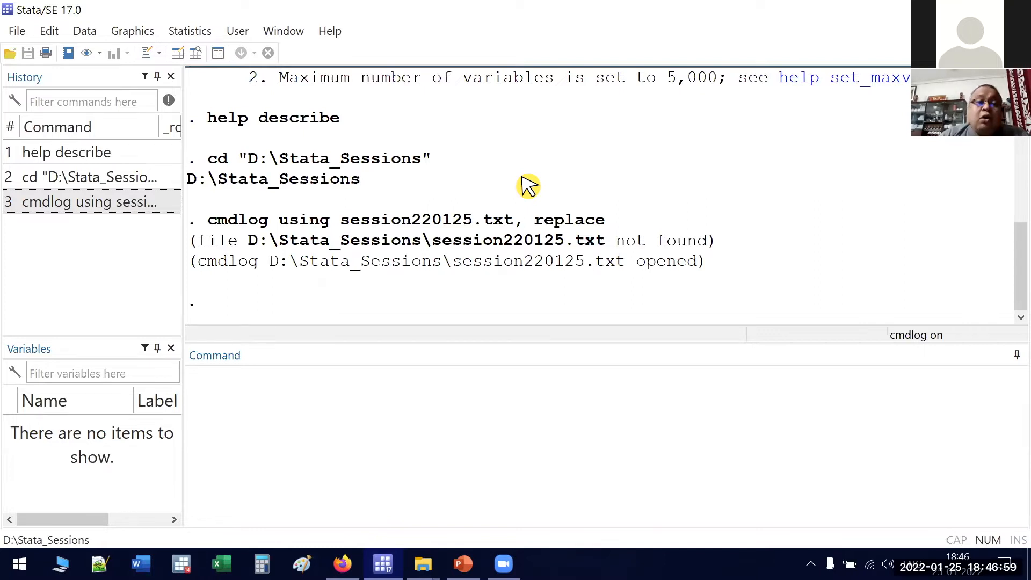
Open a blank Do-file Editor, view it as a smaller window beside the main window, and close it
left_click(152, 51)
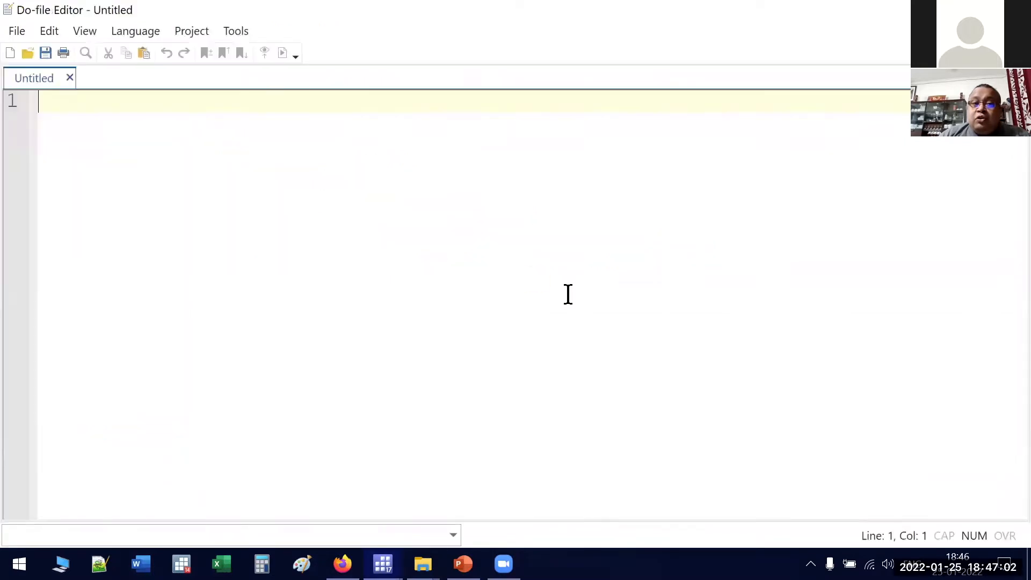
double_click(127, 16)
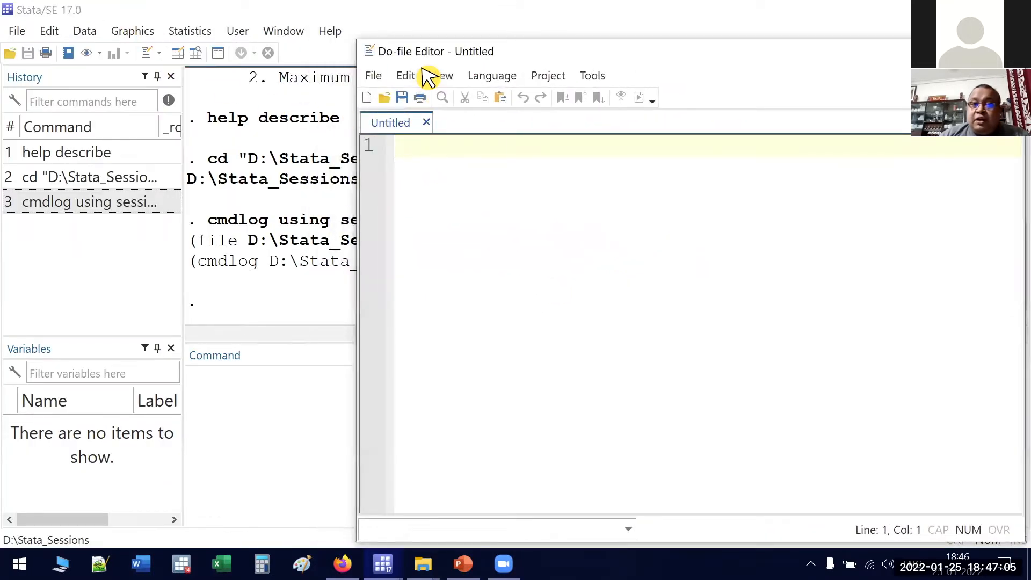
key("alt+space")
left_click_drag(720, 62, 726, 91)
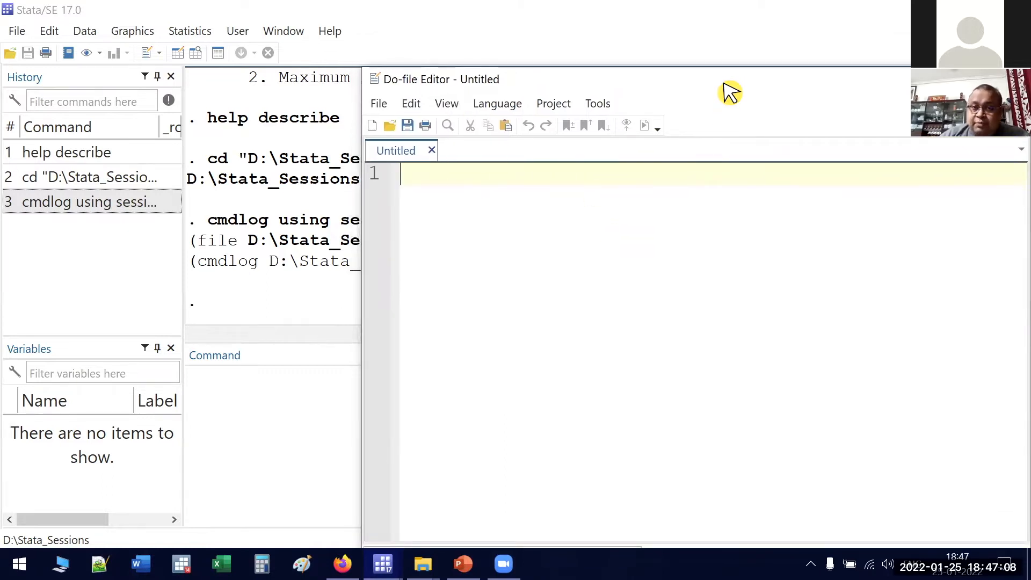
left_click_drag(730, 92, 659, 91)
left_click(940, 77)
Run the command clear all to remove everything from memory
left_click(461, 309)
left_click(541, 414)
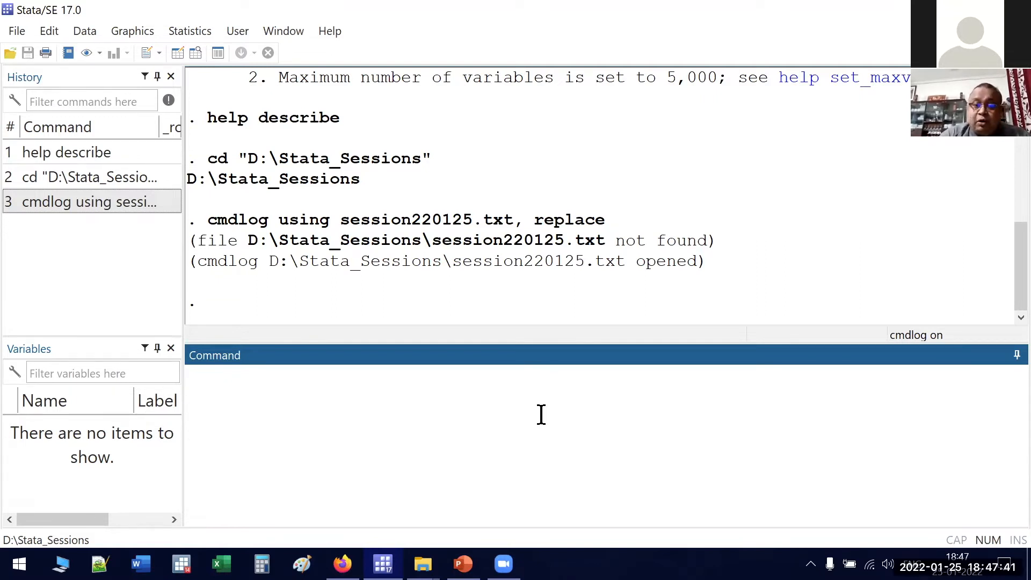
type("clear all")
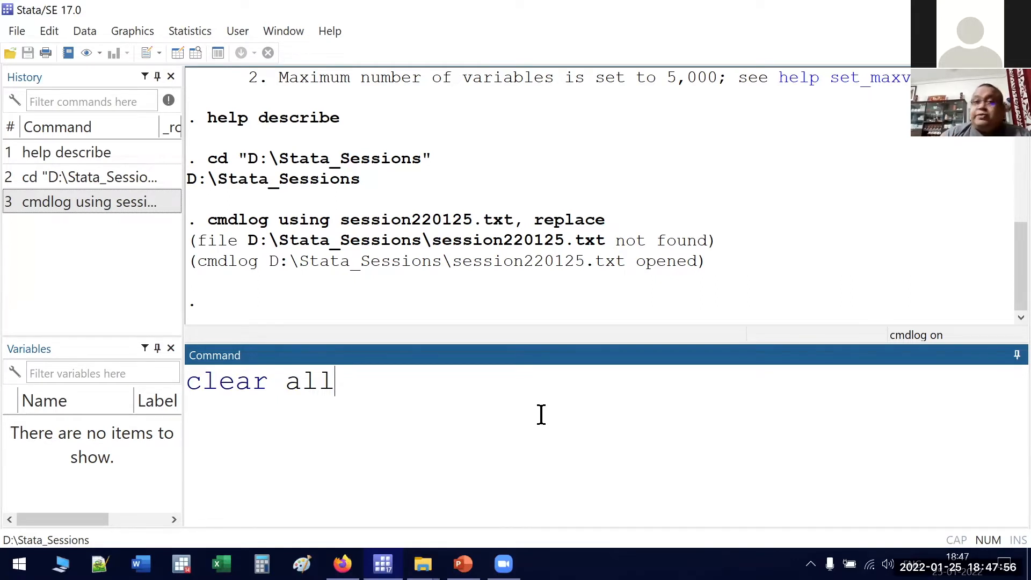
key("Return")
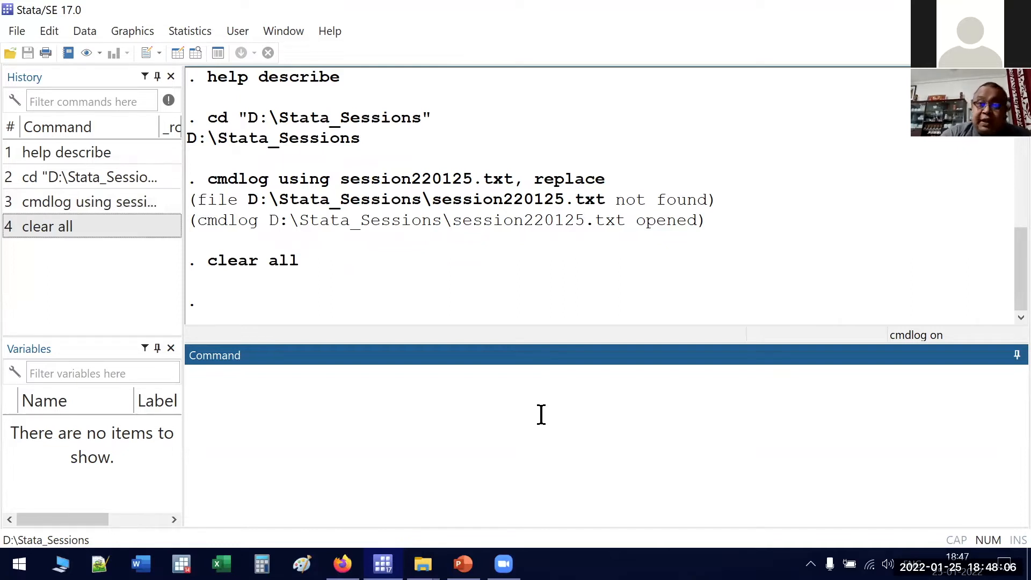
Write capture log close on the command line
type("ca")
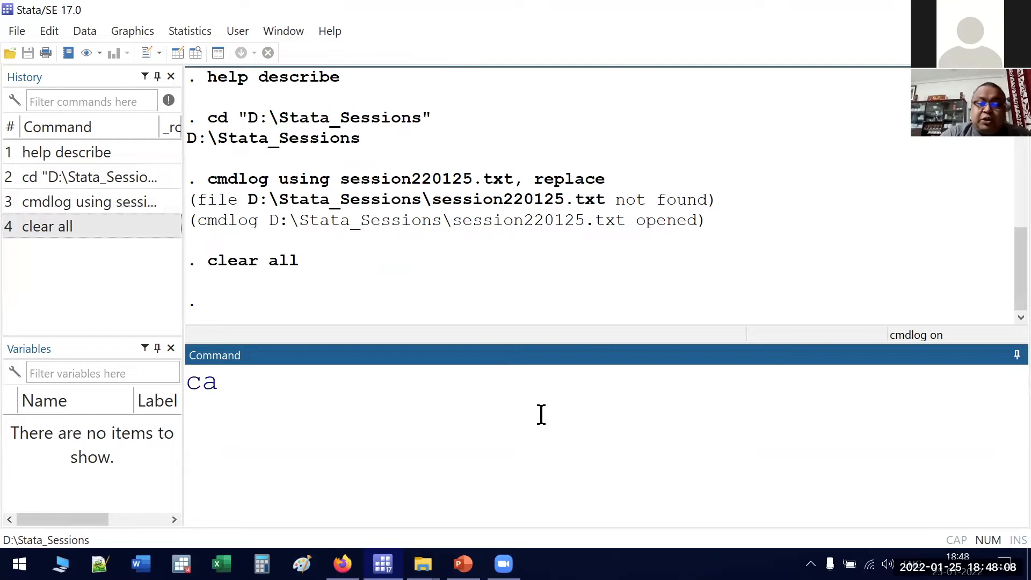
type("pture ")
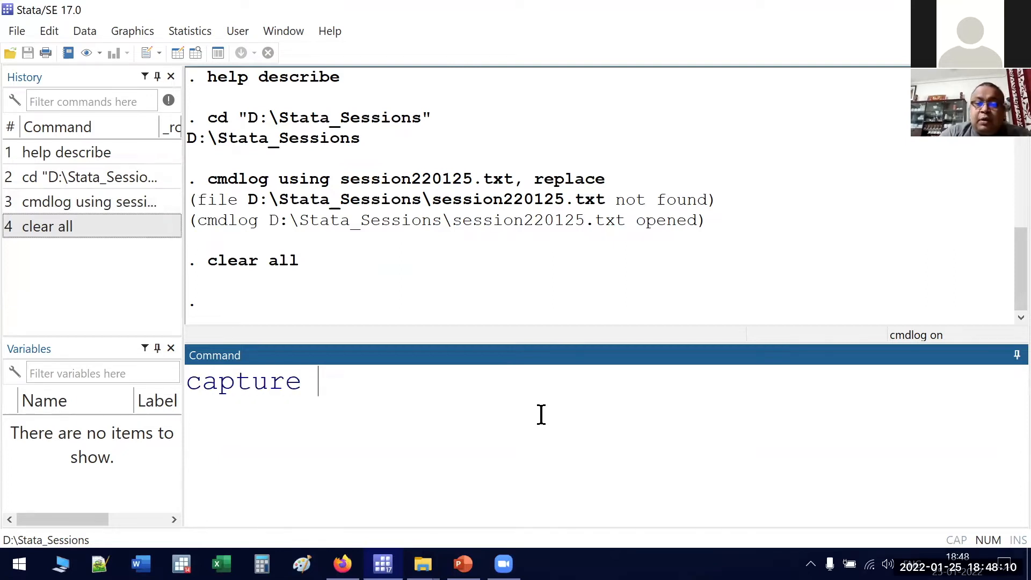
type("log close")
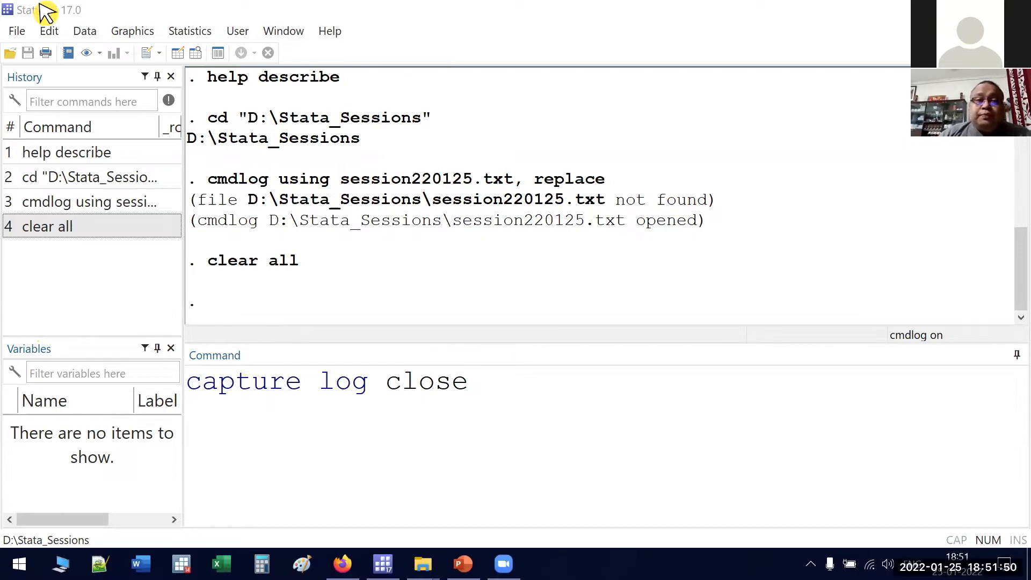
left_click(115, 15)
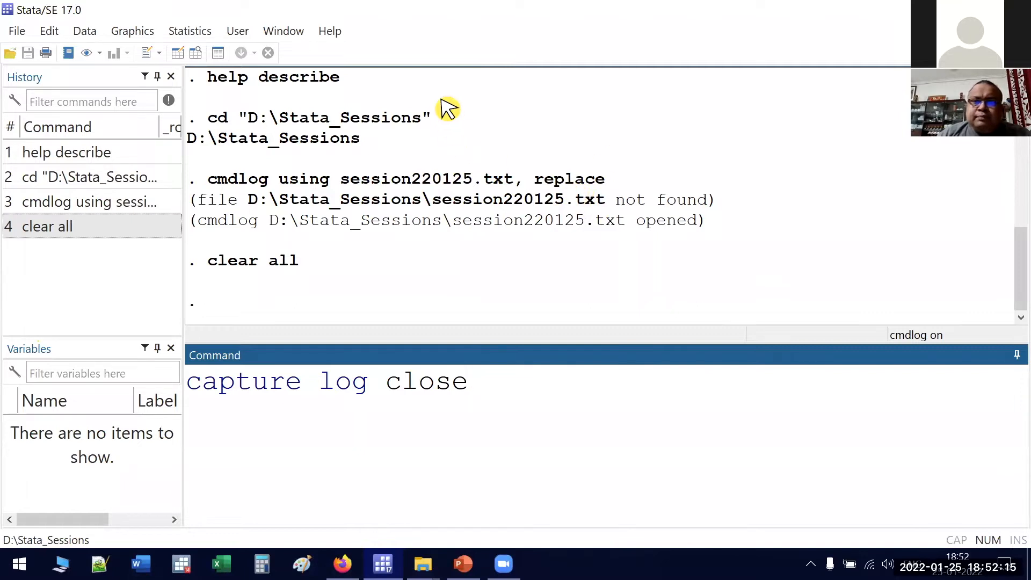
left_click(412, 71)
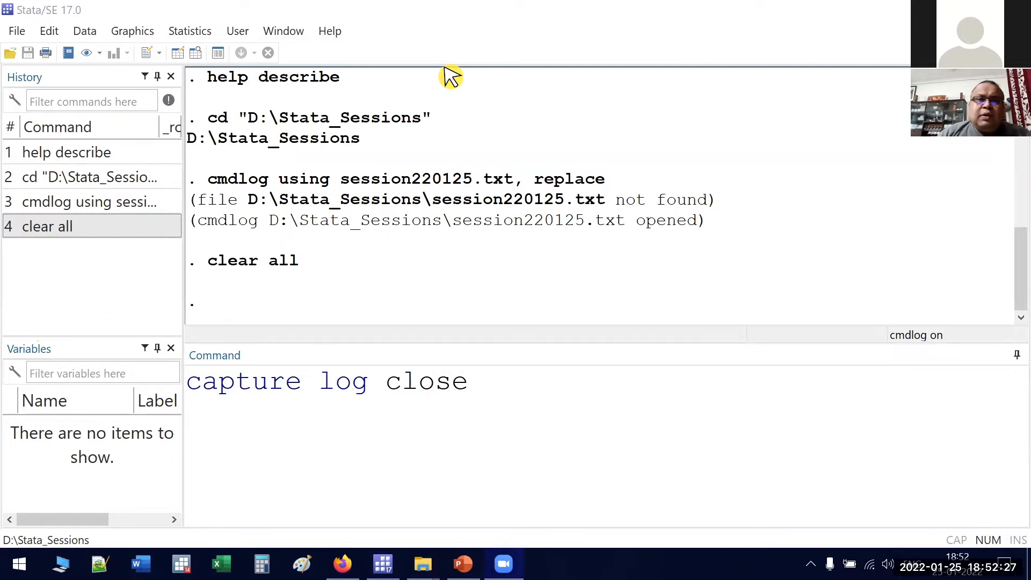
Open the PDF documentation and bring up the [U] User's Guide
left_click(331, 31)
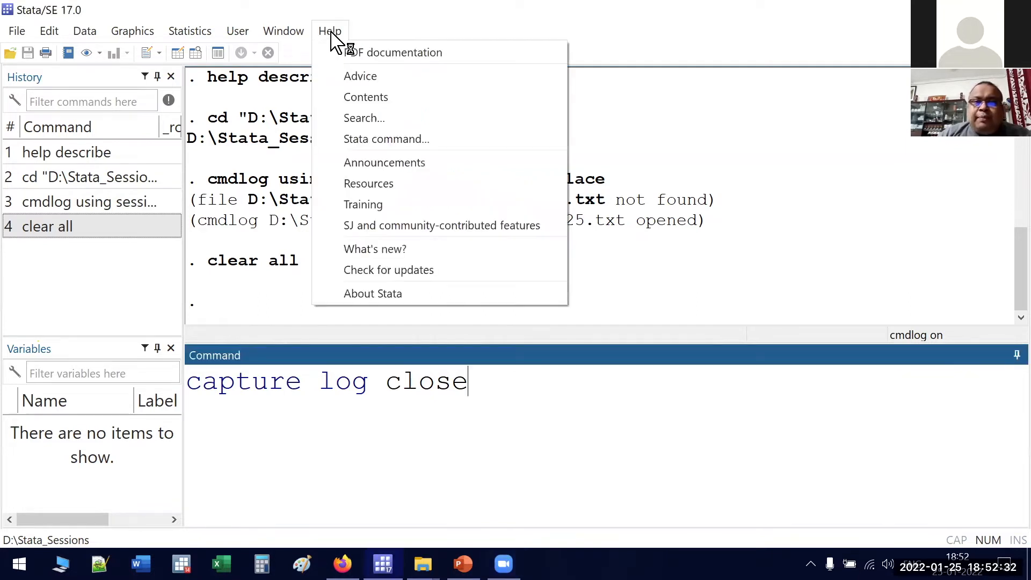
left_click(362, 56)
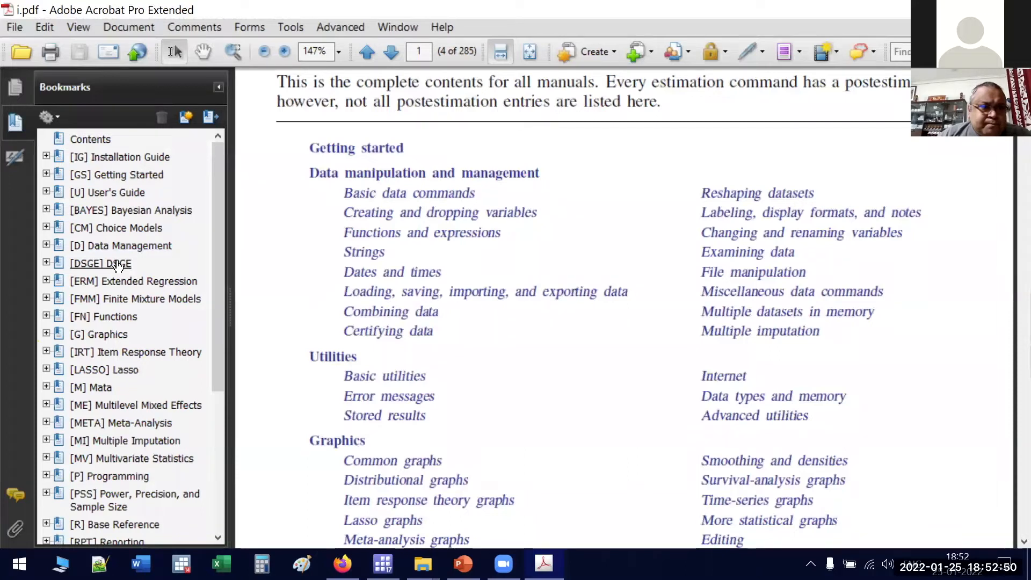
left_click(102, 200)
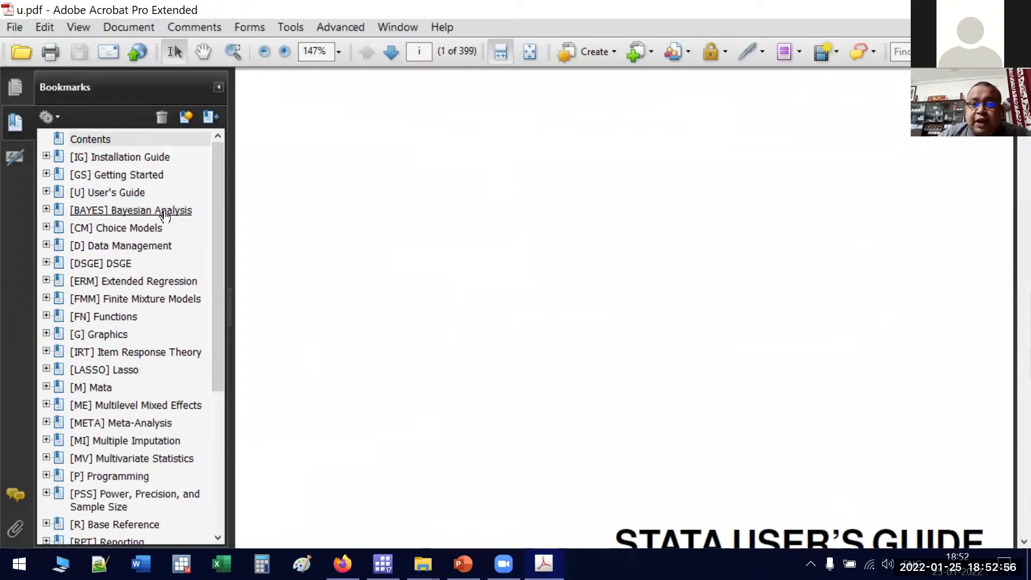
Find chapter 11, Language syntax, in the User's Guide table of contents and go to it
scroll(430, 311, "down", 10)
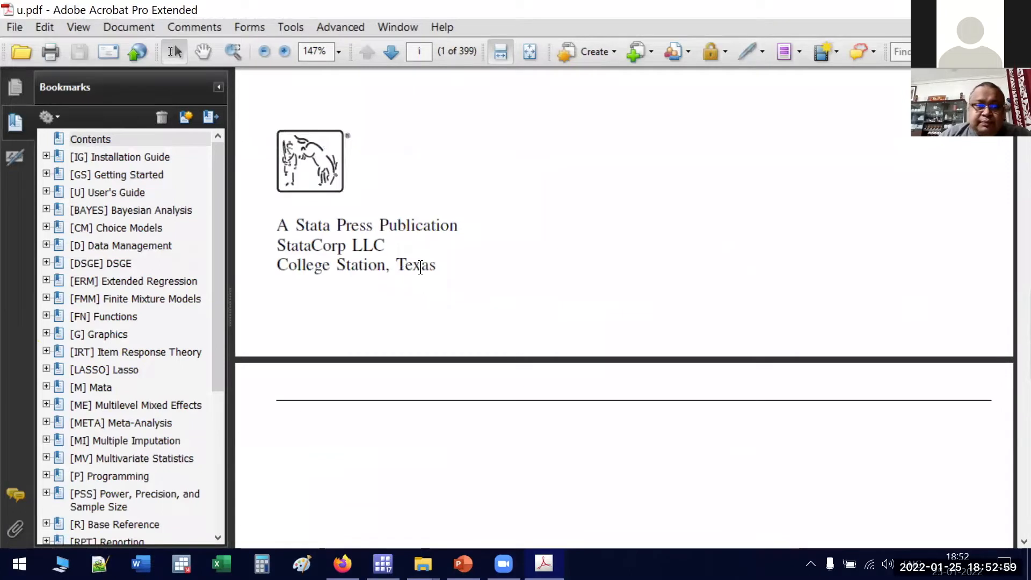
key("alt+Tab")
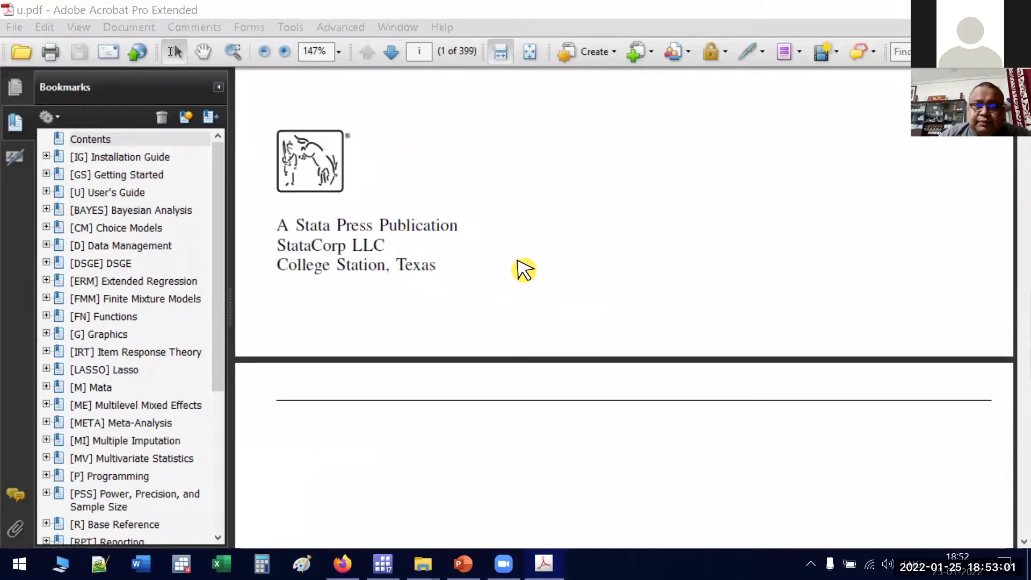
scroll(534, 239, "down", 8)
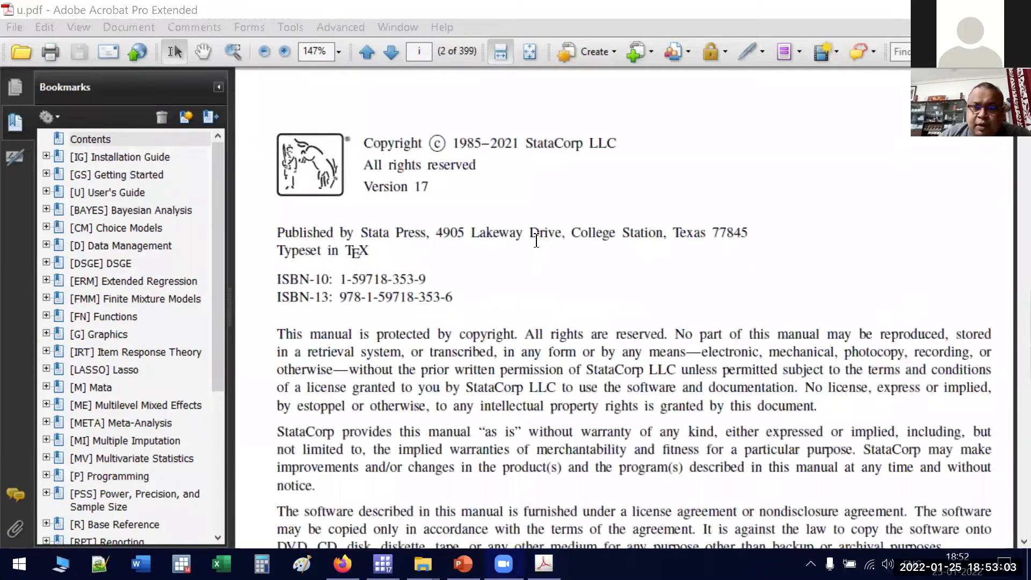
scroll(537, 239, "down", 12)
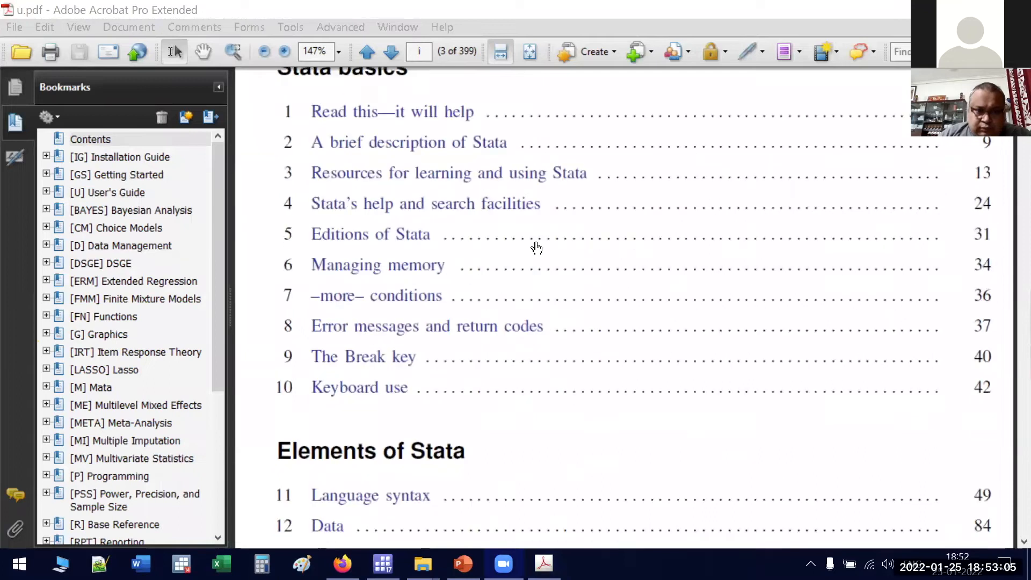
scroll(536, 240, "down", 6)
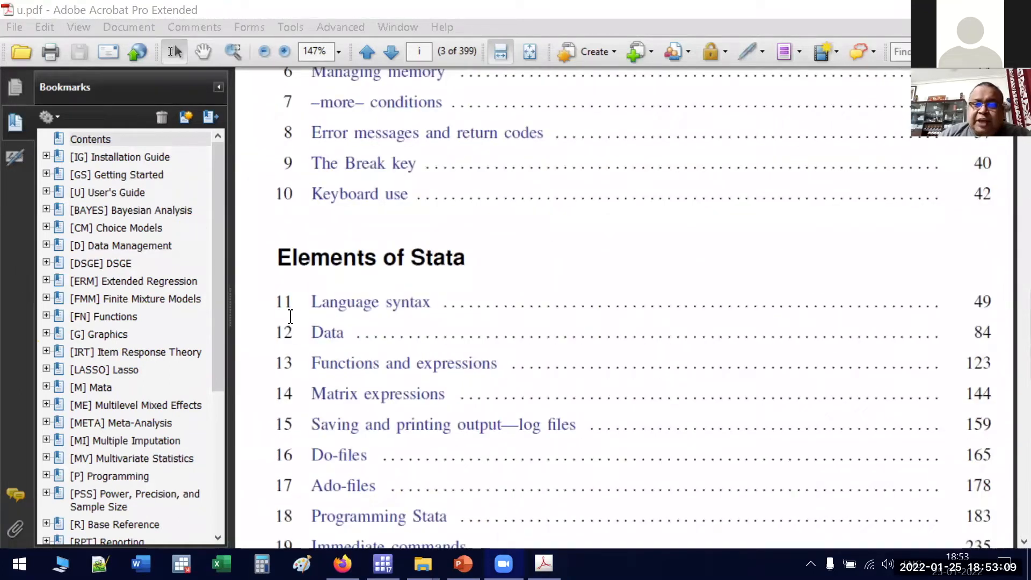
left_click(407, 304)
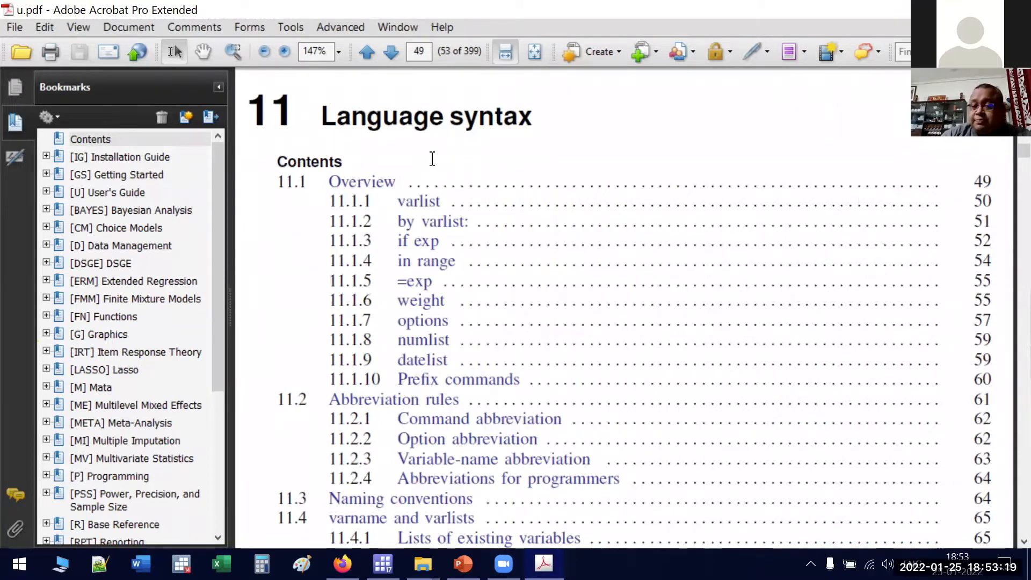
Go to section 11.1.10 Prefix commands, review its table of prefix commands, and open the manual entry for capture
scroll(499, 260, "down", 1)
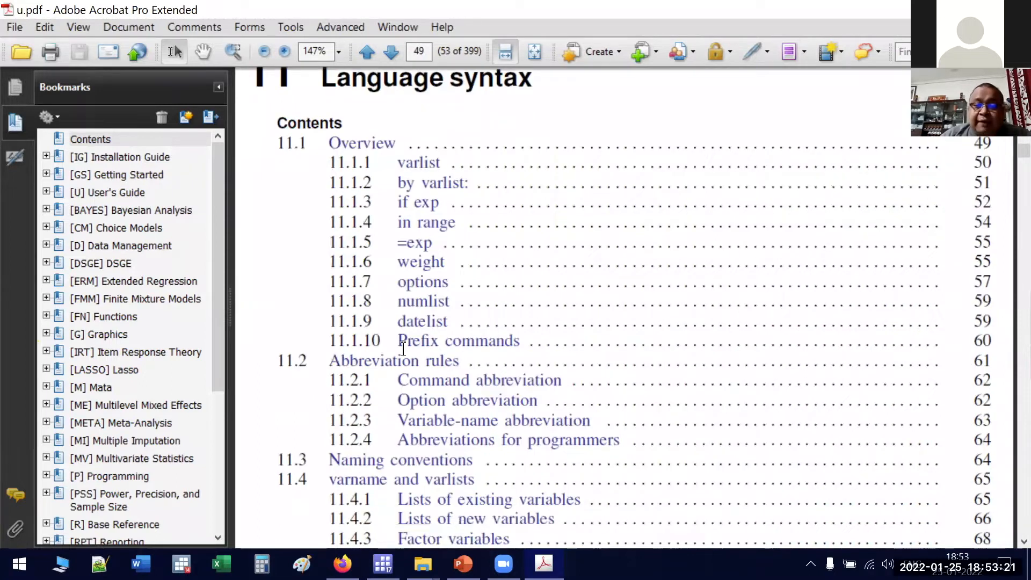
left_click(486, 347)
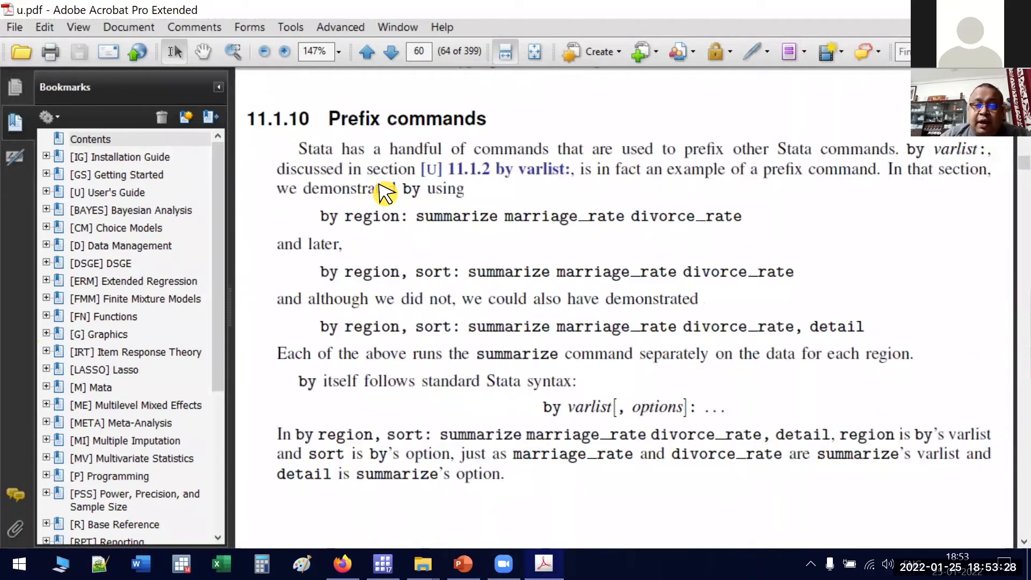
scroll(384, 191, "down", 5)
scroll(391, 260, "down", 5)
scroll(333, 164, "down", 4)
scroll(322, 157, "down", 1)
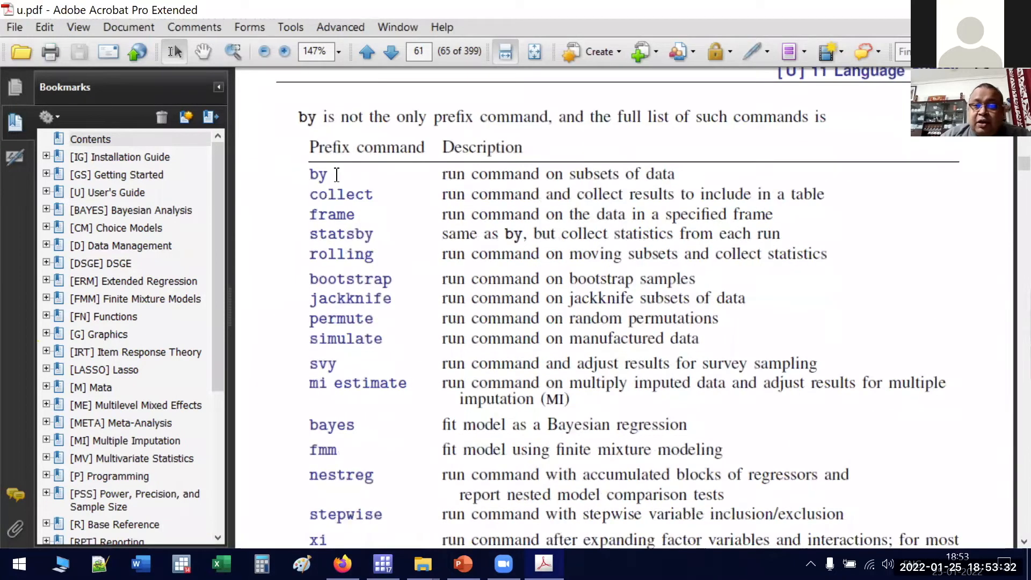
scroll(424, 231, "down", 1)
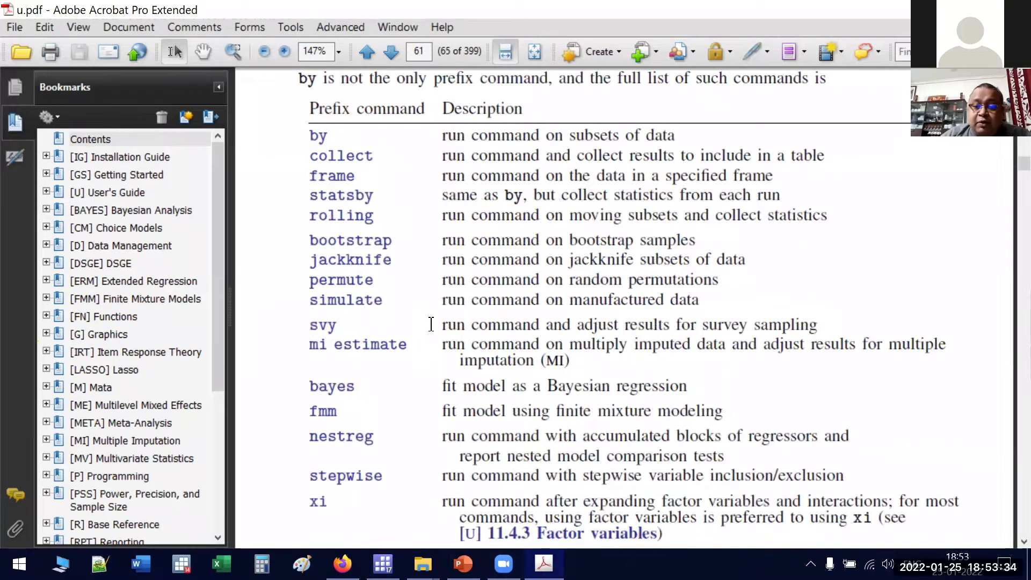
scroll(338, 383, "down", 6)
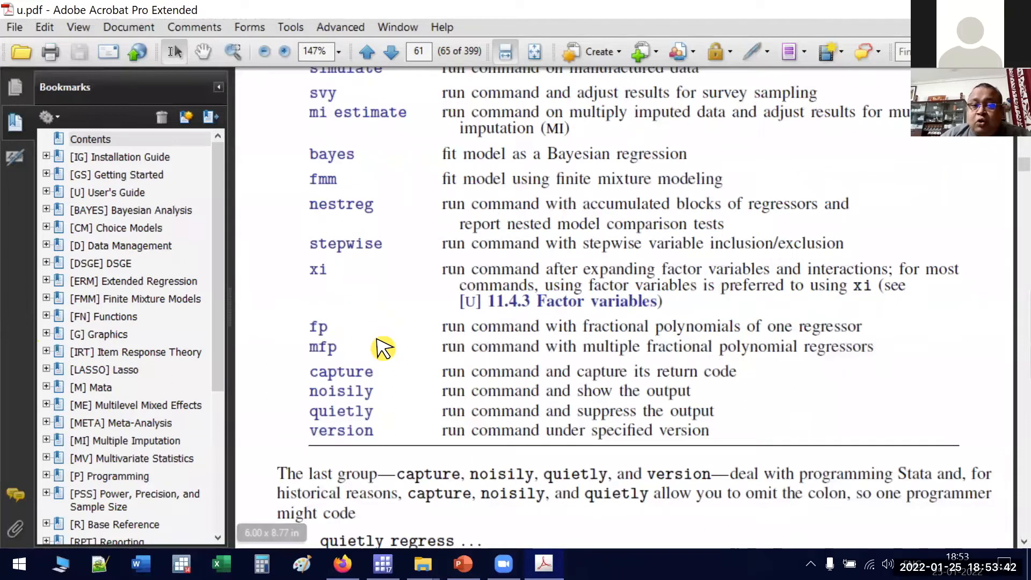
left_click(364, 379)
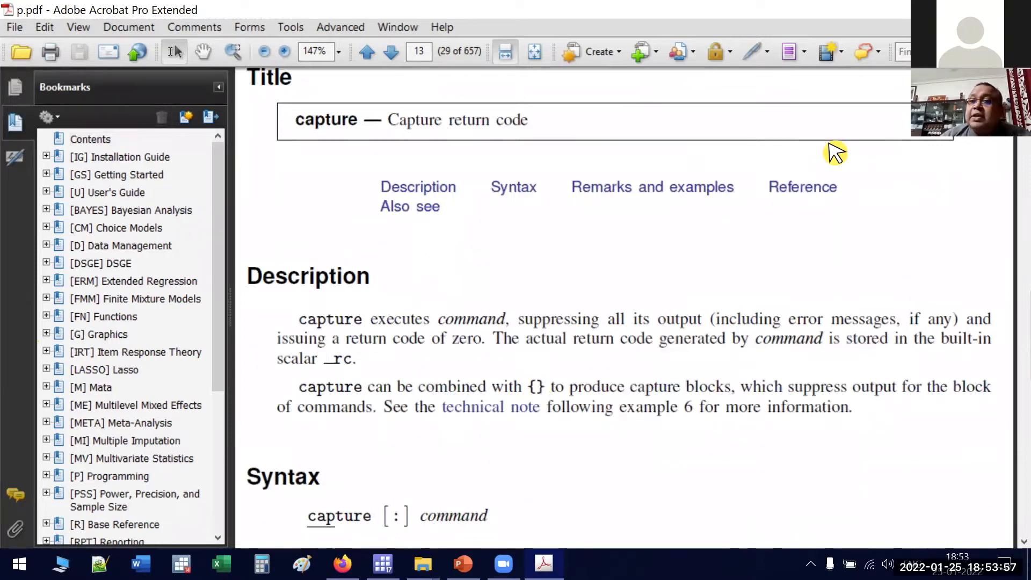
Switch back to Stata and run the prepared capture log close command
left_click(939, 8)
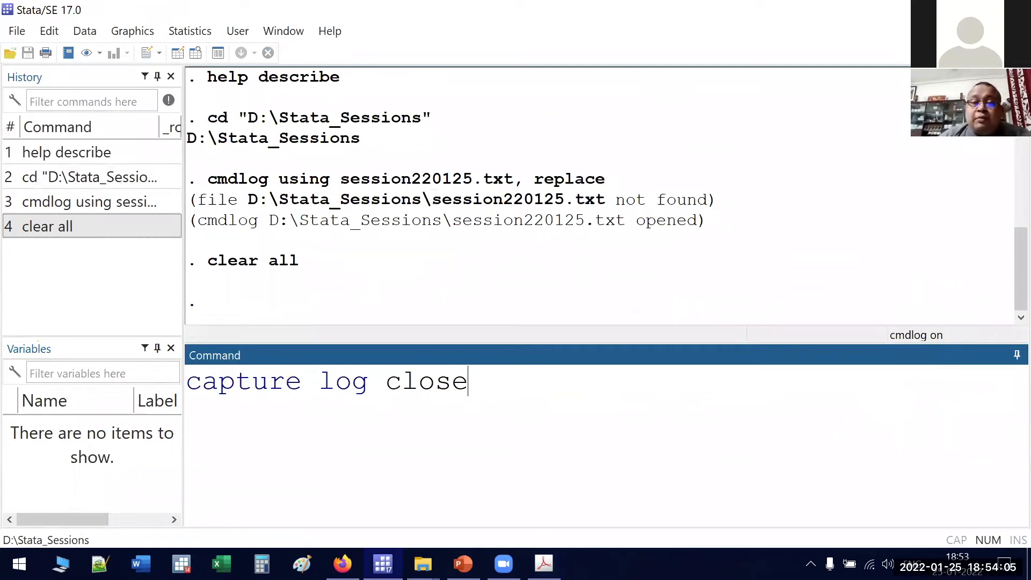
left_click(580, 285)
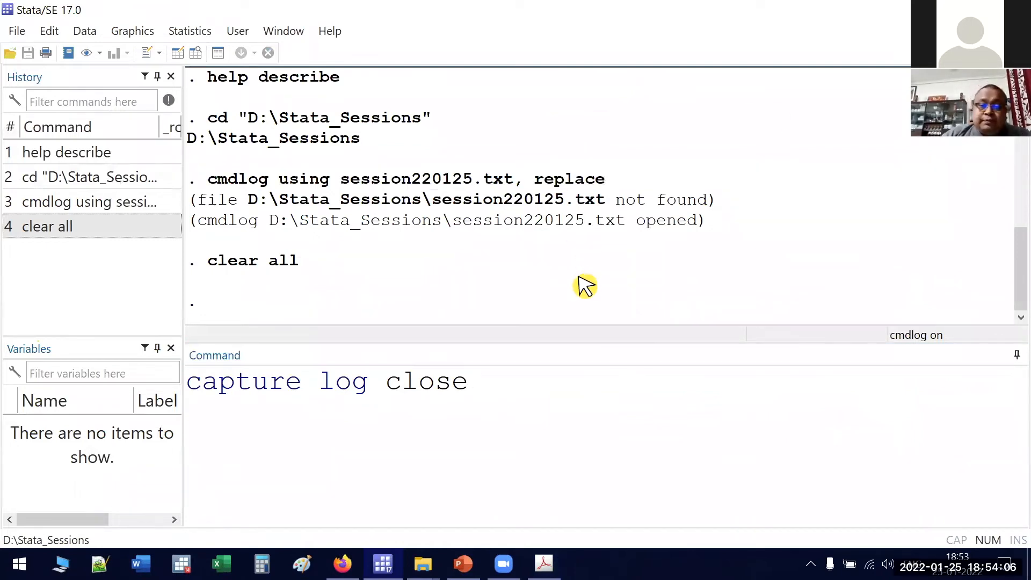
left_click(538, 388)
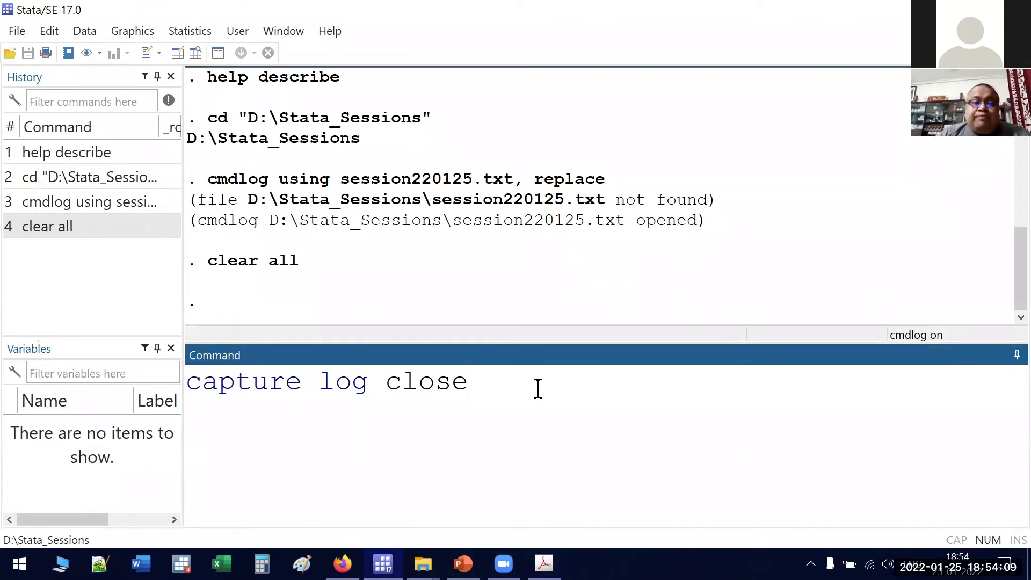
left_click(235, 30)
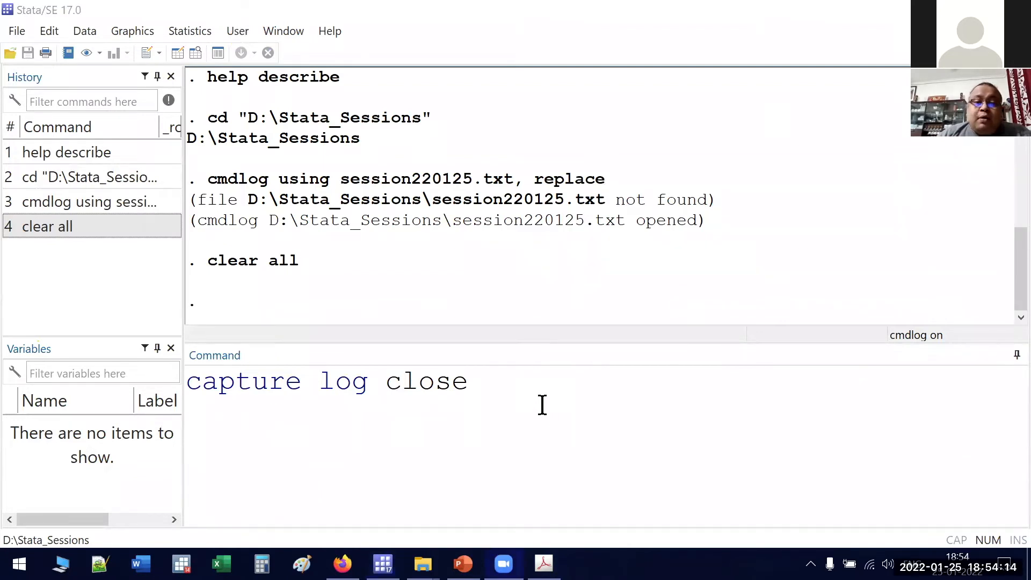
left_click(665, 407)
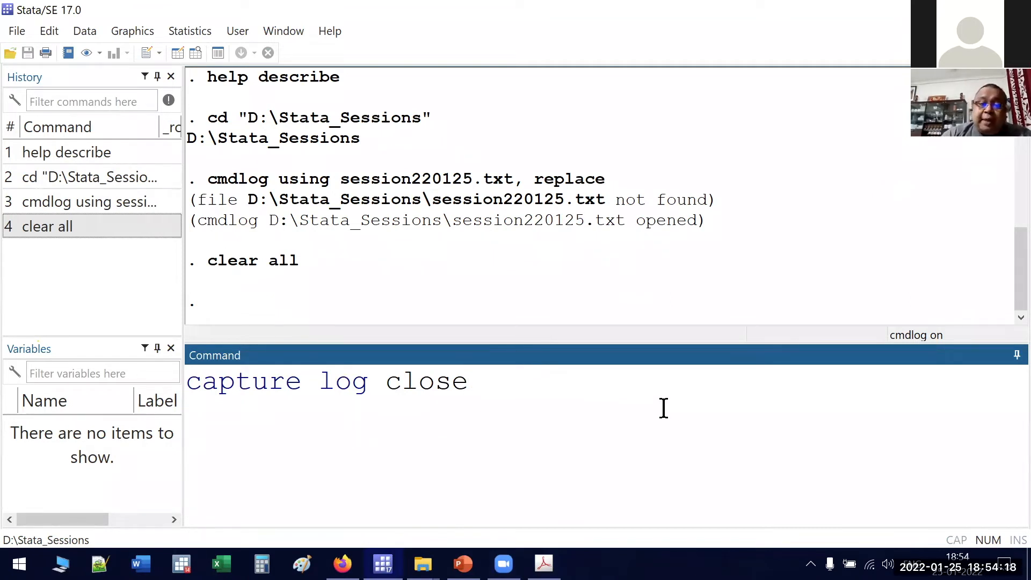
key("Return")
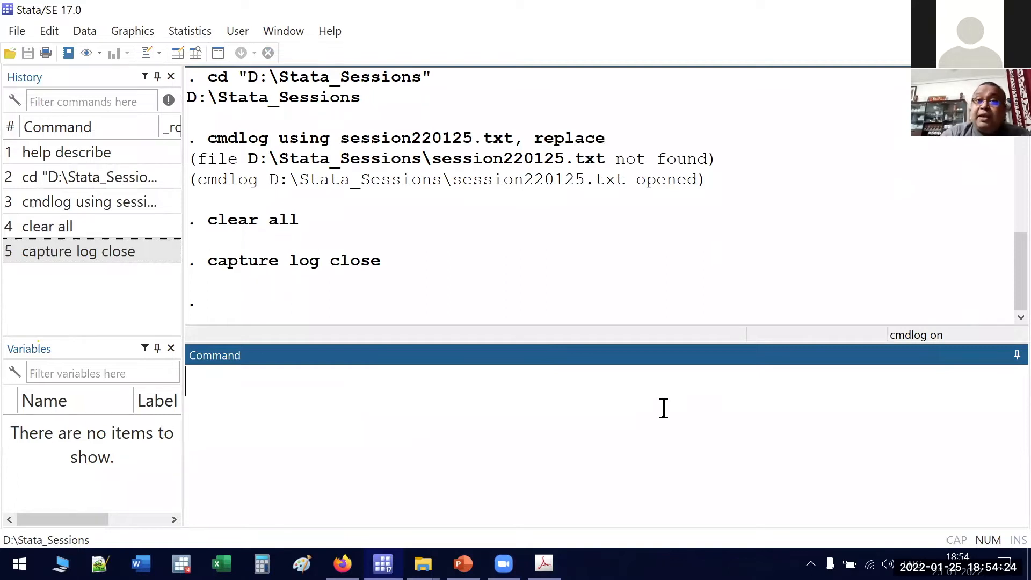
Start a new log file with the command log using session220125_log.txt, replace
type("log using")
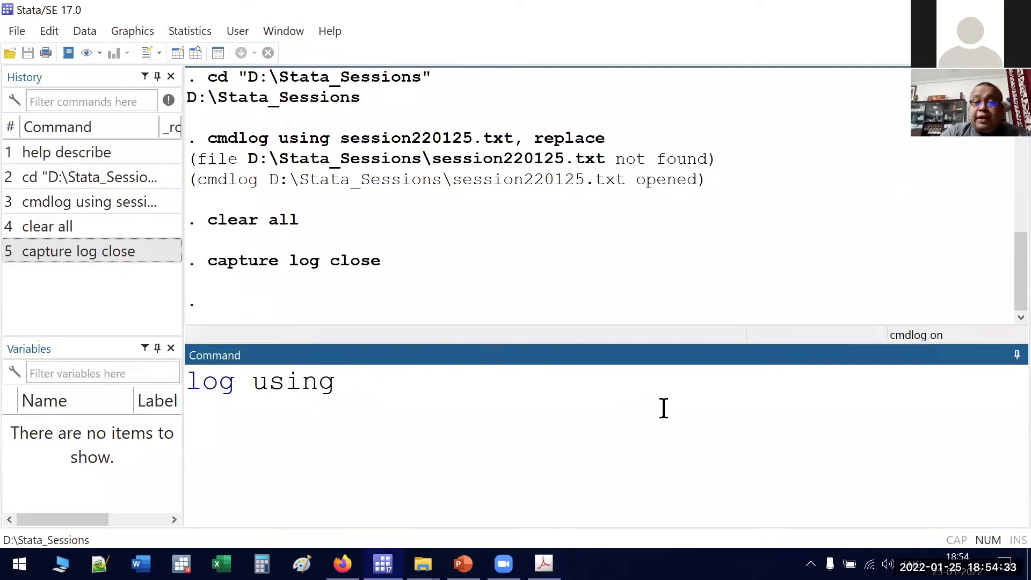
type("session")
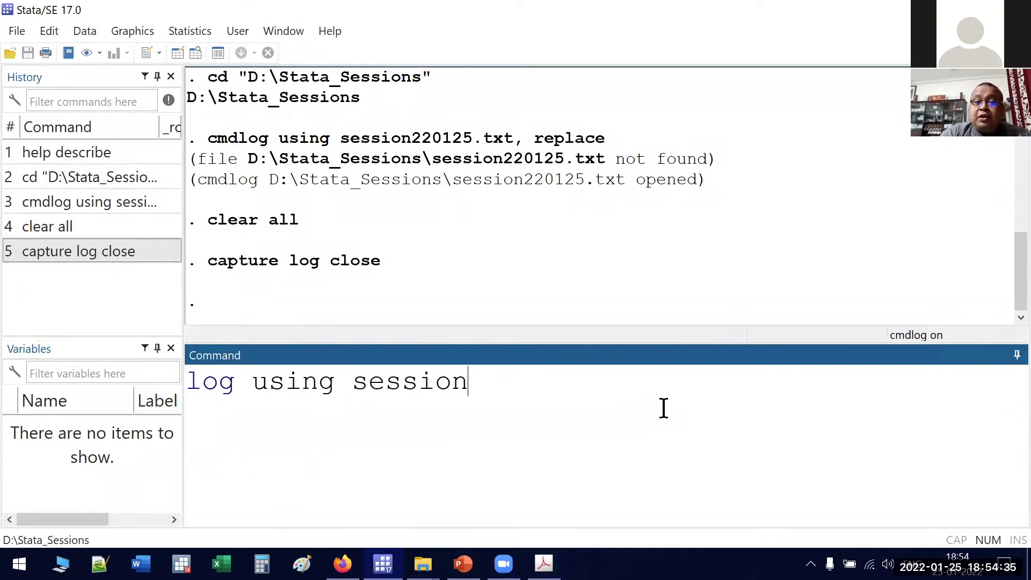
type("22-1")
key("BackSpace")
key("BackSpace")
type("0125")
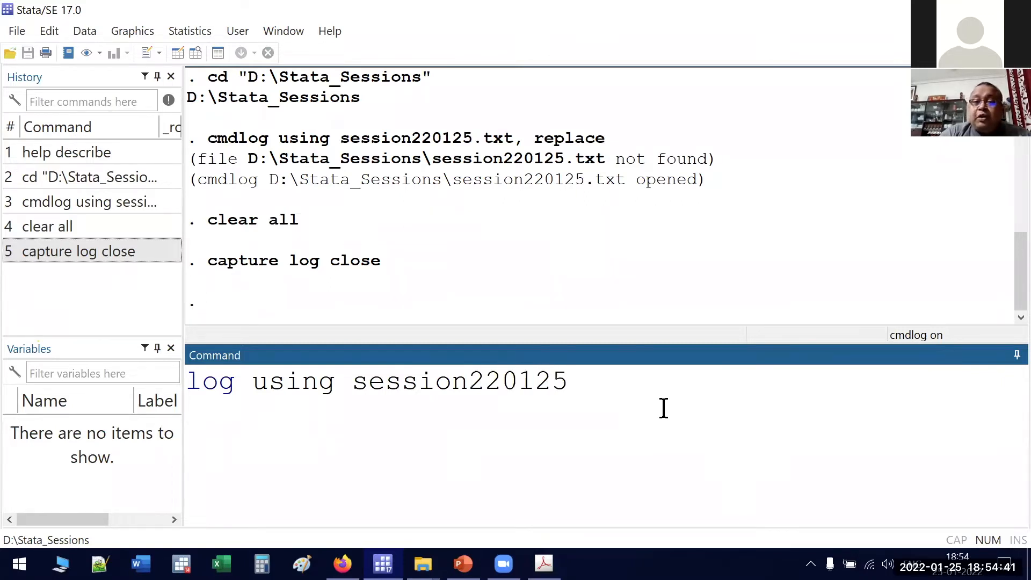
type("_log.txt")
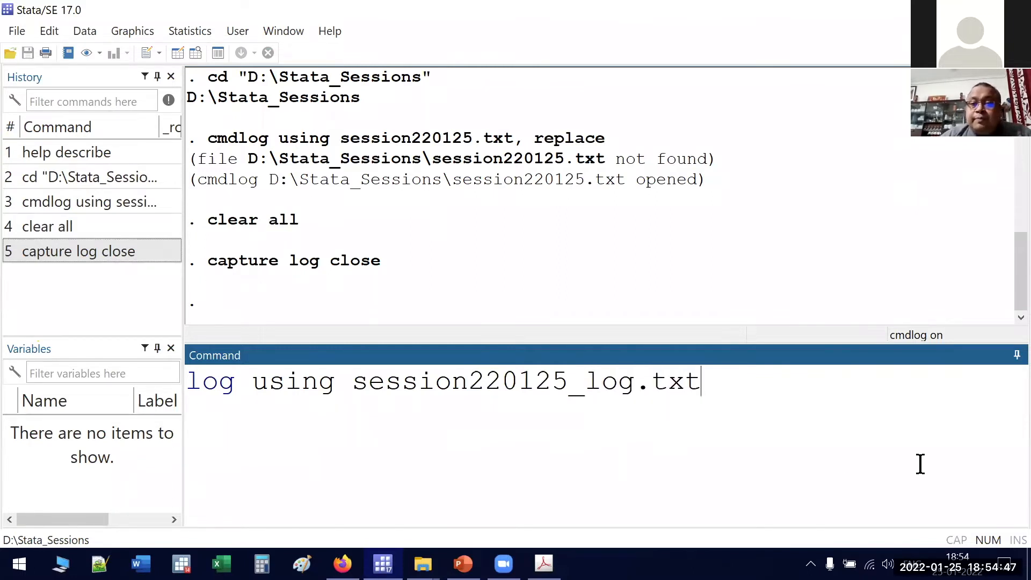
type(", ")
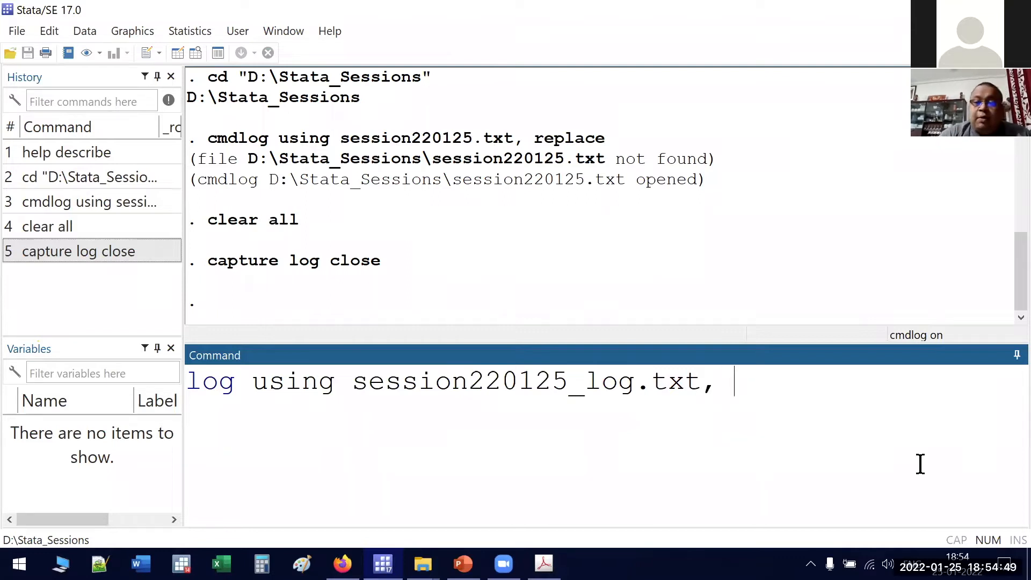
type("replace")
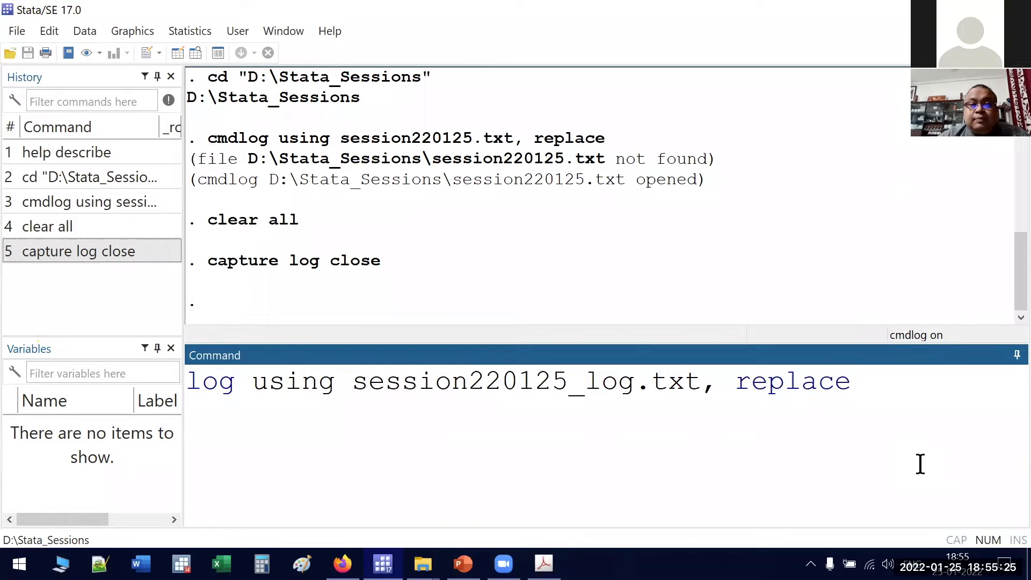
key("Return")
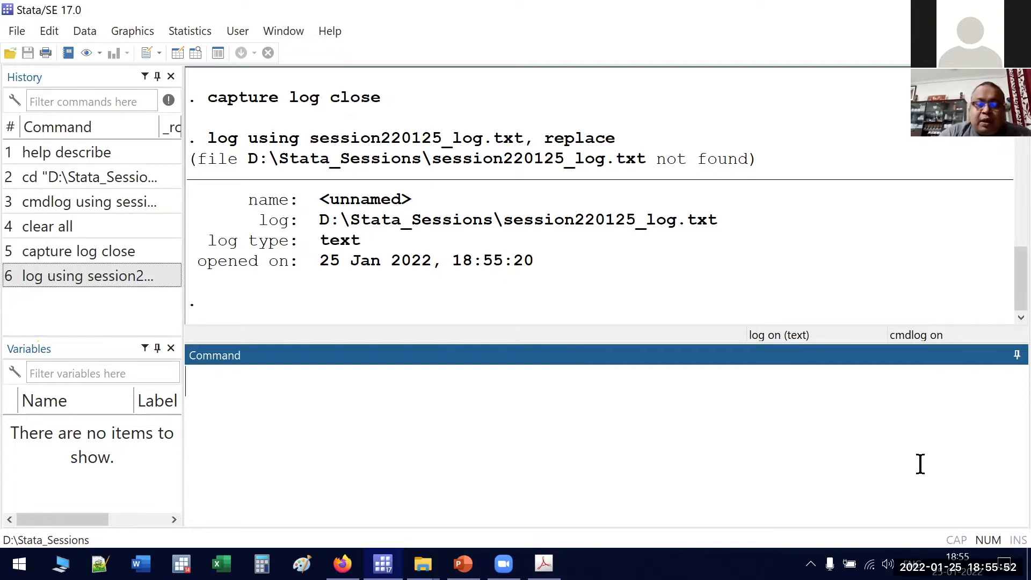
Query the current Stata version, then set the command interpreter to version 17.0
type("versi")
type("on")
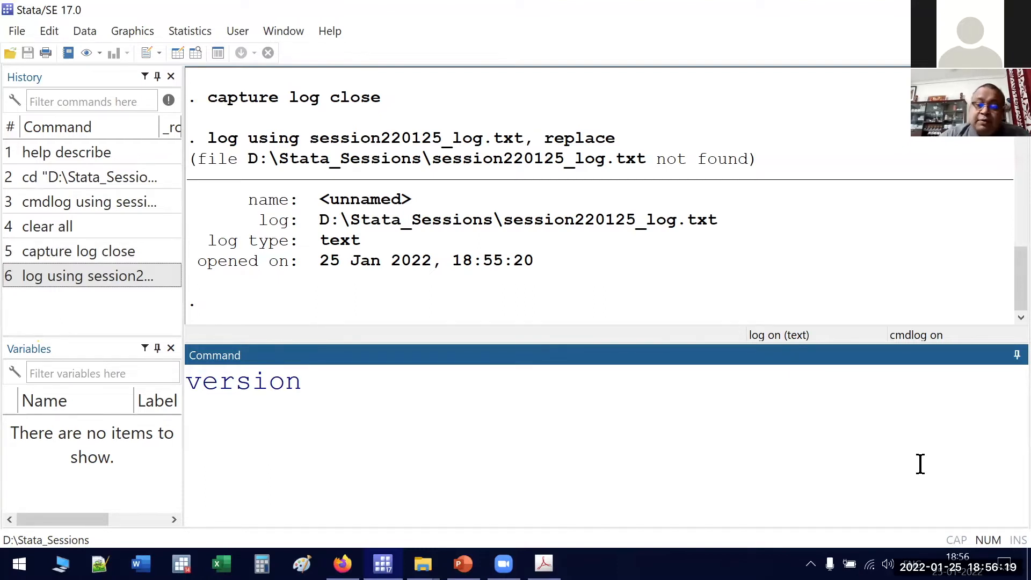
key("Return")
type("version 18")
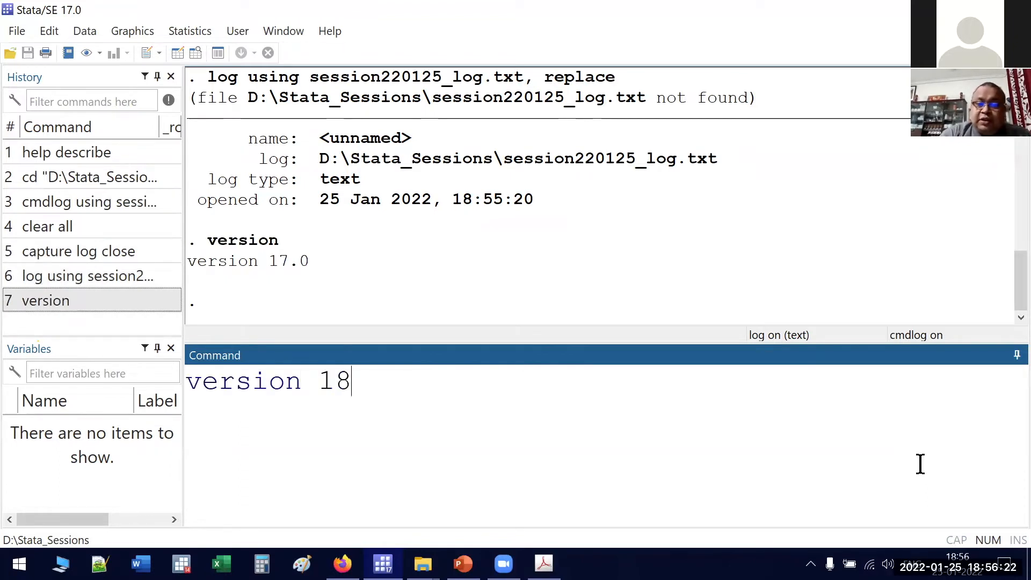
key("BackSpace")
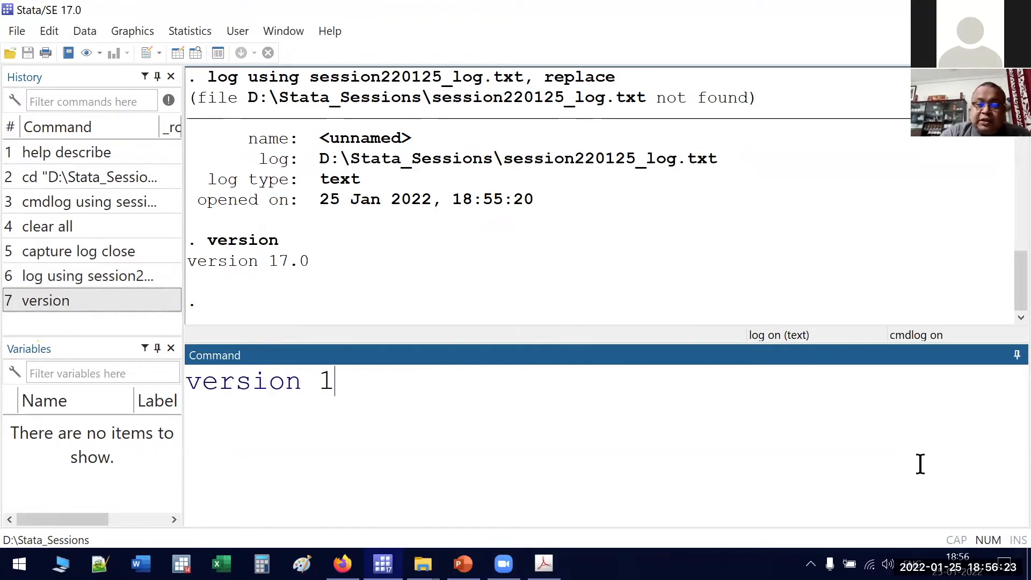
type("7.0")
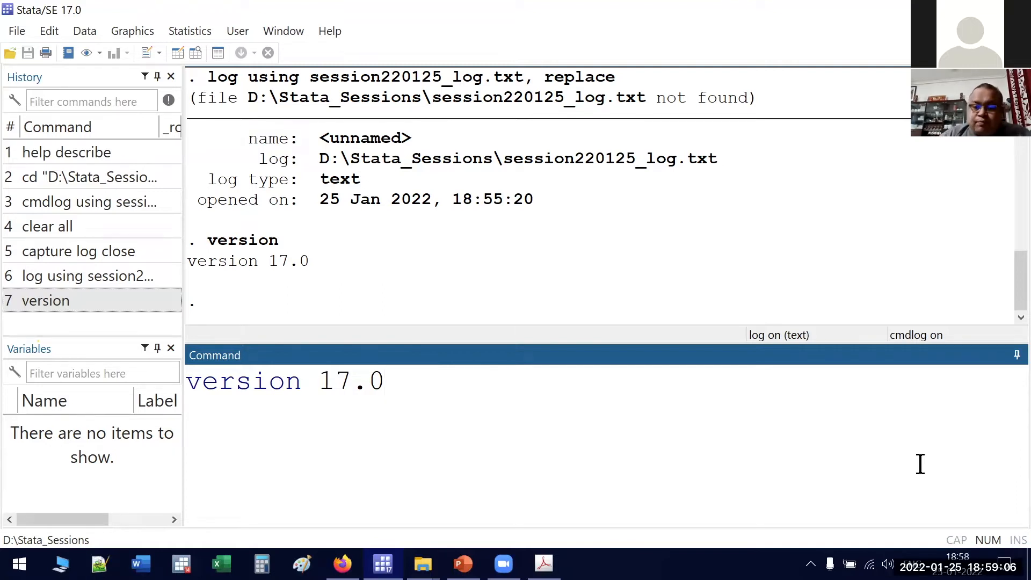
key("Return")
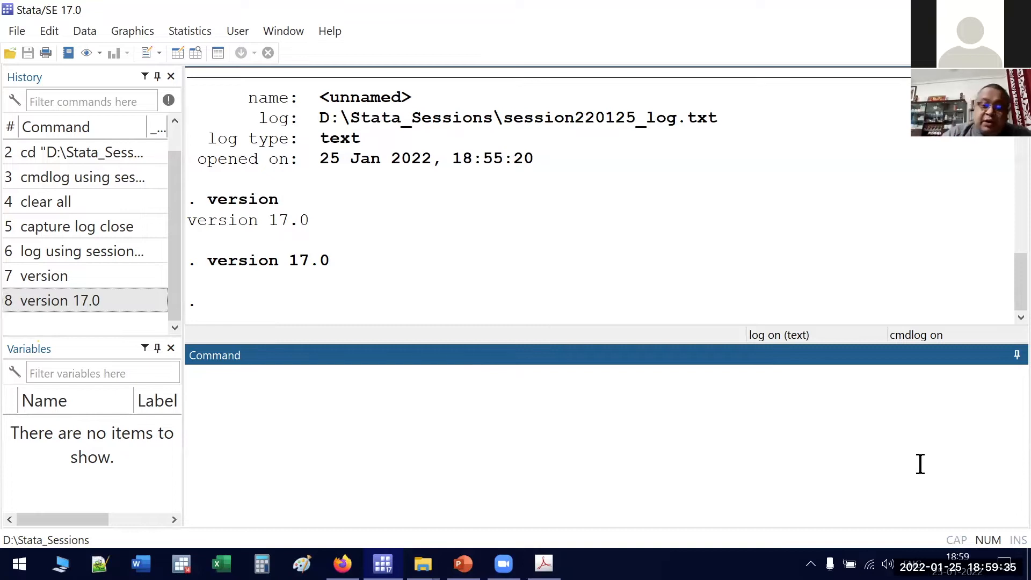
Run a comment line made up only of asterisks to separate the setup commands from the rest
type("*********************************")
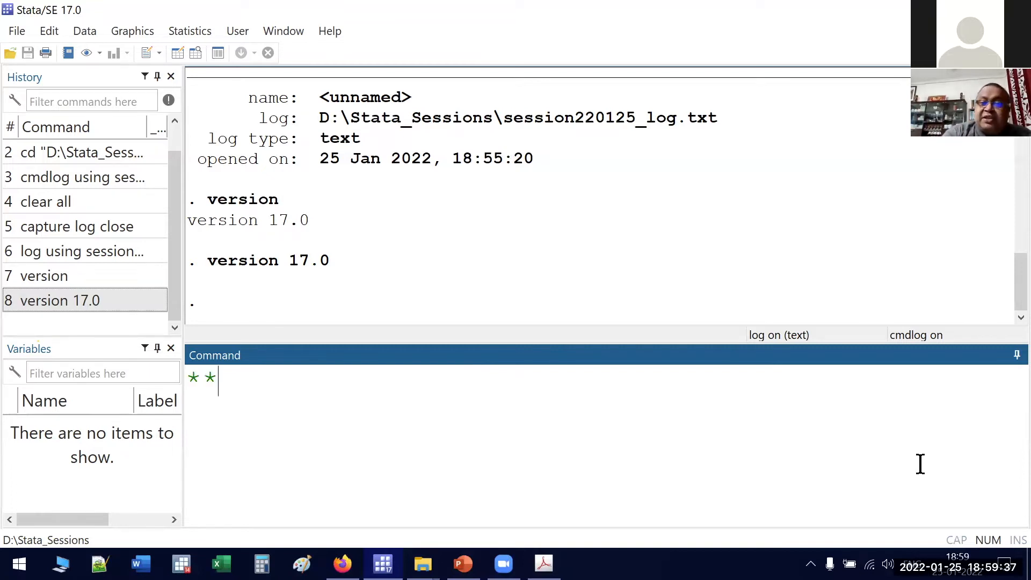
type("**")
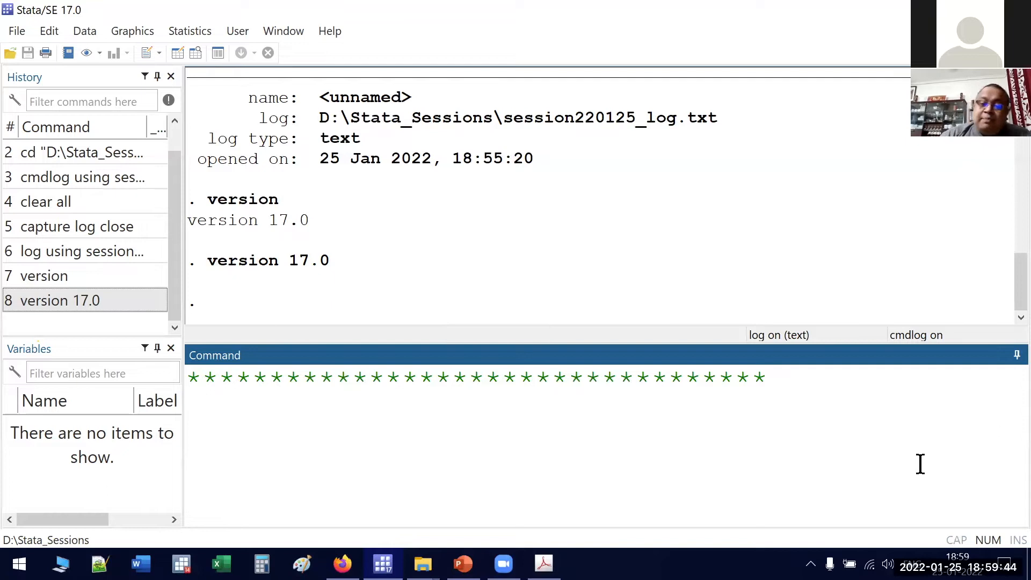
key("Return")
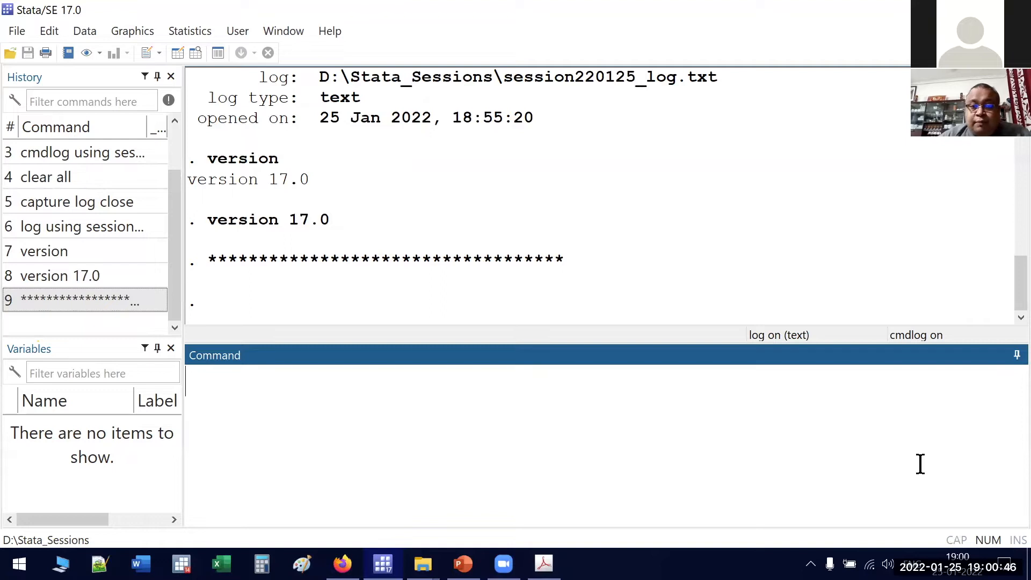
Enlarge the results area to review the session setup commands, then shrink it to leave a taller command area
left_click_drag(621, 343, 623, 417)
scroll(604, 356, "up", 2)
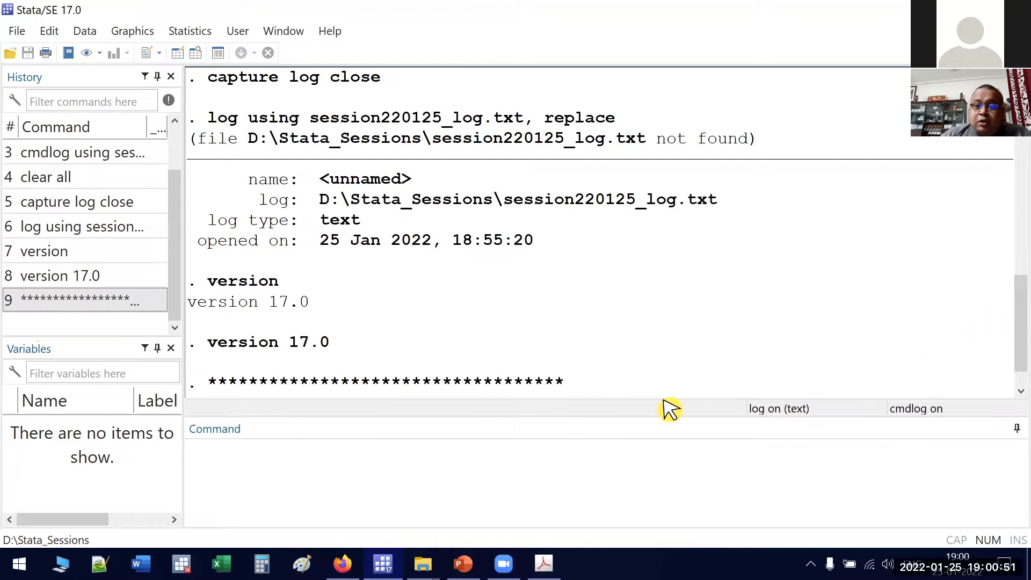
left_click_drag(639, 424, 654, 454)
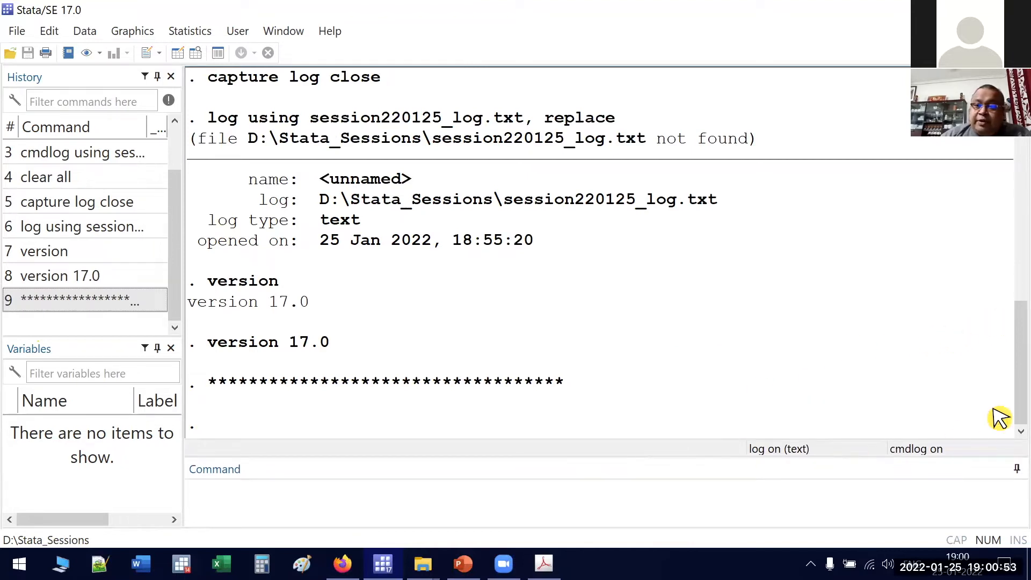
left_click_drag(1015, 392, 1017, 377)
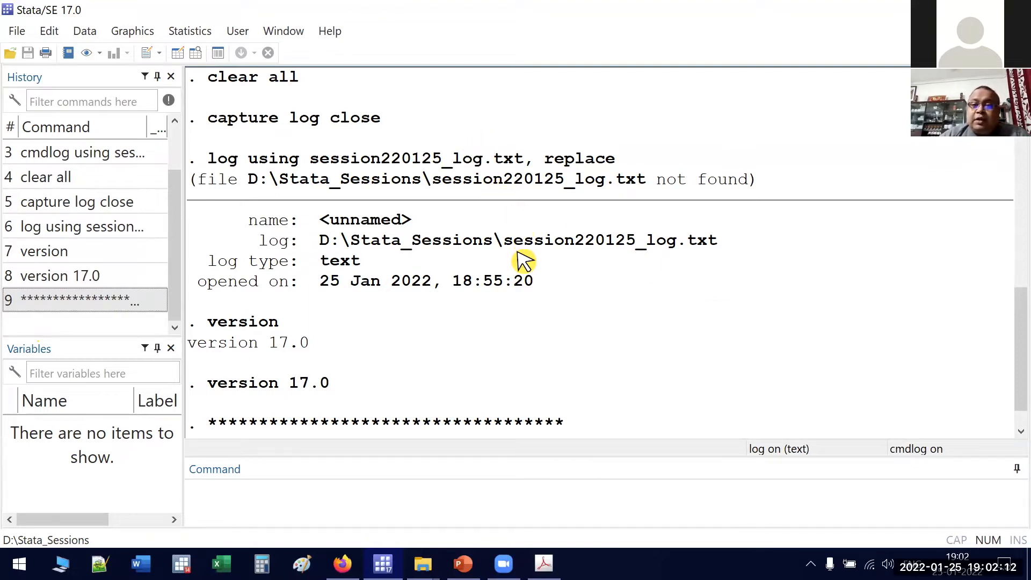
scroll(523, 261, "down", 1)
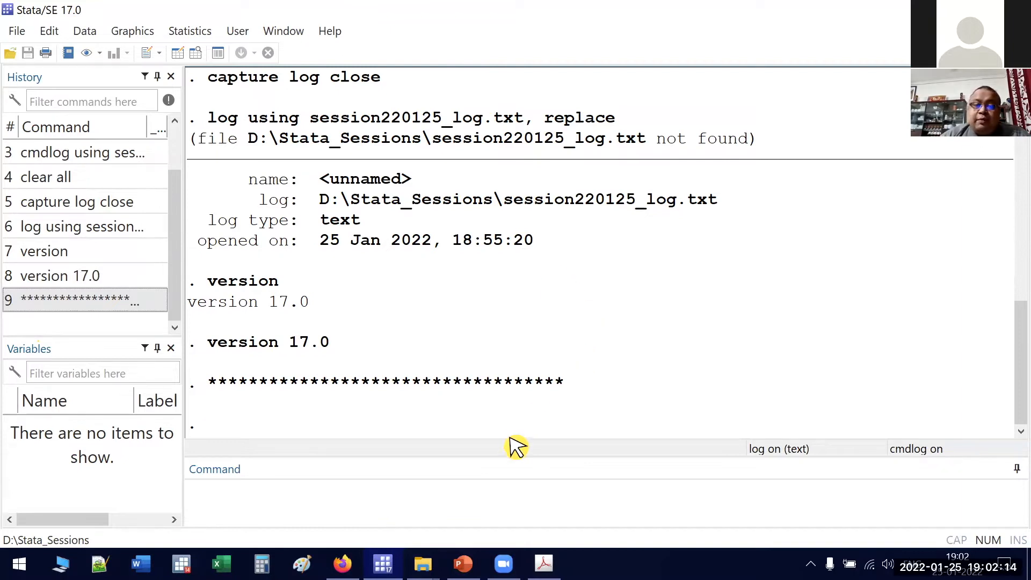
left_click_drag(509, 456, 475, 299)
scroll(495, 206, "down", 3)
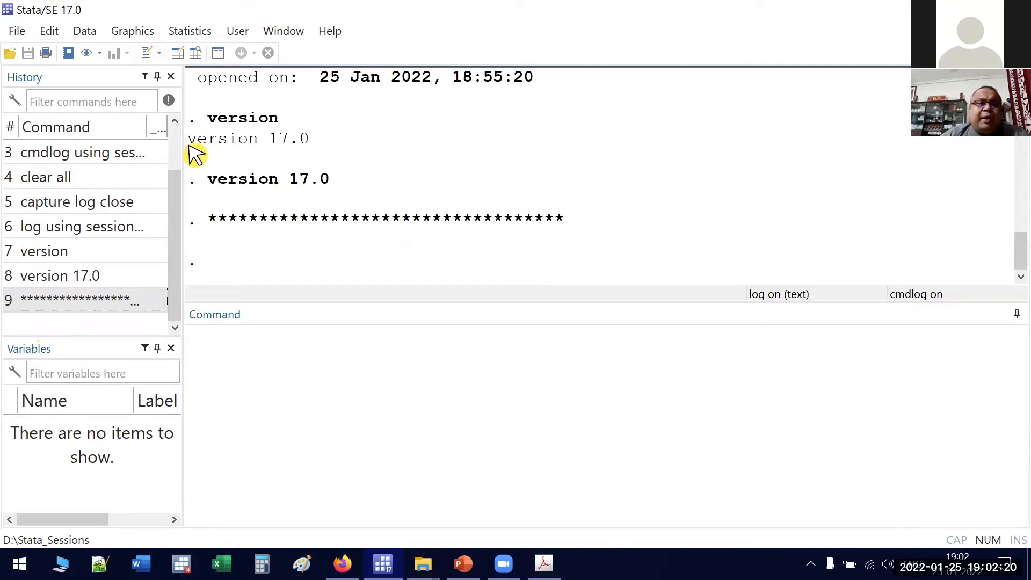
Open the dataset wage1.dta from the Stata_Sessions folder
left_click(20, 31)
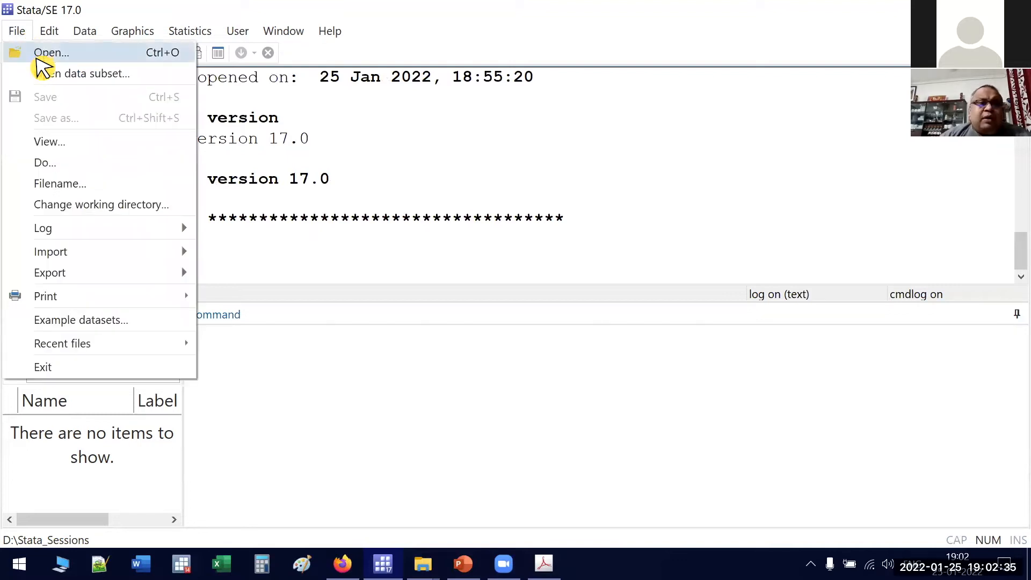
left_click(24, 52)
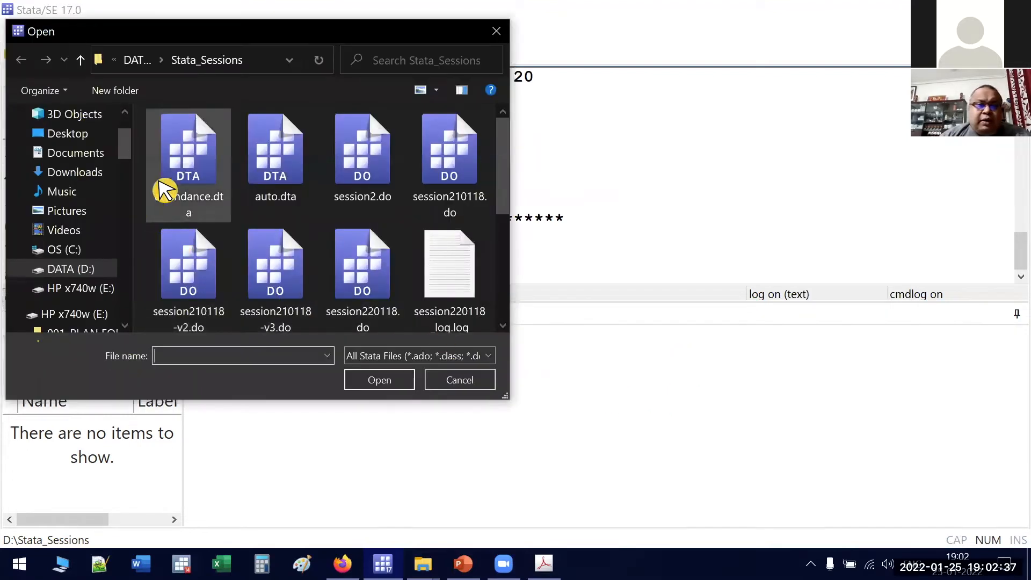
scroll(491, 252, "down", 5)
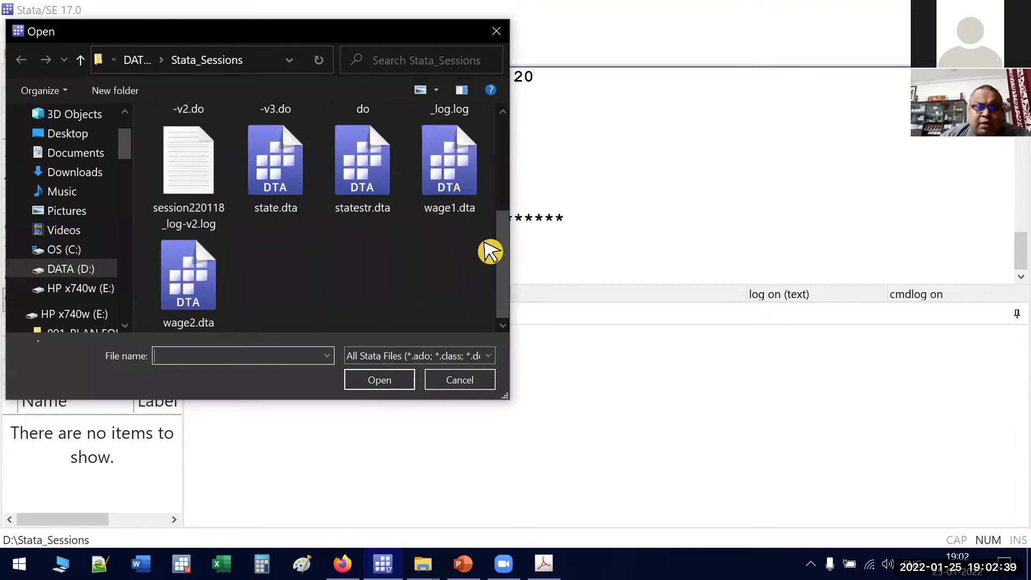
left_click(456, 202)
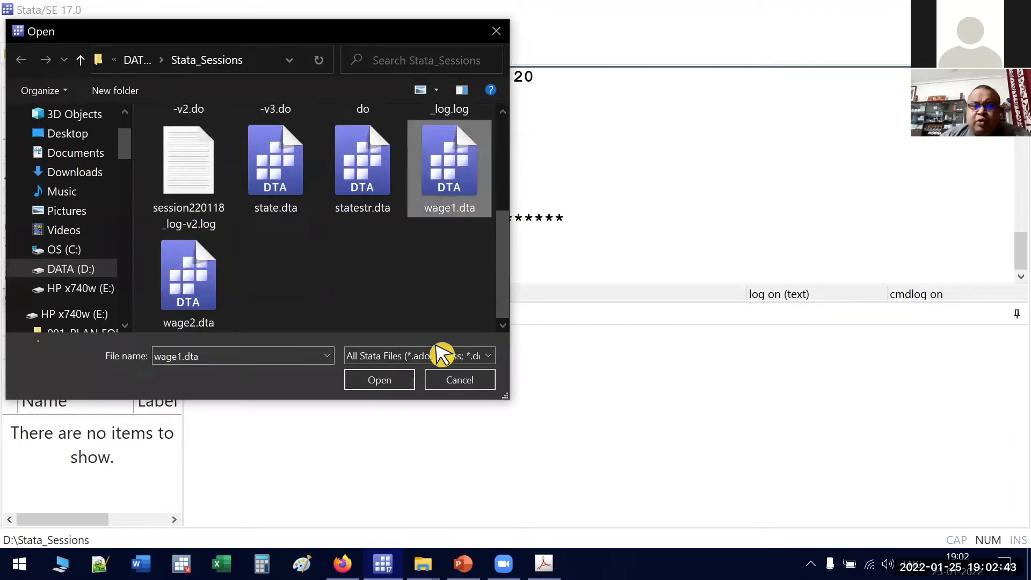
left_click(403, 382)
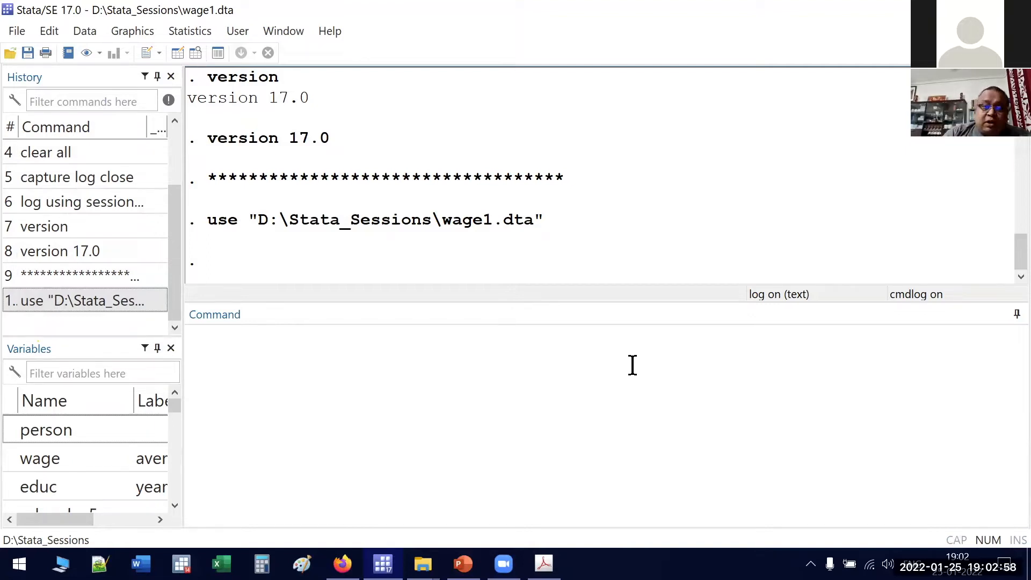
Submit four empty commands to add blank prompt lines after the use command in the results
left_click(633, 365)
key("Return")
key("Return")
key("Return")
key("Return")
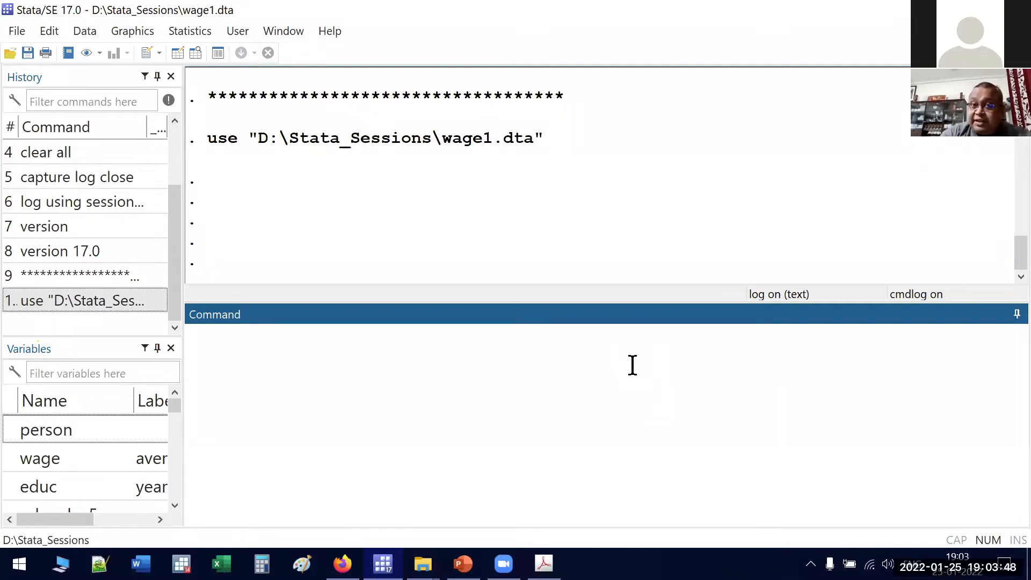
Run the comment line "*To see what variables are there" to annotate the log
type("*")
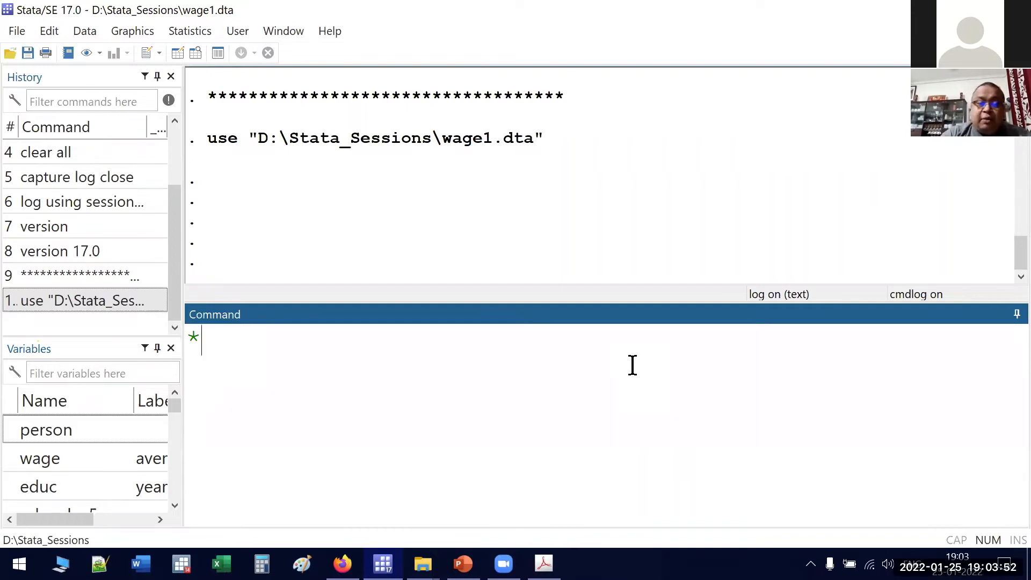
type("To see")
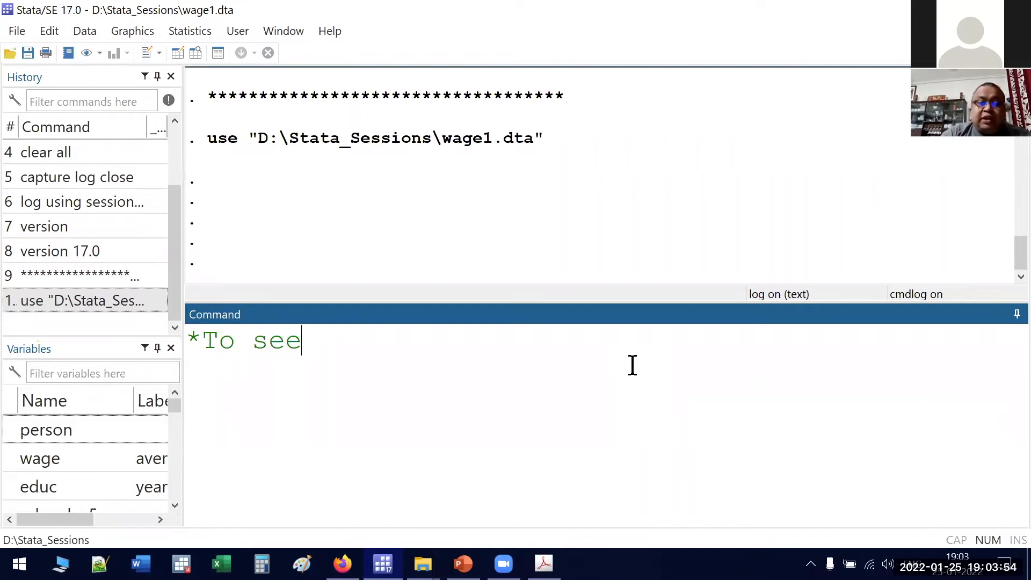
type(" what variable")
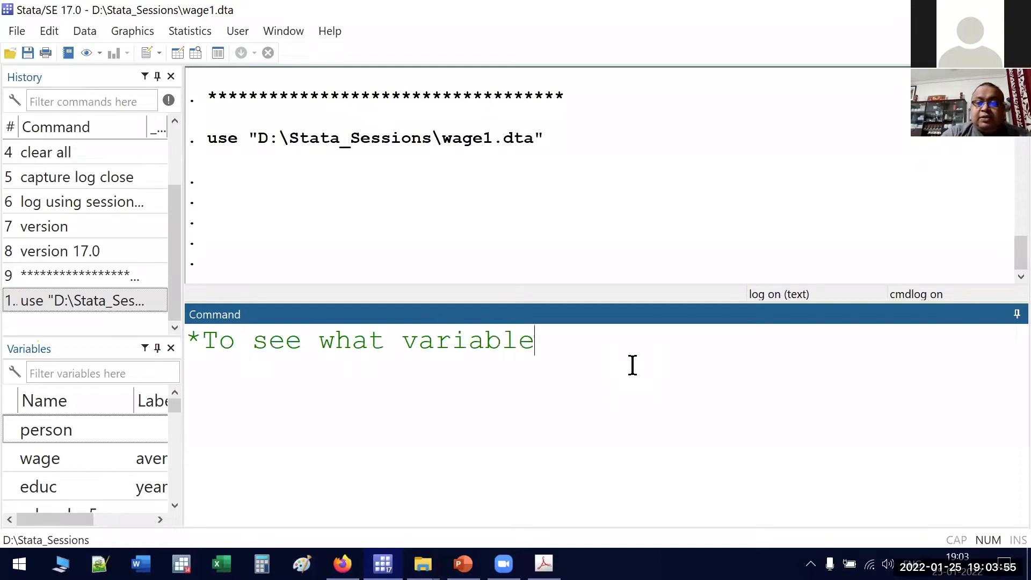
type("s are there")
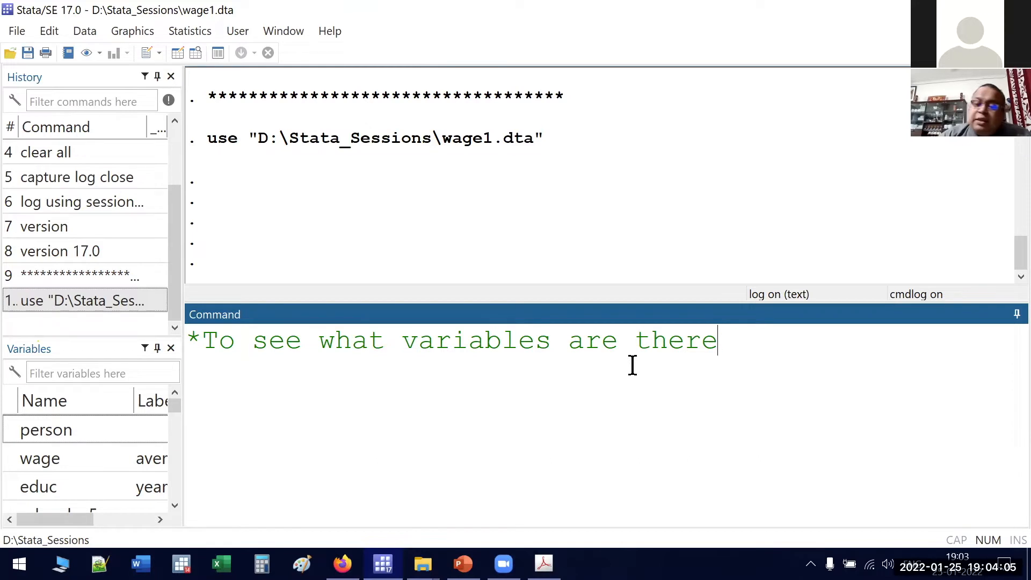
key("Return")
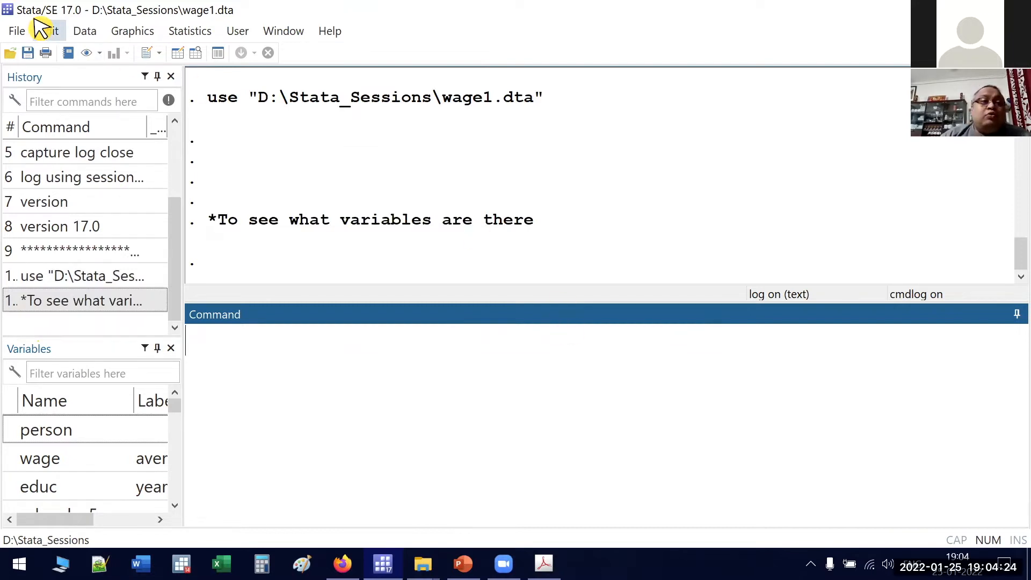
Describe all variables of the dataset in memory through the describe dialog, keeping its default options
left_click(79, 32)
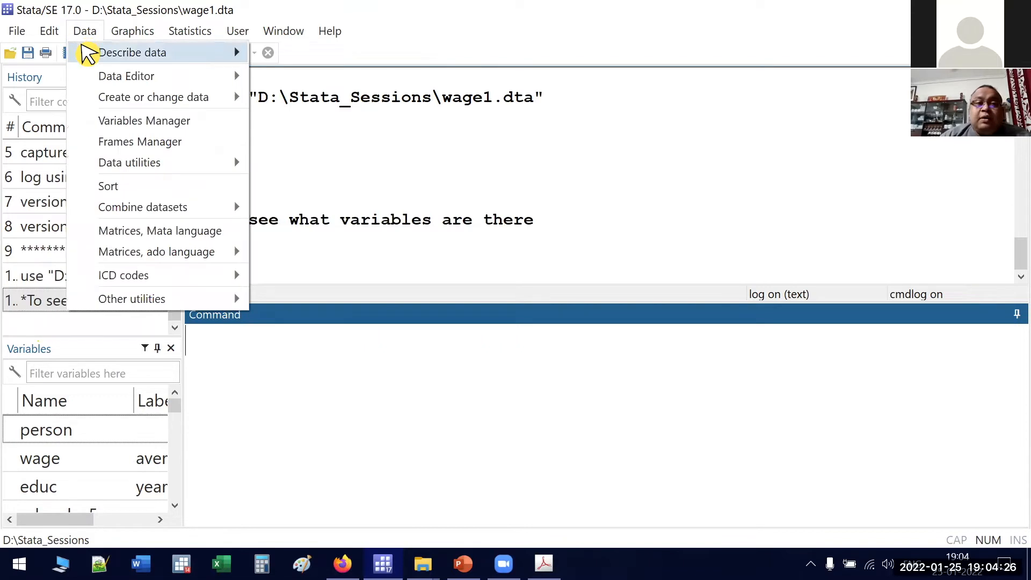
mouse_move(84, 47)
left_click(337, 55)
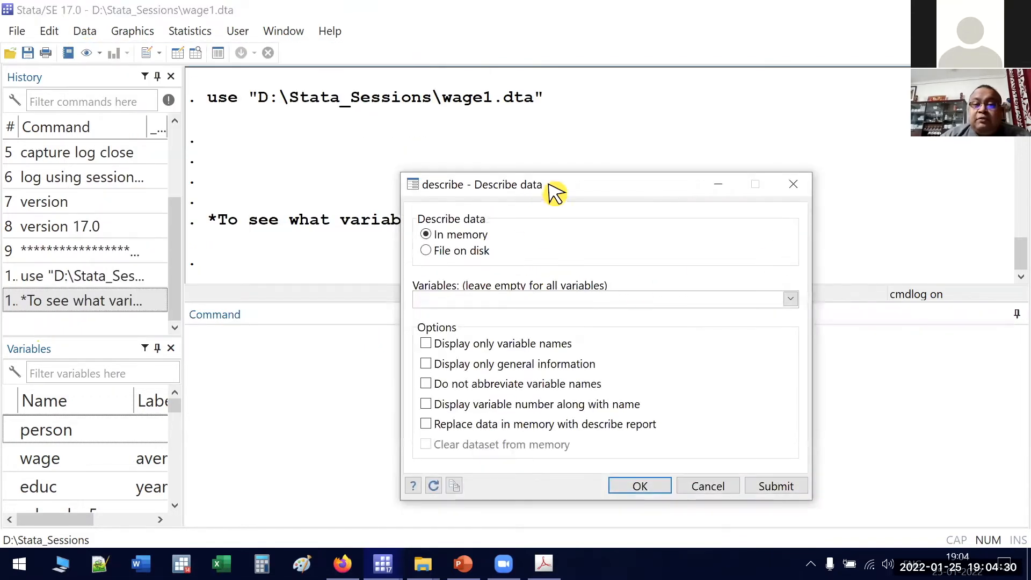
left_click_drag(539, 186, 652, 111)
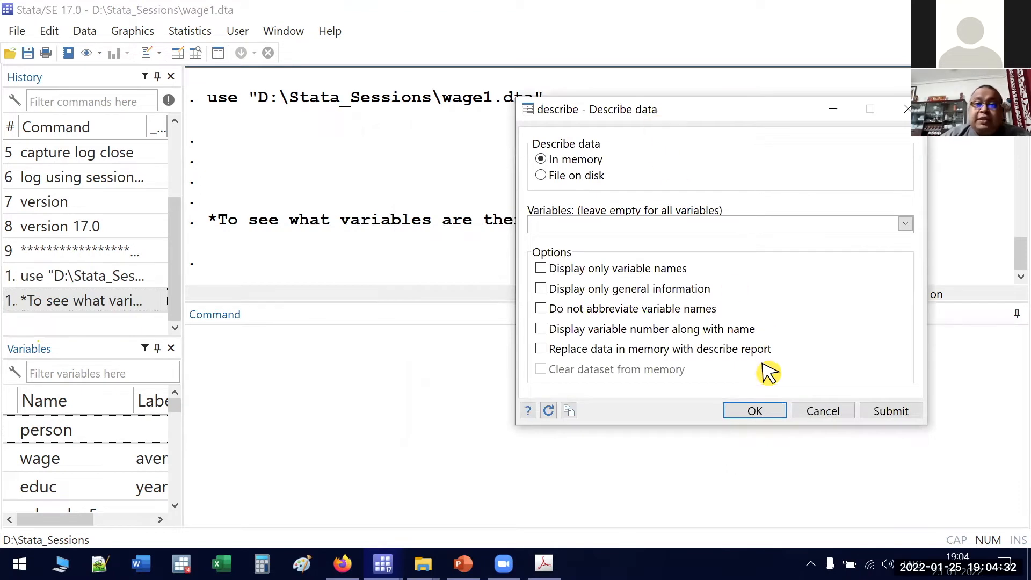
left_click(760, 412)
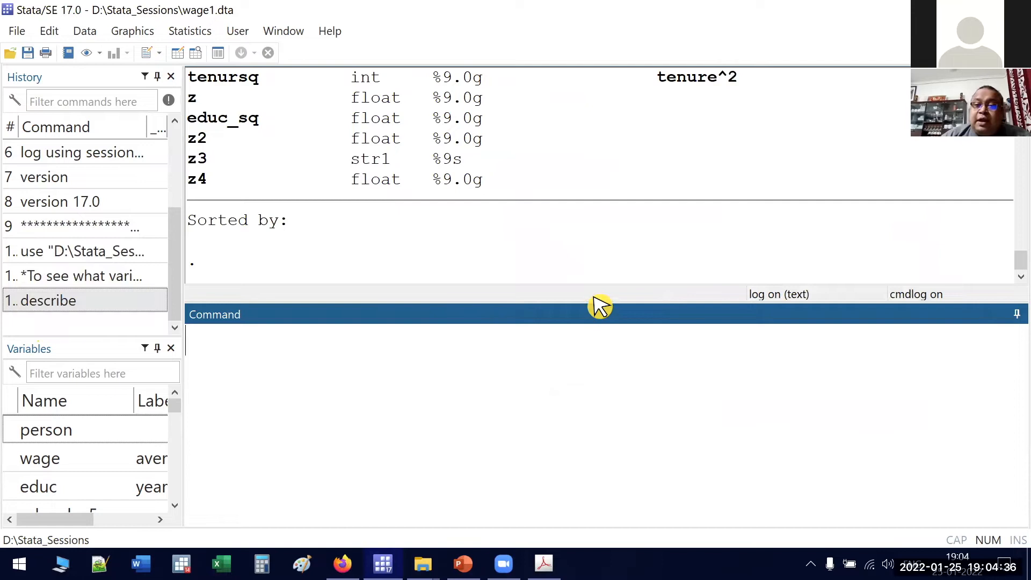
Enlarge the results area and examine the describe output for wage1.dta, including variable names, storage types, display formats and labels
left_click_drag(596, 299, 617, 380)
scroll(606, 308, "up", 12)
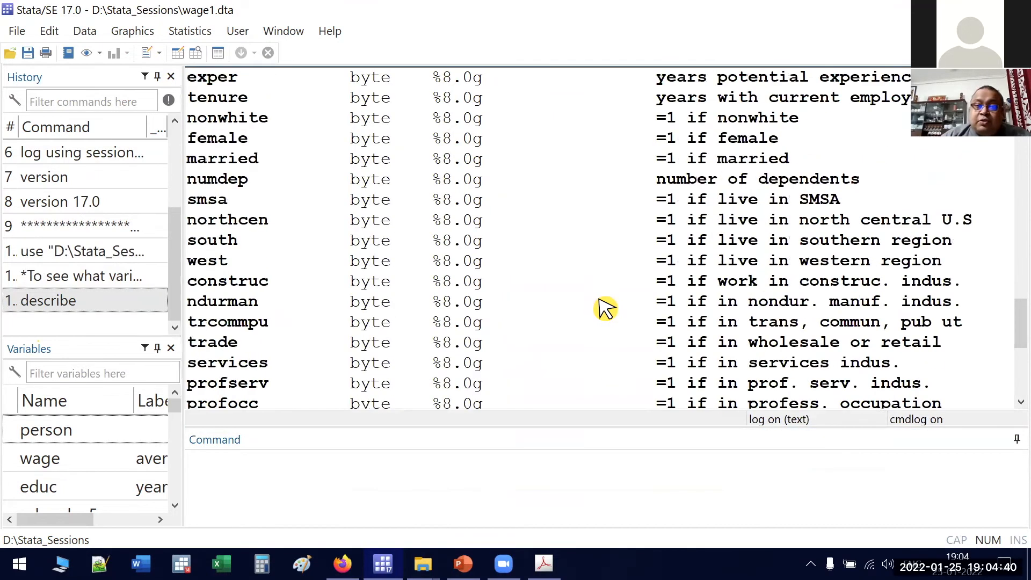
scroll(605, 308, "up", 3)
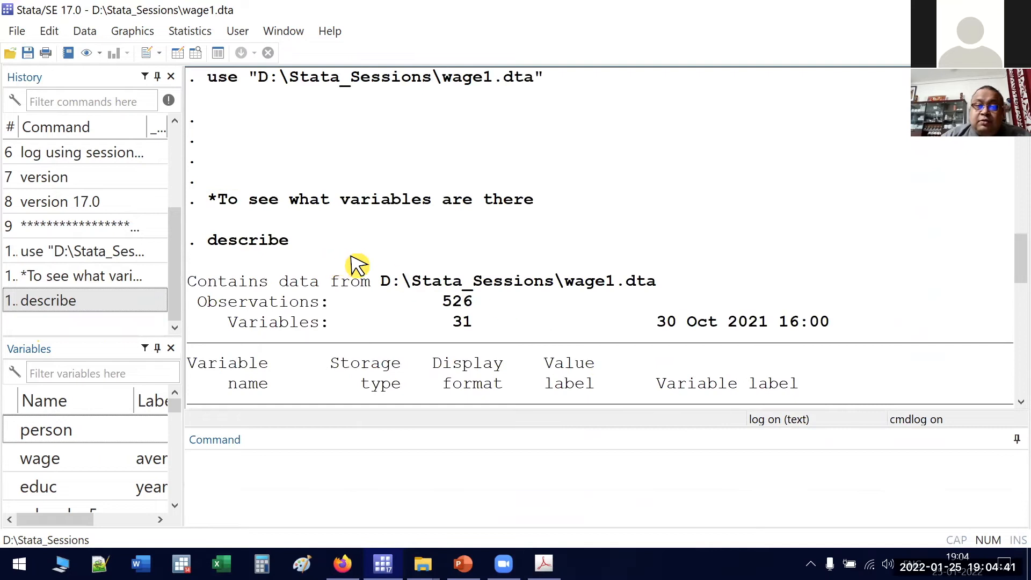
scroll(357, 267, "down", 3)
scroll(361, 240, "down", 1)
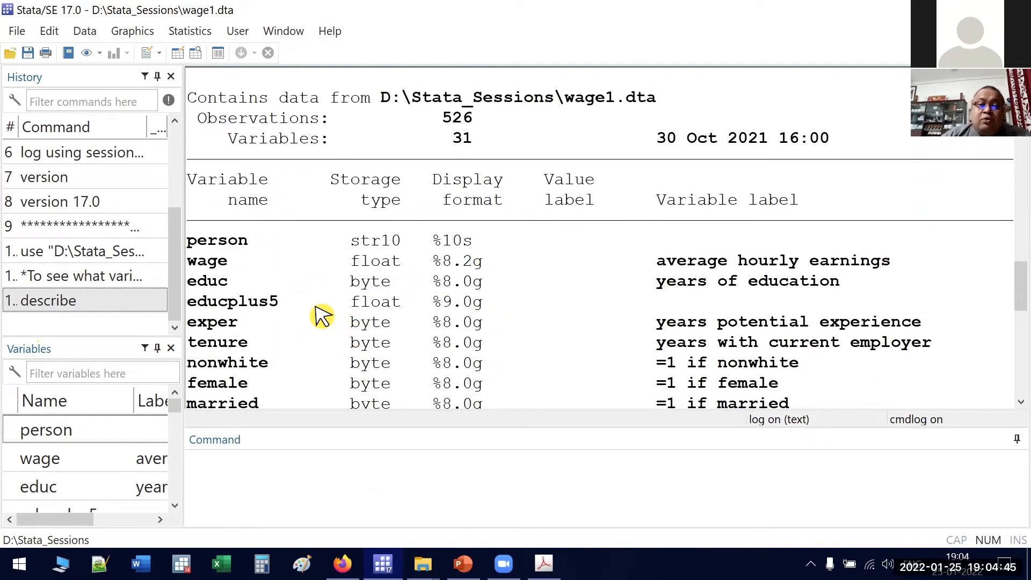
scroll(406, 356, "down", 2)
scroll(408, 359, "down", 5)
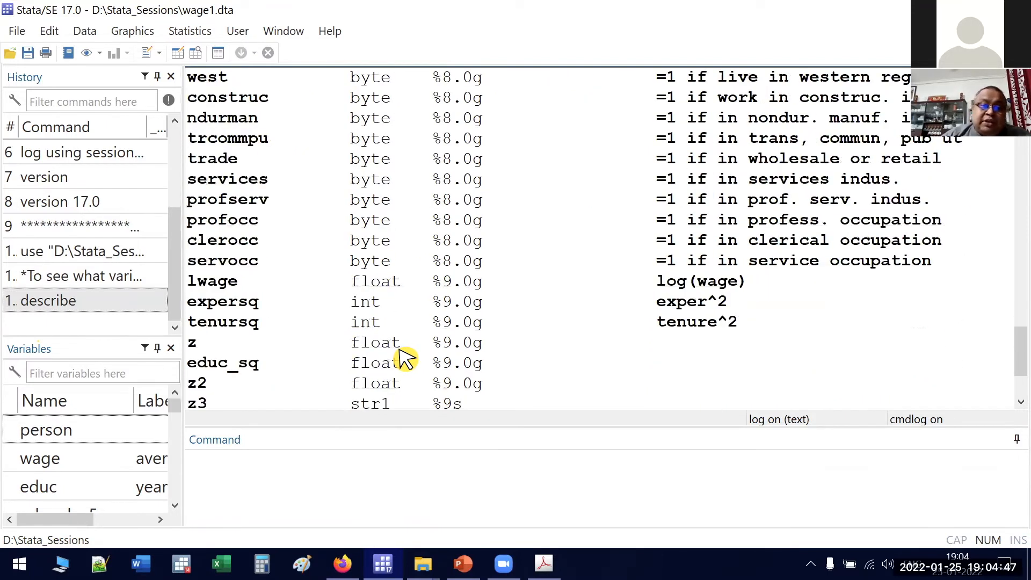
scroll(419, 318, "down", 2)
scroll(668, 361, "up", 5)
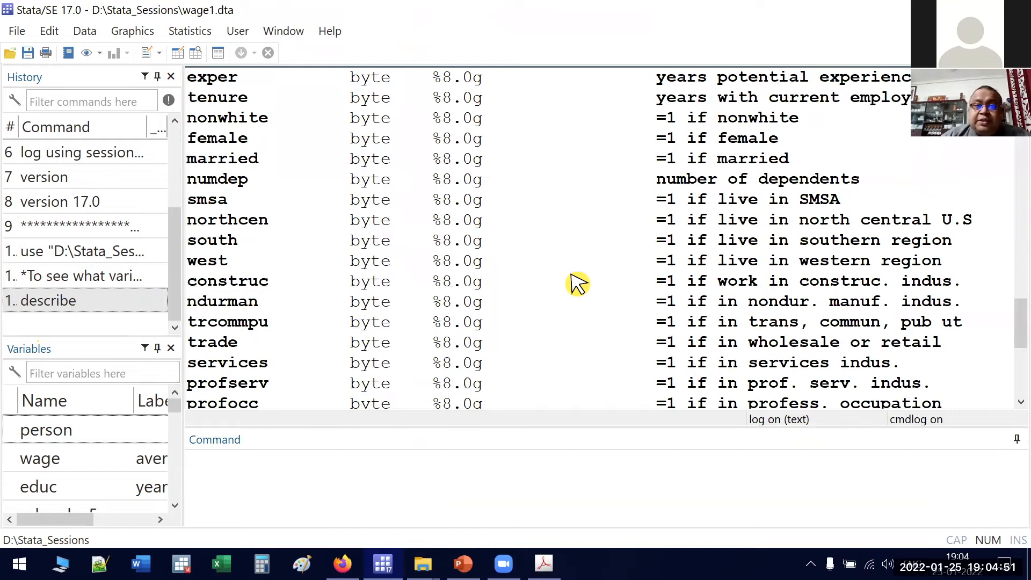
scroll(359, 236, "down", 5)
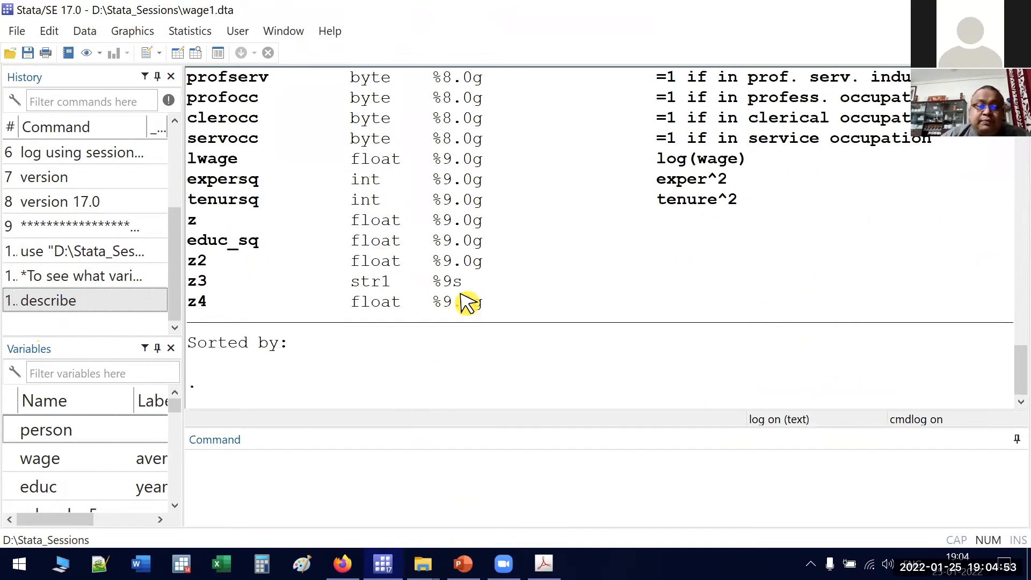
Enlarge the command area and submit three empty commands to add blank prompt lines after the describe output
left_click(373, 453)
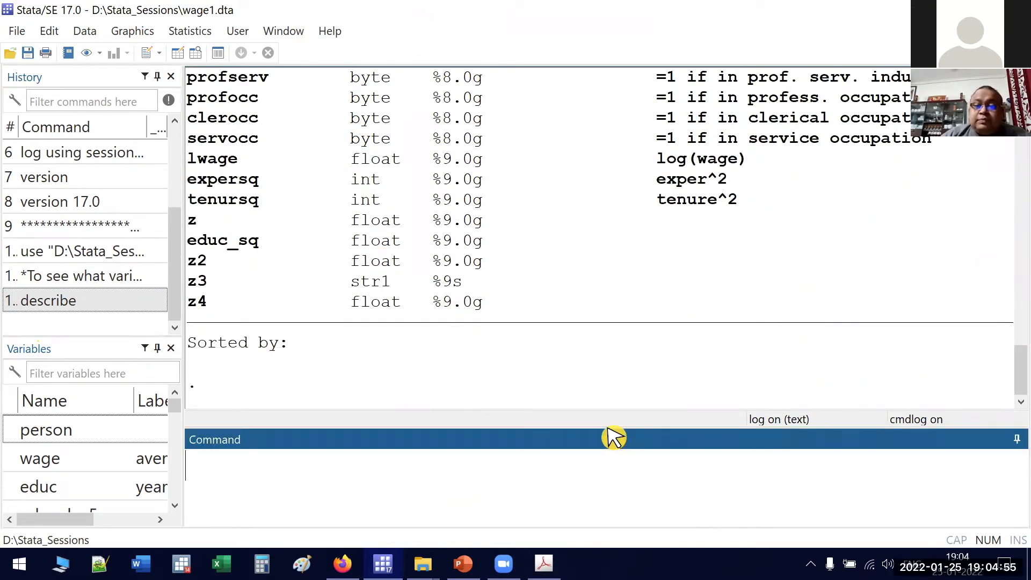
left_click_drag(590, 427, 578, 236)
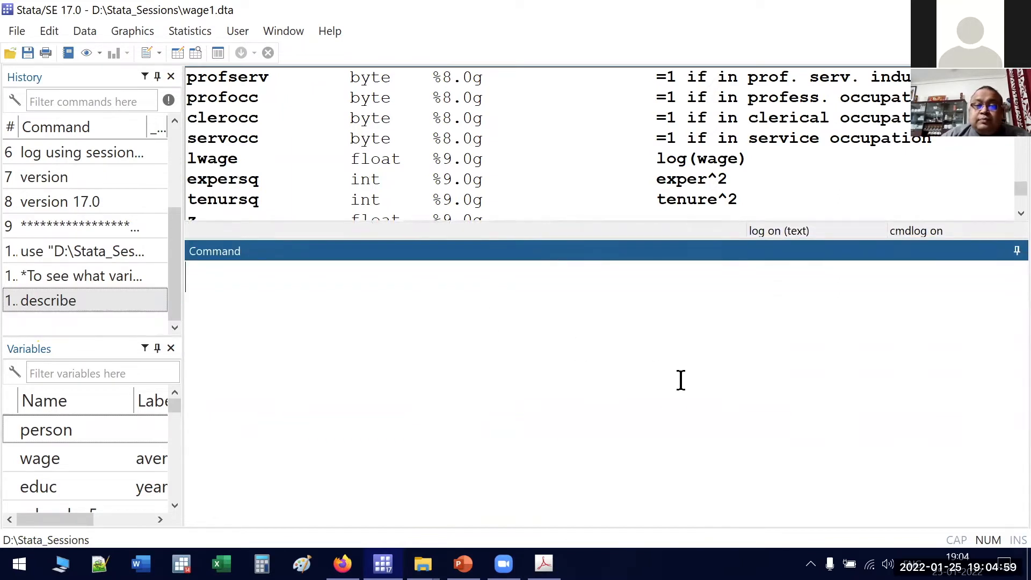
key("Return")
key("Return")
key("Return")
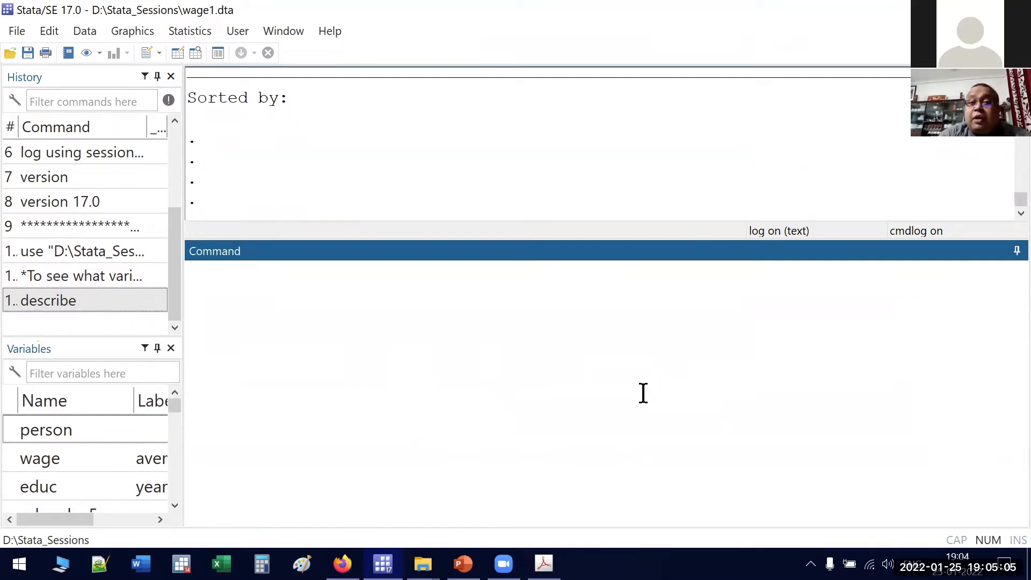
Run the comment line "*Descriptive statistics of wage, educ, exper" to annotate the log
type("*")
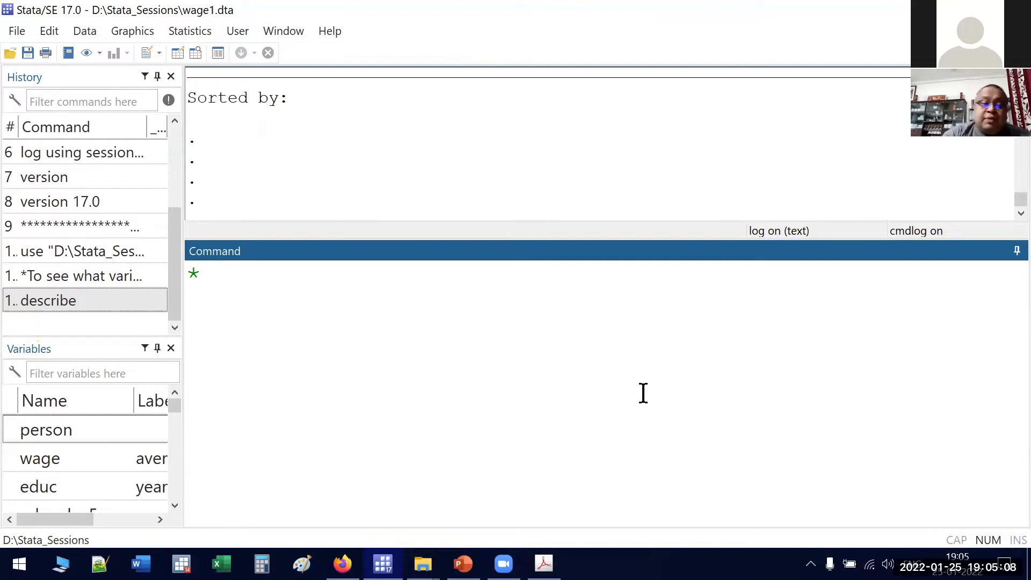
type("Descrip")
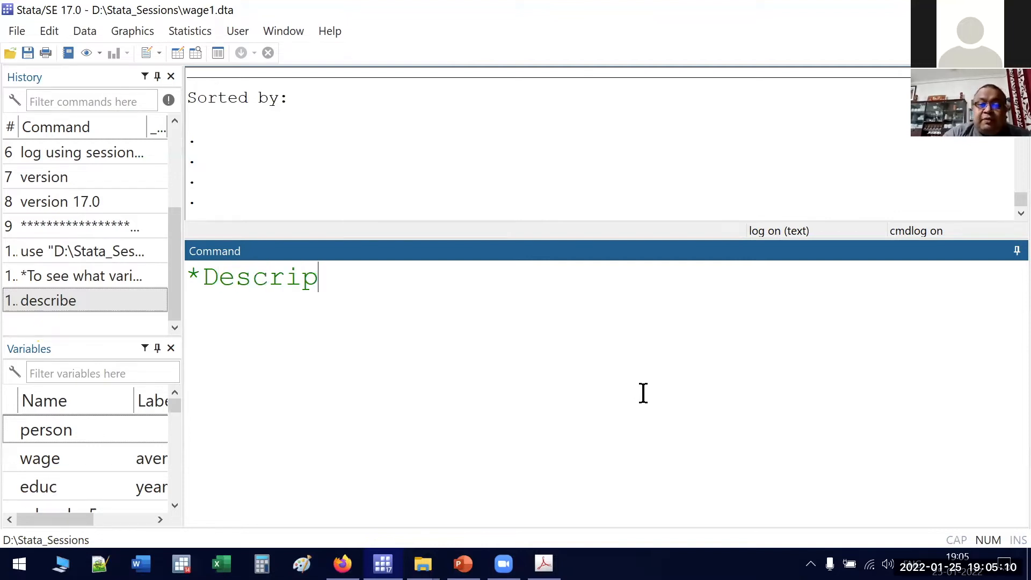
type("tive statistics ")
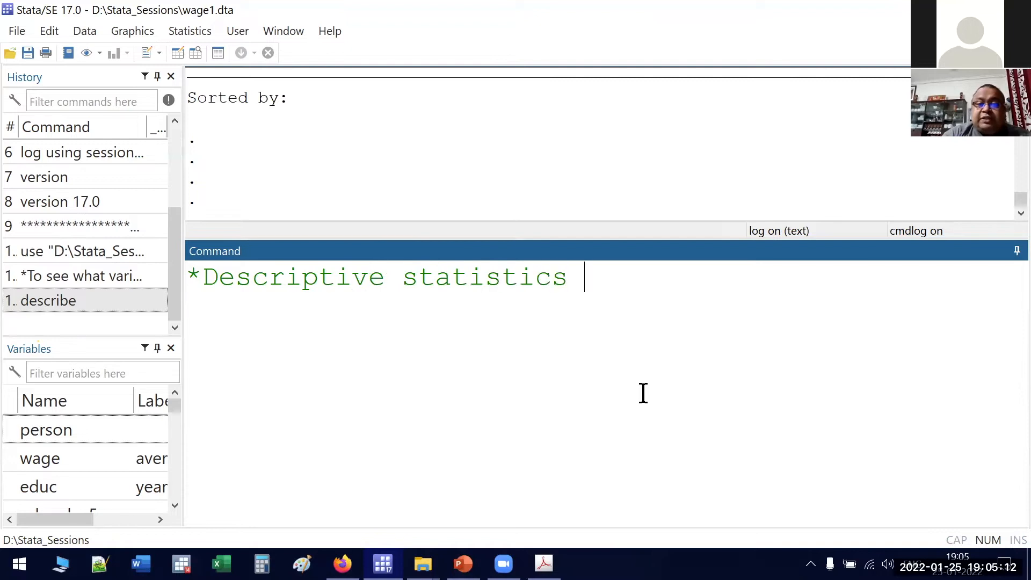
type("of wage")
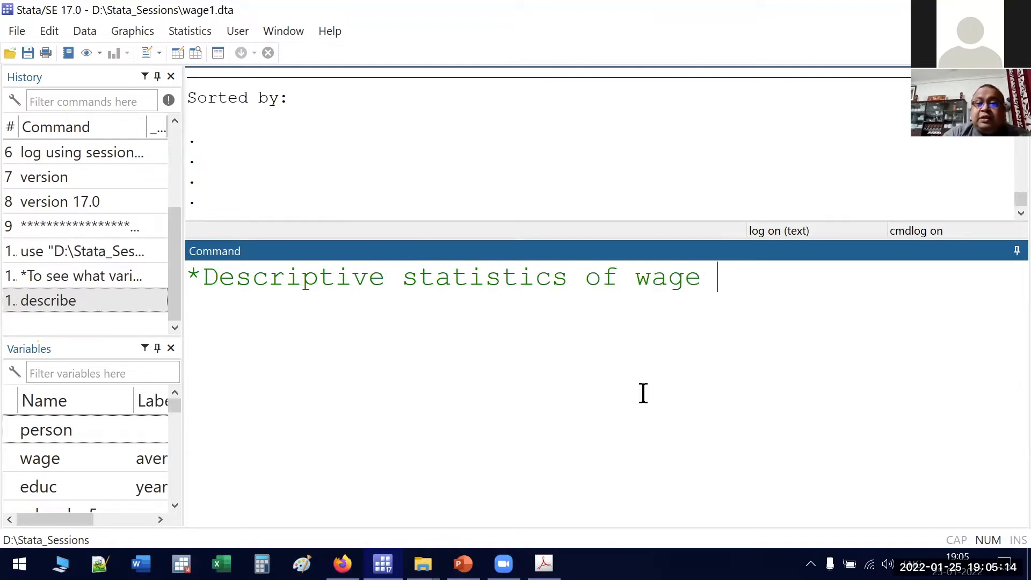
type(", educ, ")
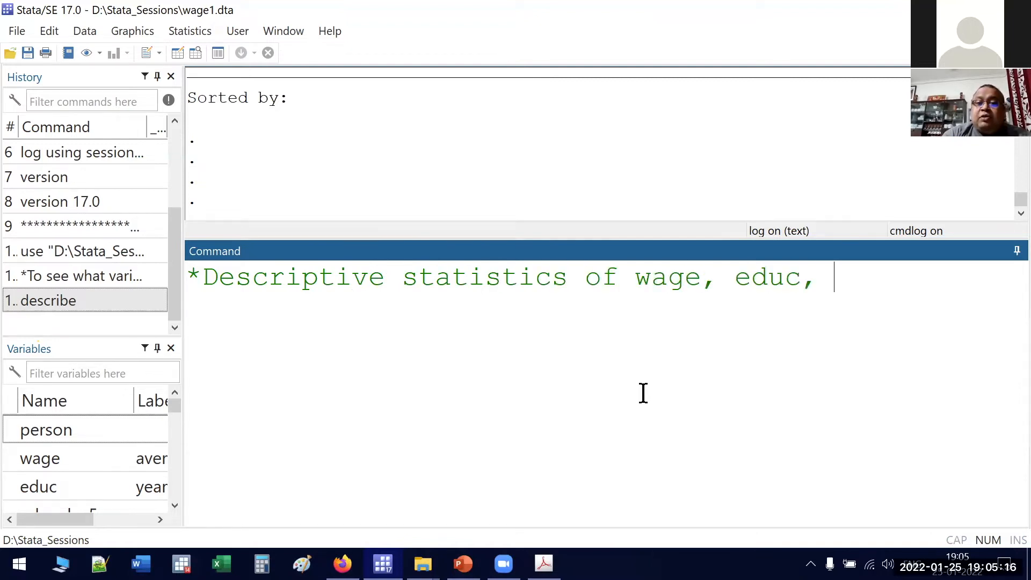
type("exper")
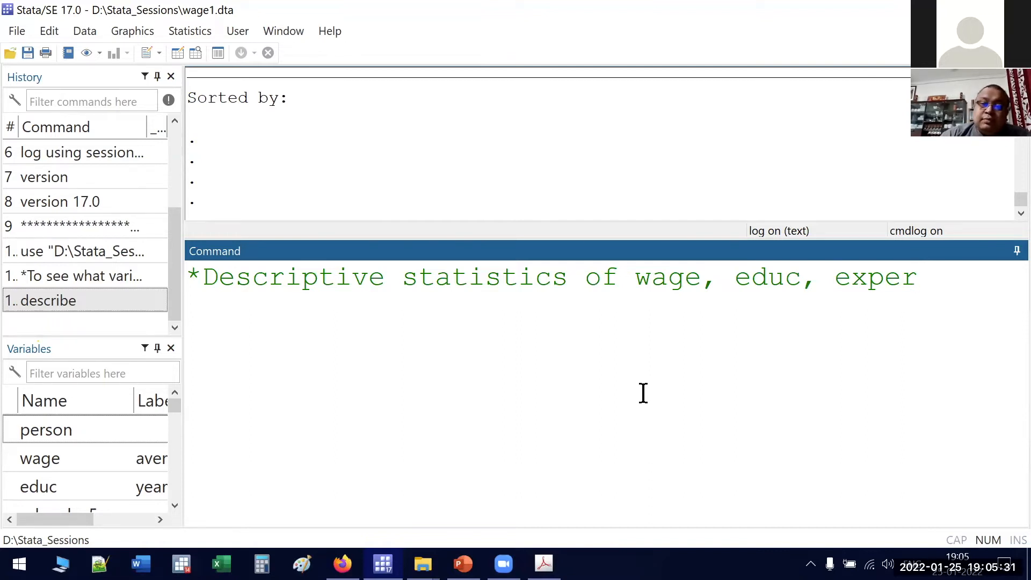
key("Return")
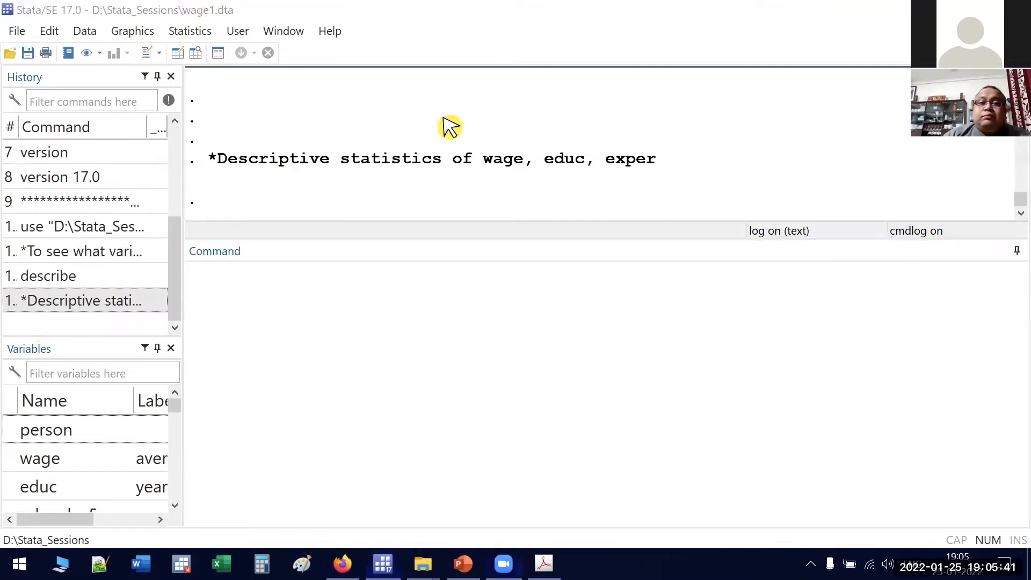
Open the summarize dialog for summary statistics and choose wage, listed only once, as the first variable
left_click(202, 35)
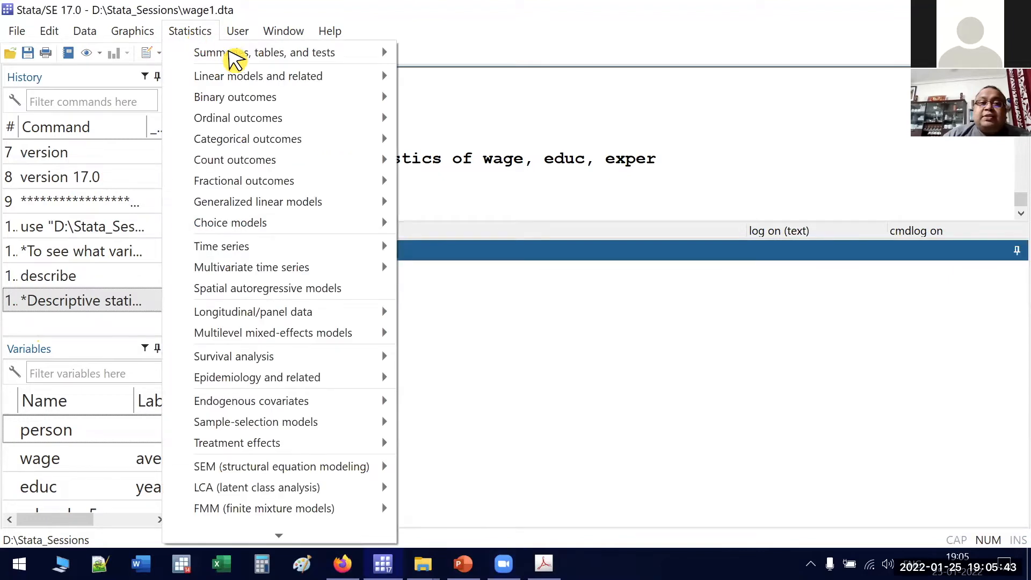
mouse_move(236, 57)
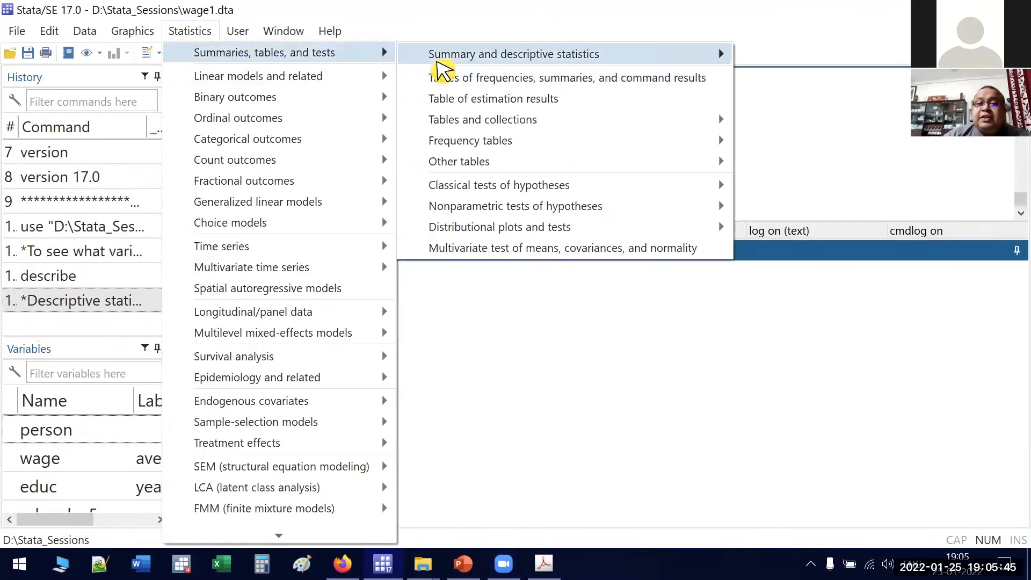
mouse_move(438, 58)
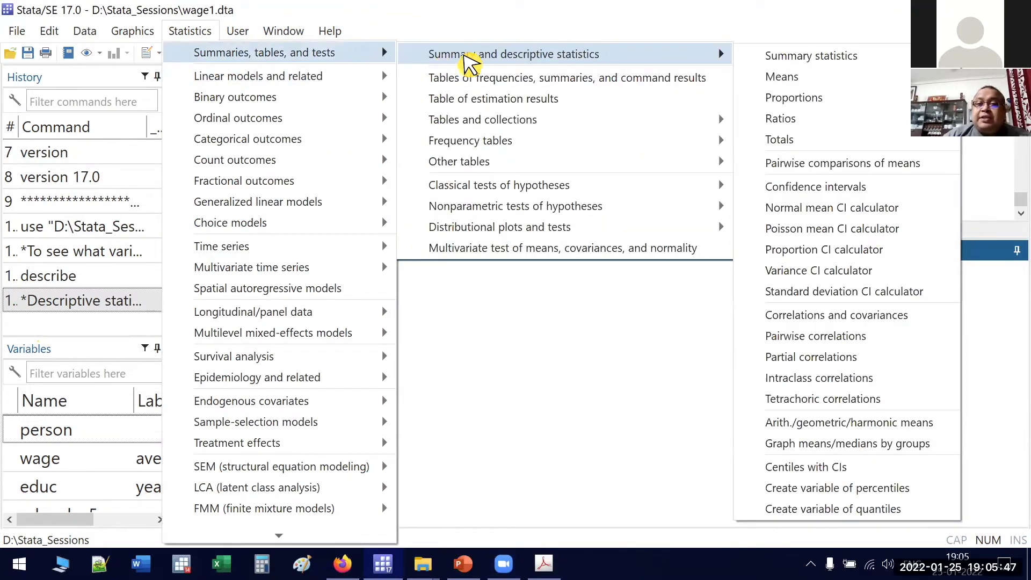
left_click(794, 57)
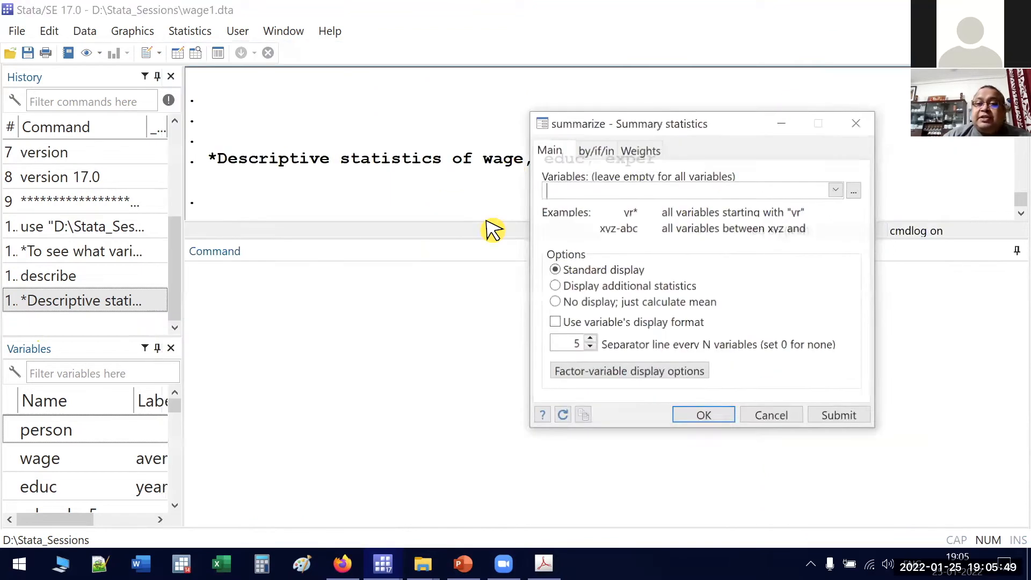
left_click(837, 189)
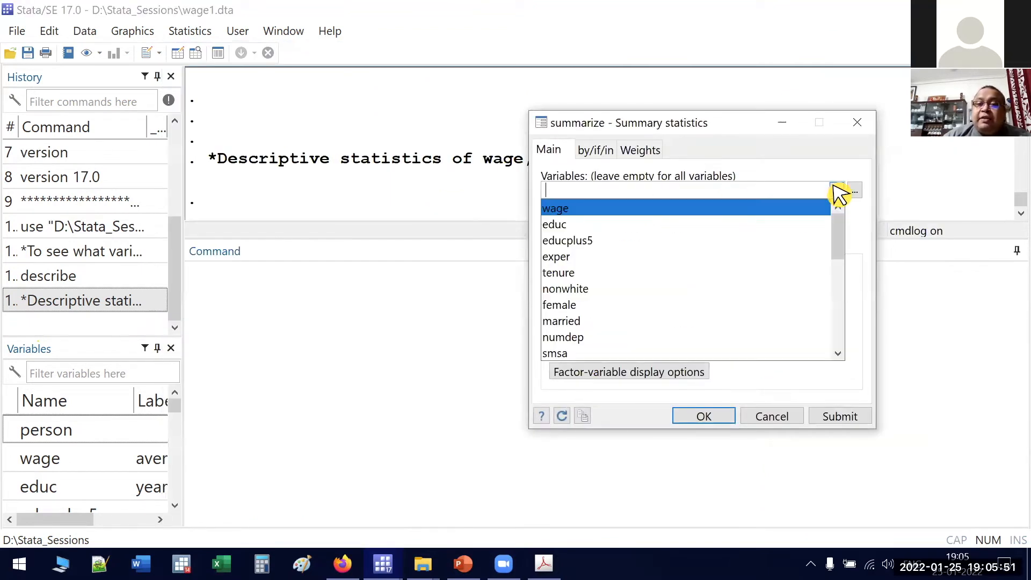
left_click(573, 209)
left_click(572, 209)
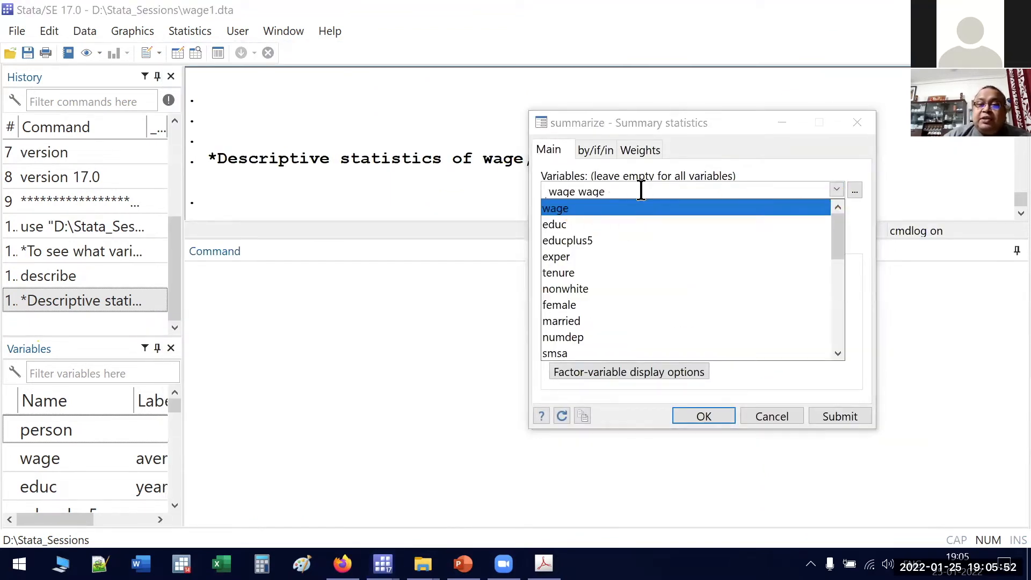
key("BackSpace")
key("BackSpace")
key("BackSpace")
key("BackSpace")
key("BackSpace")
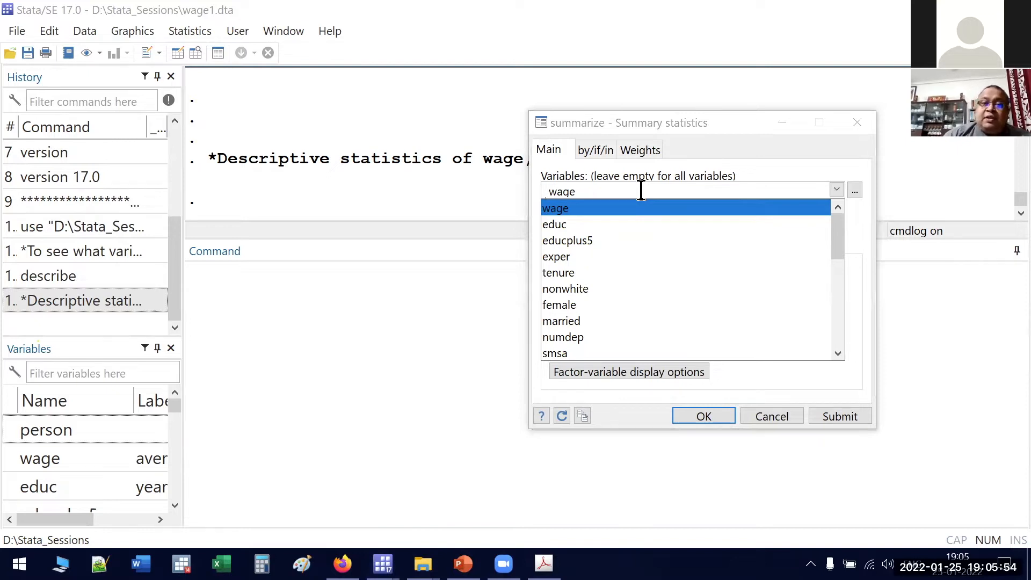
Add educ and exper once each to the summarize variable list and run it with the standard display
left_click(590, 225)
left_click(592, 226)
left_click(565, 257)
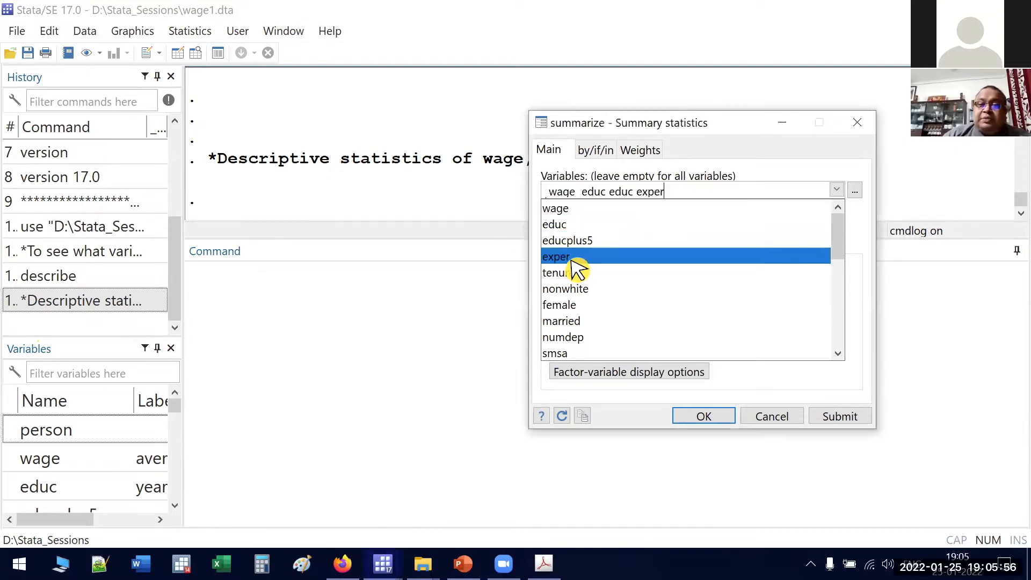
left_click(648, 193)
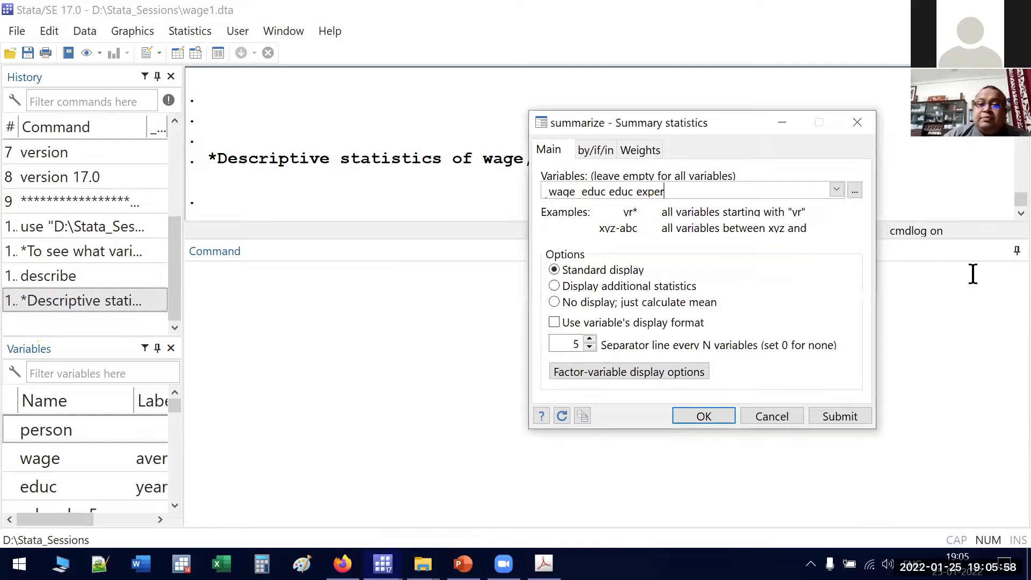
key("Left")
key("Left")
key("Left")
key("BackSpace")
key("BackSpace")
key("BackSpace")
key("BackSpace")
key("BackSpace")
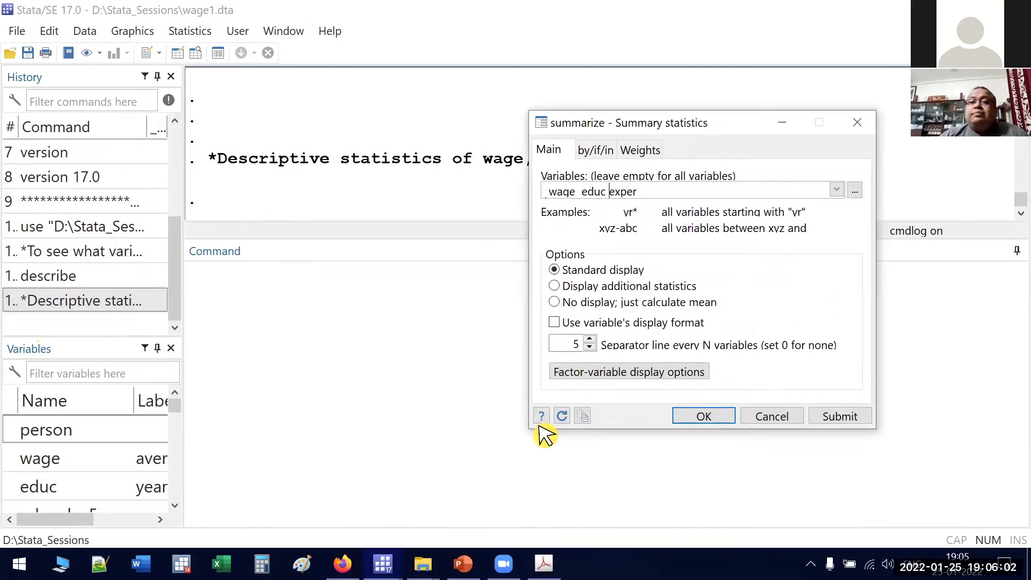
left_click(724, 427)
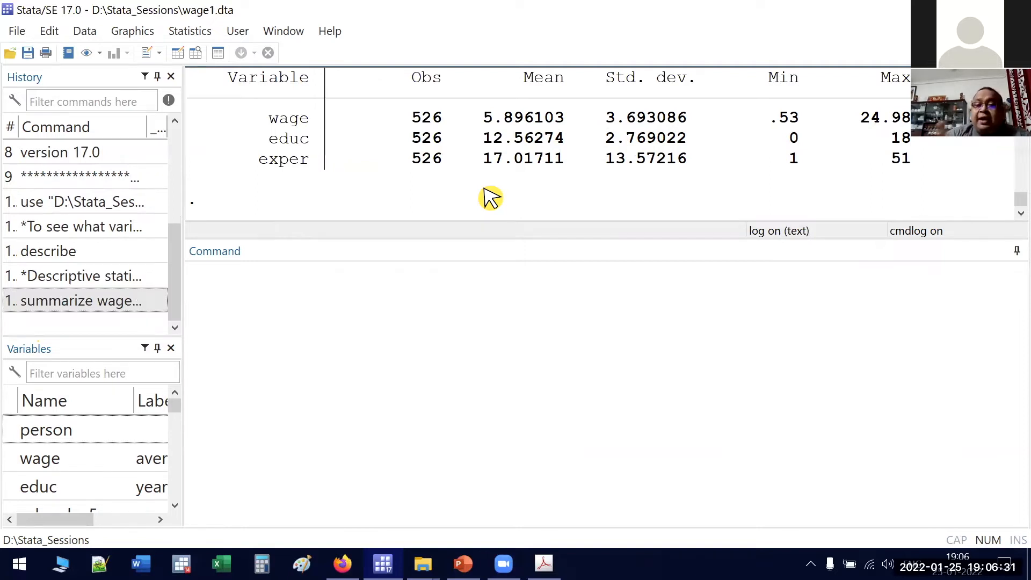
Run the comment line "*This is a completely useless comment" after the summary statistics
left_click(514, 284)
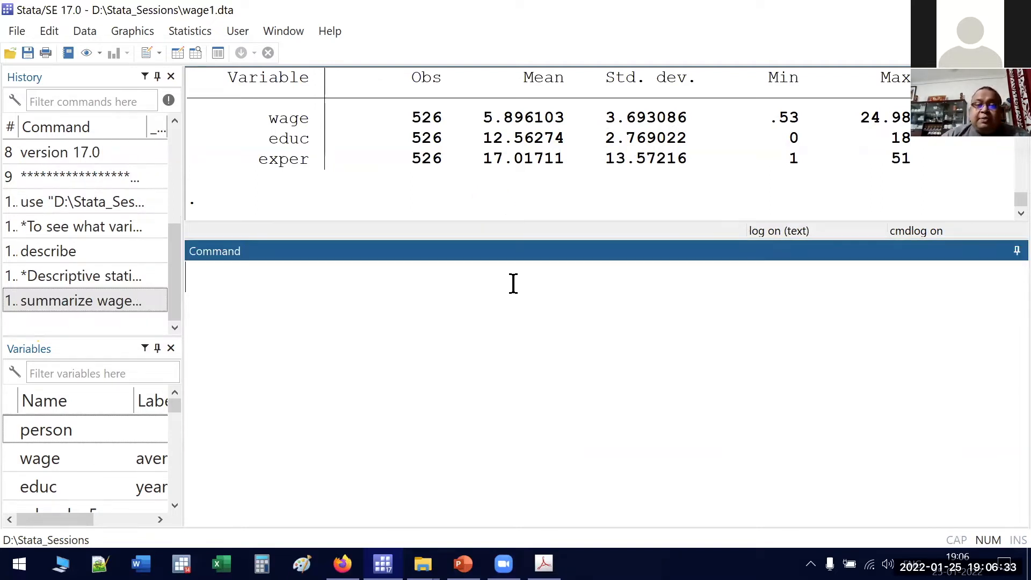
type("*This is a c")
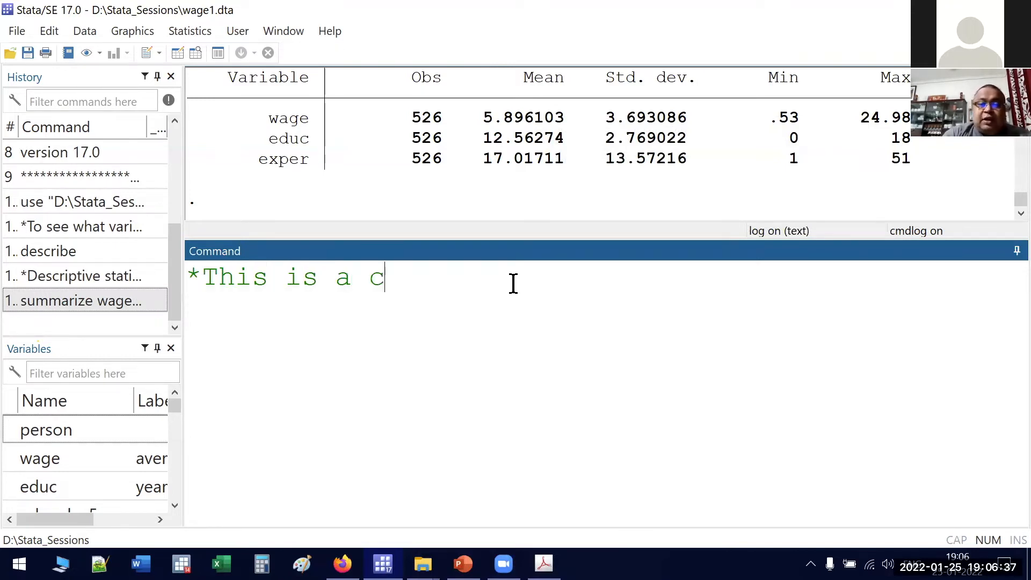
type("ompletely usef")
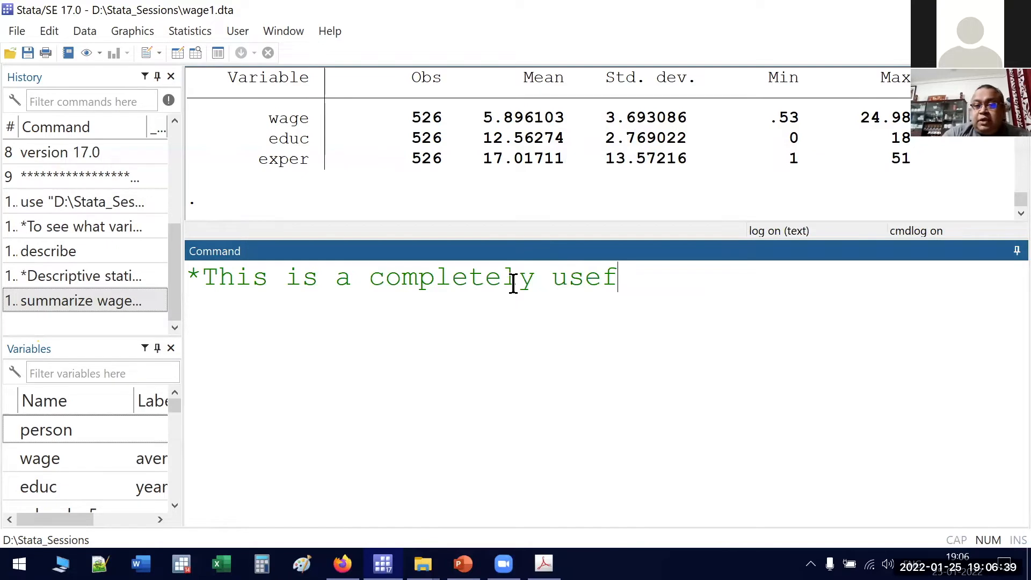
key("BackSpace")
type("less comment")
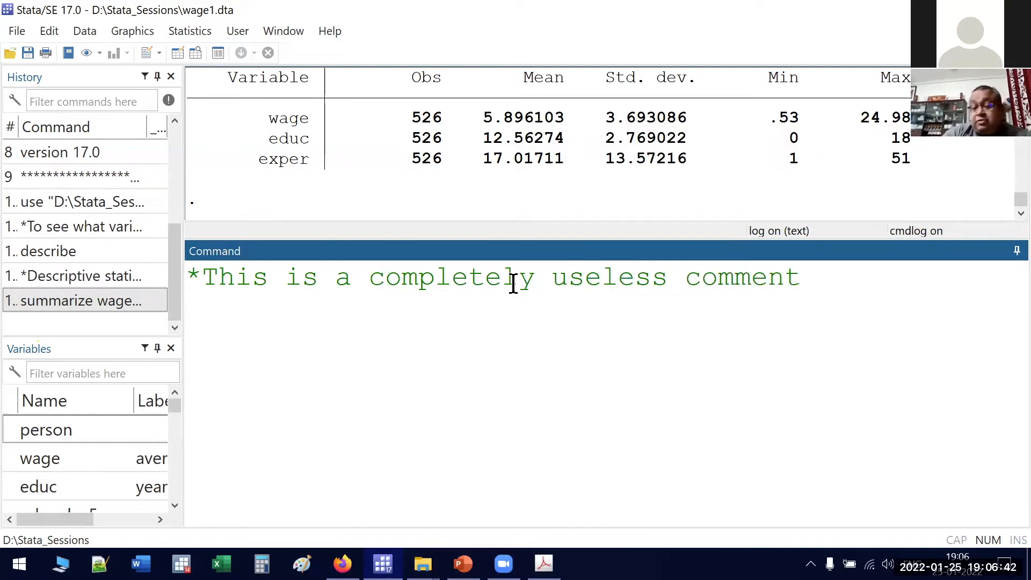
key("Return")
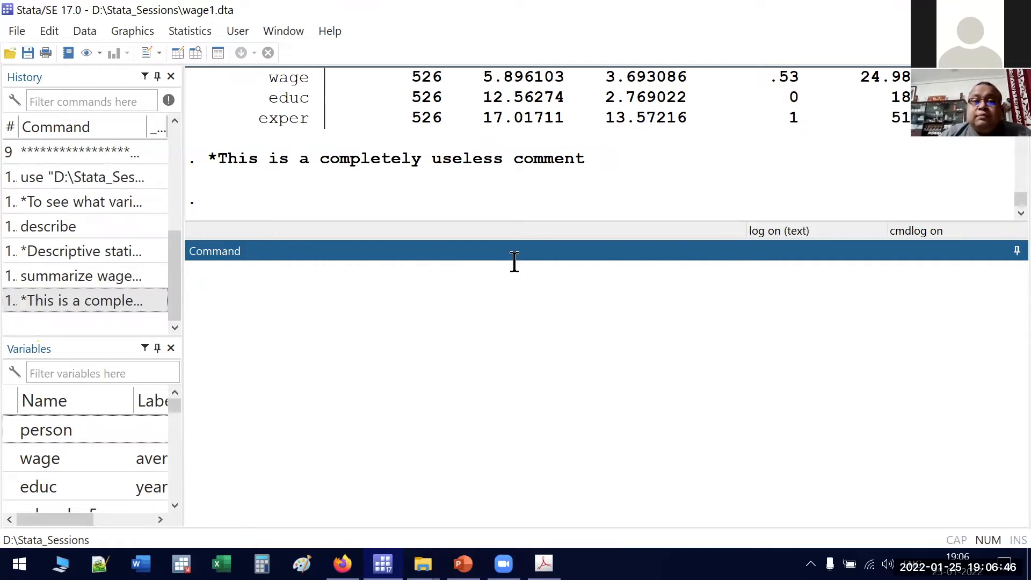
Run a separator comment line made only of asterisks after the useless comment
left_click(506, 156)
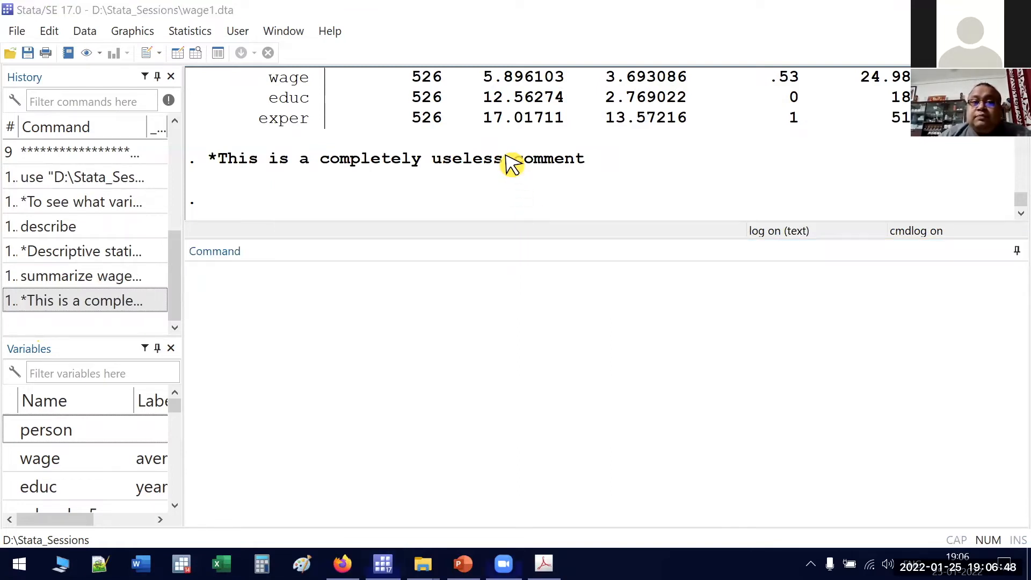
left_click(507, 161)
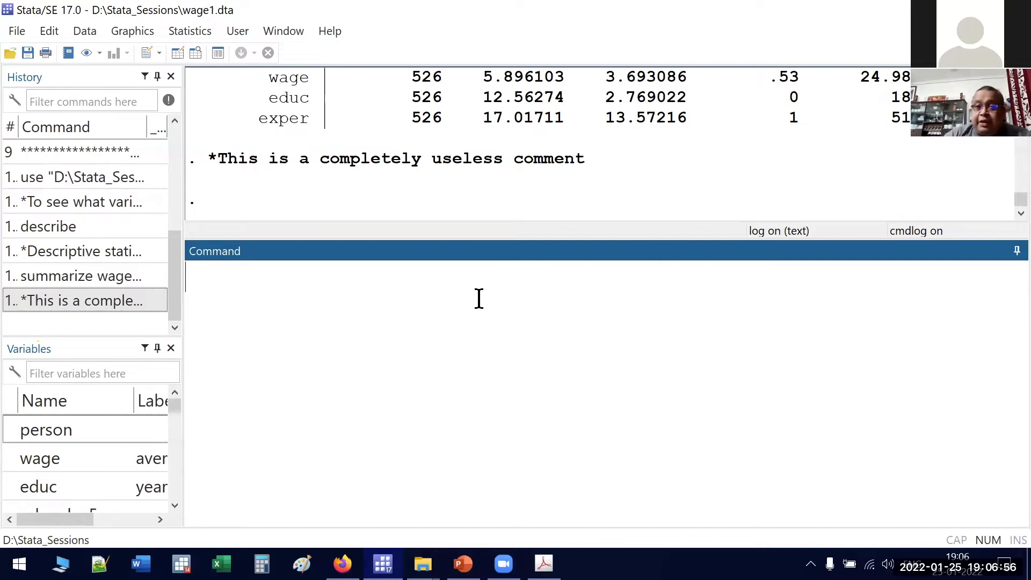
type("**************************")
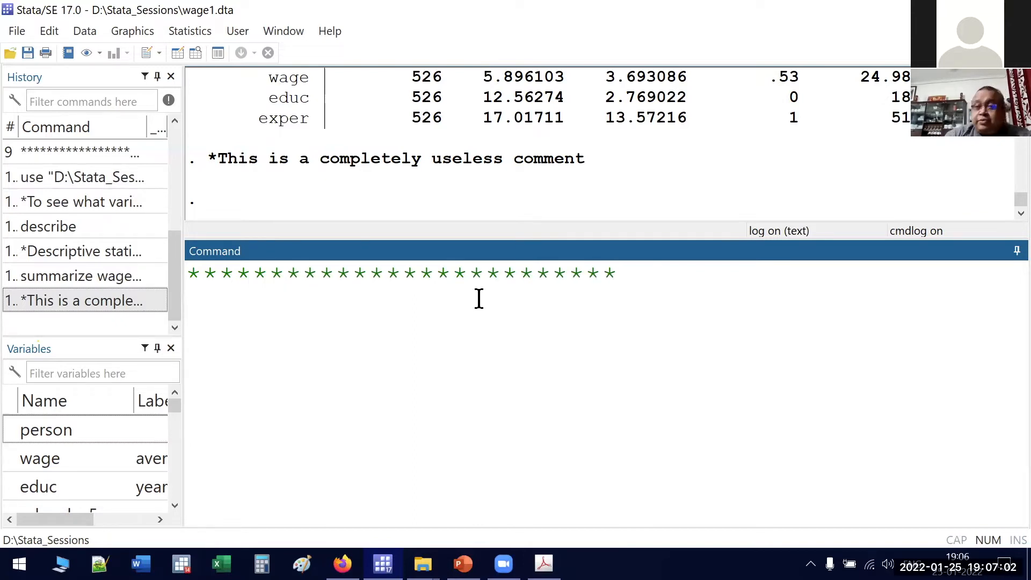
type("*****")
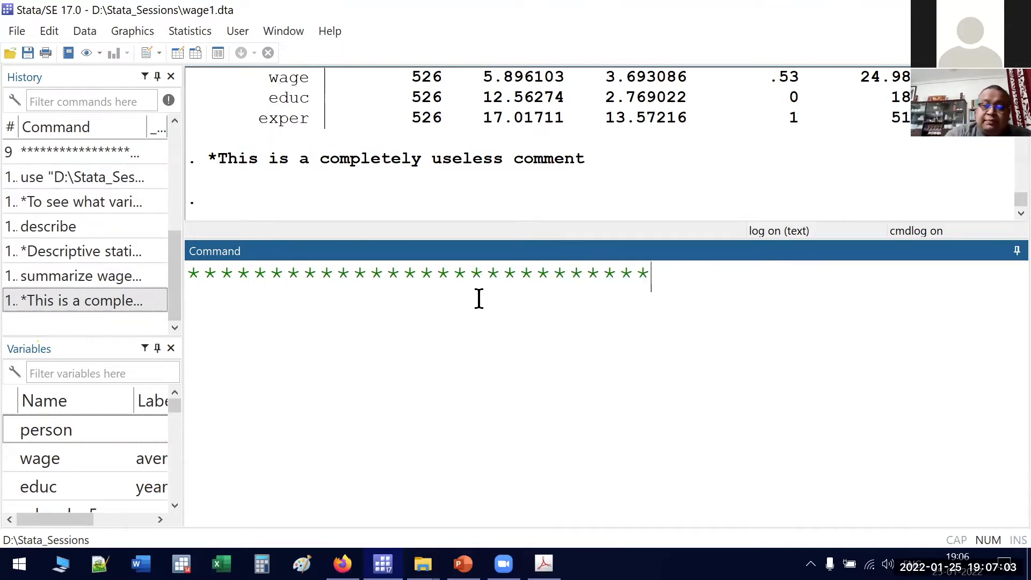
key("Return")
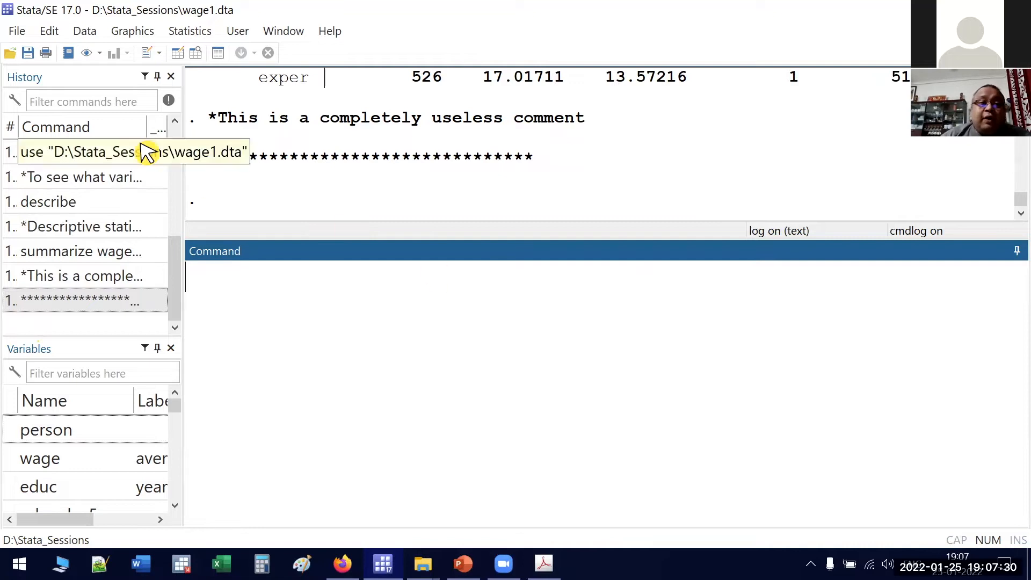
Close the session's text log
left_click(13, 31)
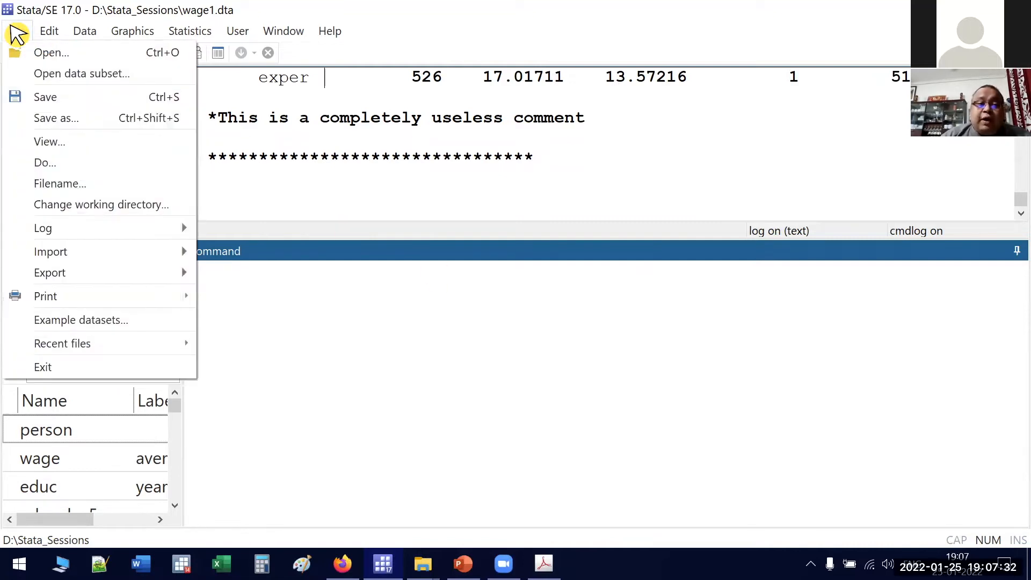
mouse_move(75, 236)
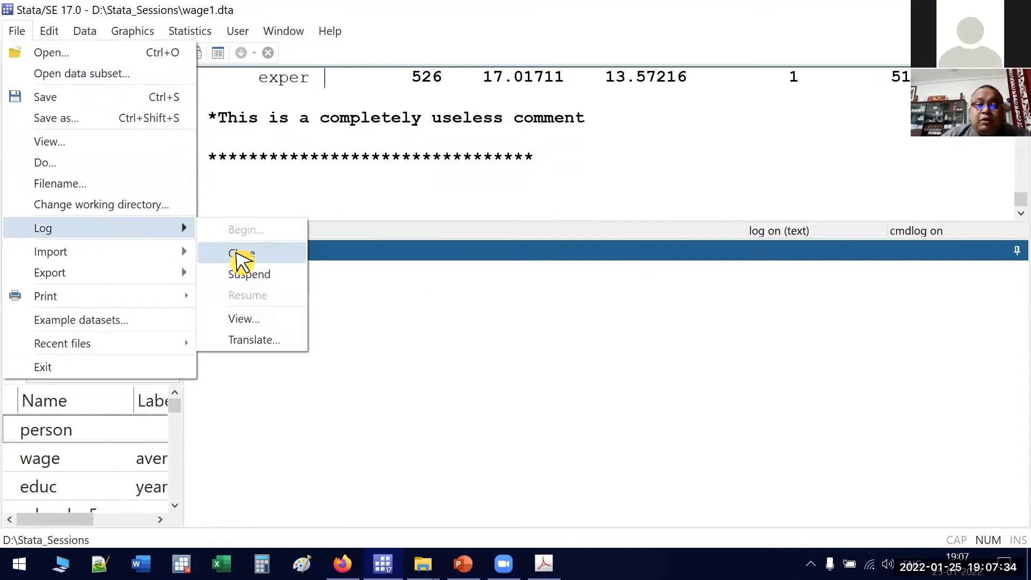
left_click(243, 255)
scroll(599, 215, "up", 1)
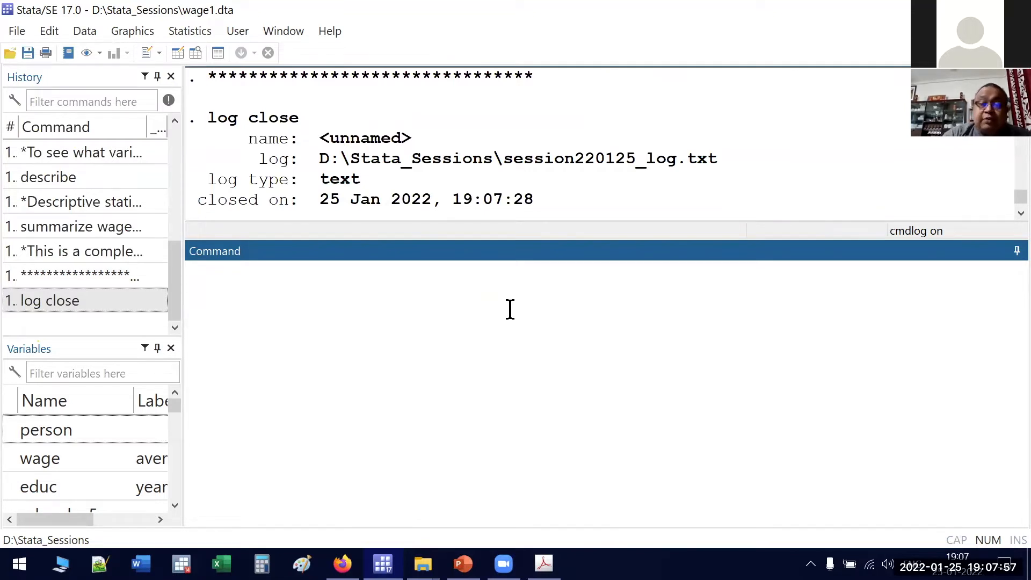
Close the command log by running the command "cmdlog close"
type("c")
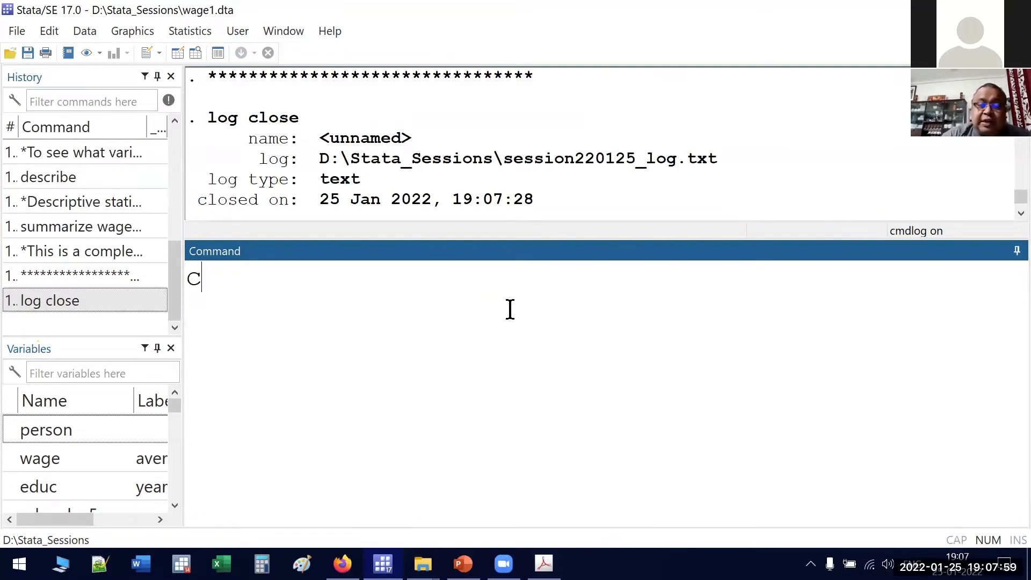
type("mdlog")
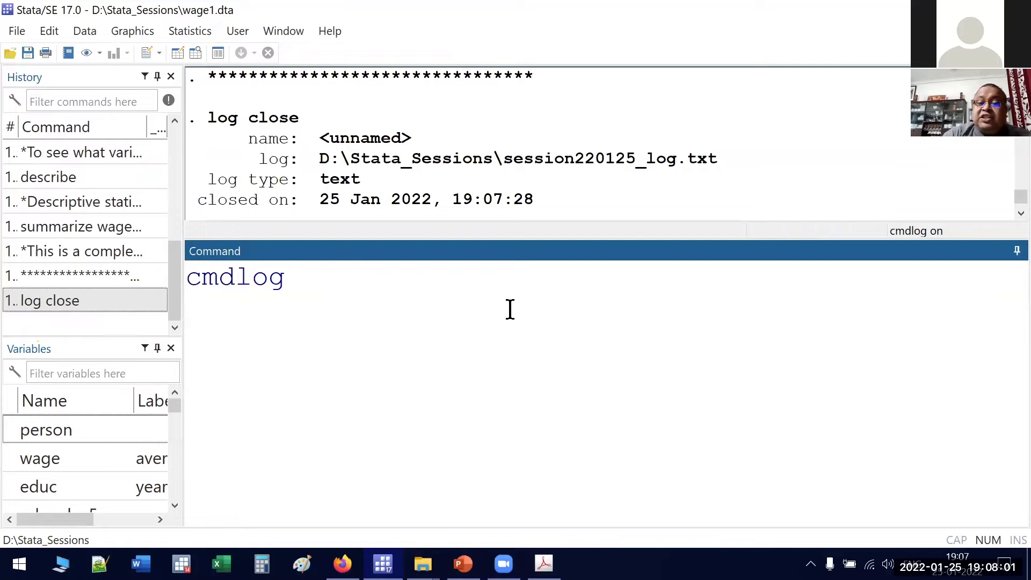
type(" close")
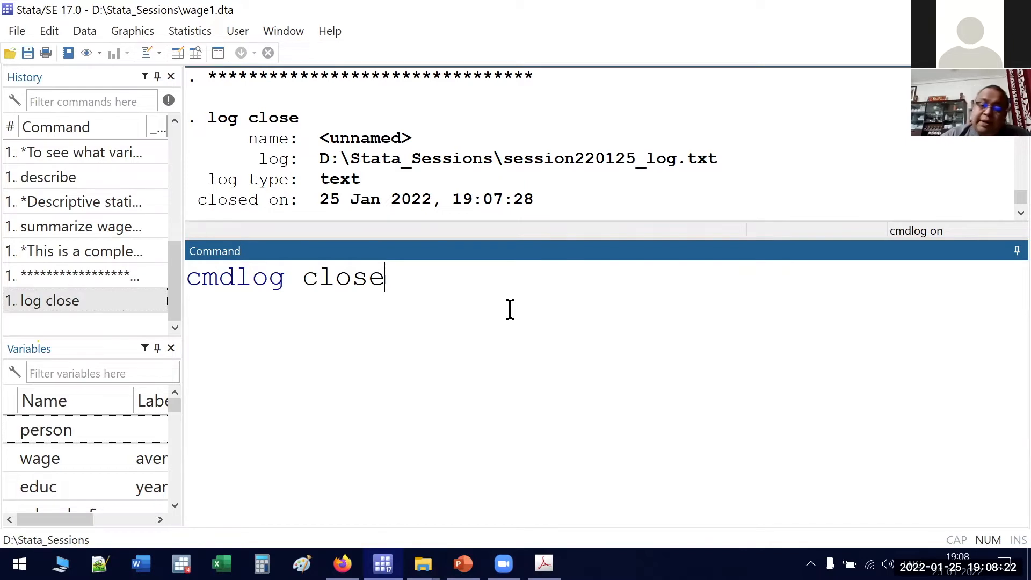
key("Return")
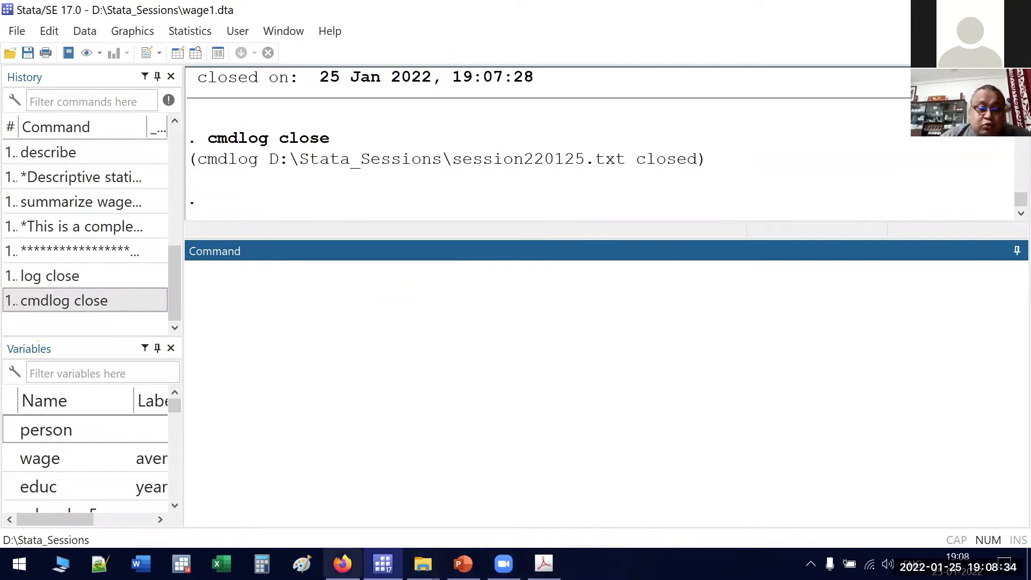
Switch to File Explorer, go to the Stata_Sessions folder on D: and open session220125.txt in Notepad++
left_click(424, 563)
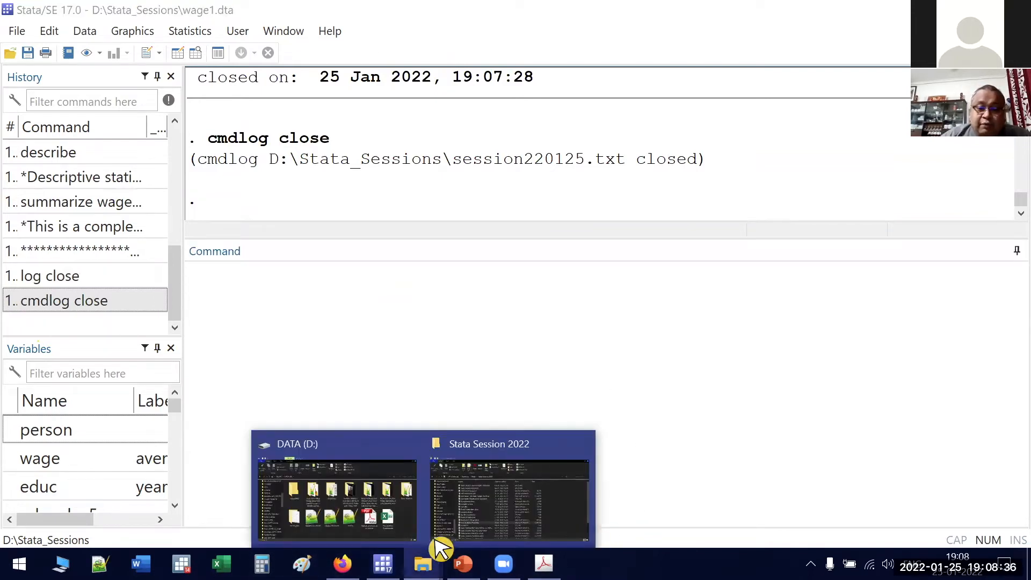
left_click(338, 499)
left_click(954, 260)
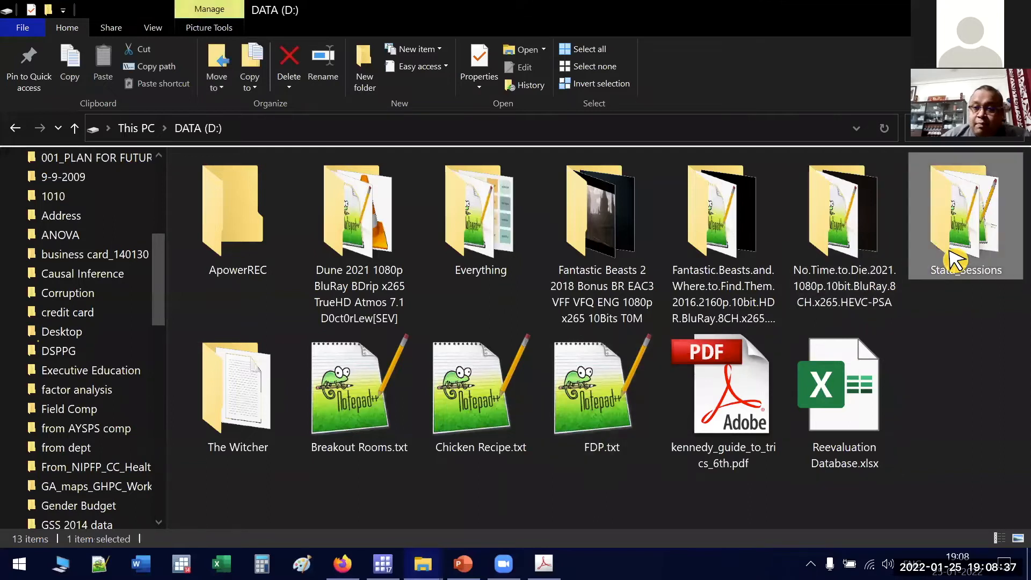
double_click(953, 260)
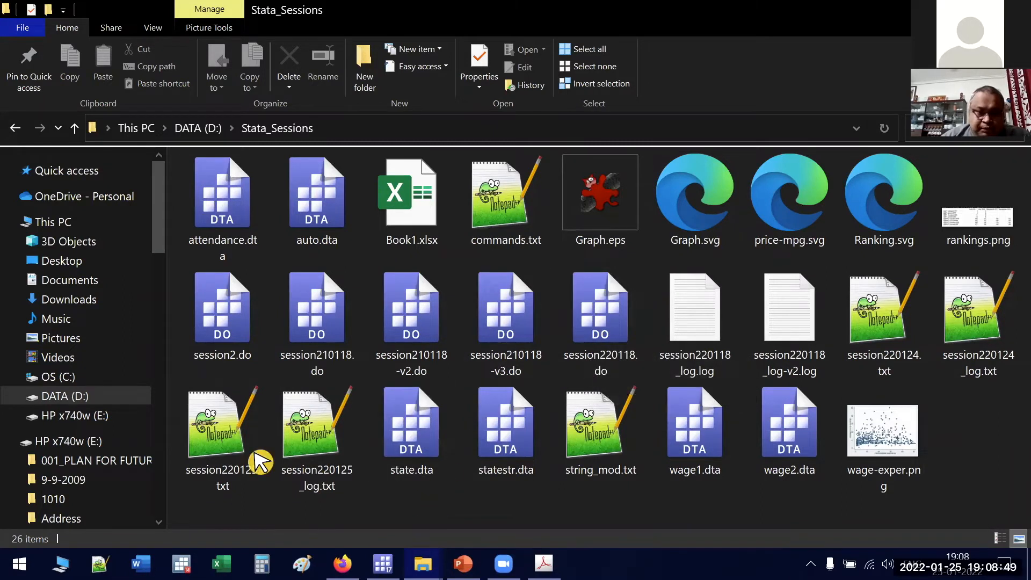
left_click(241, 460)
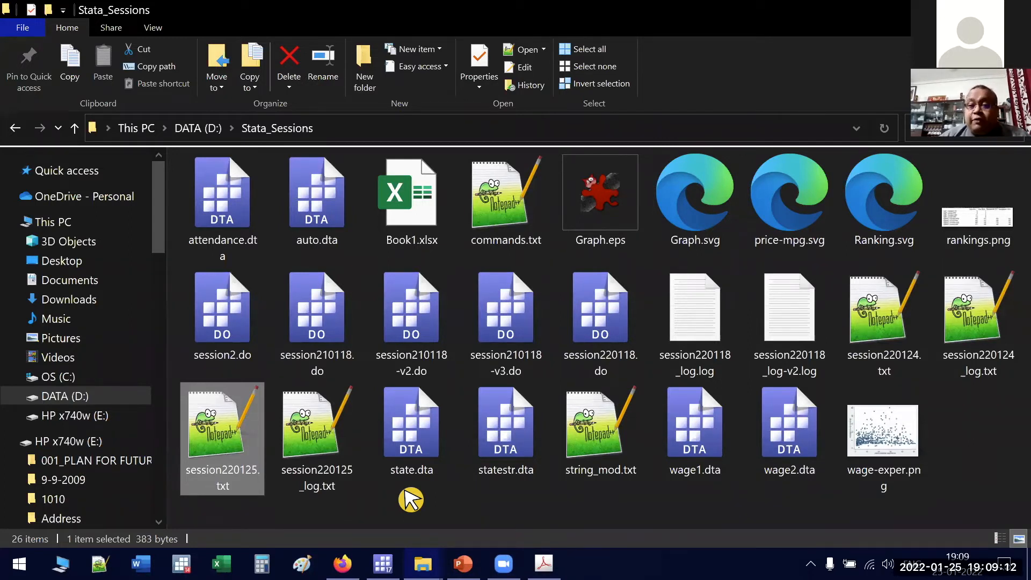
right_click(223, 443)
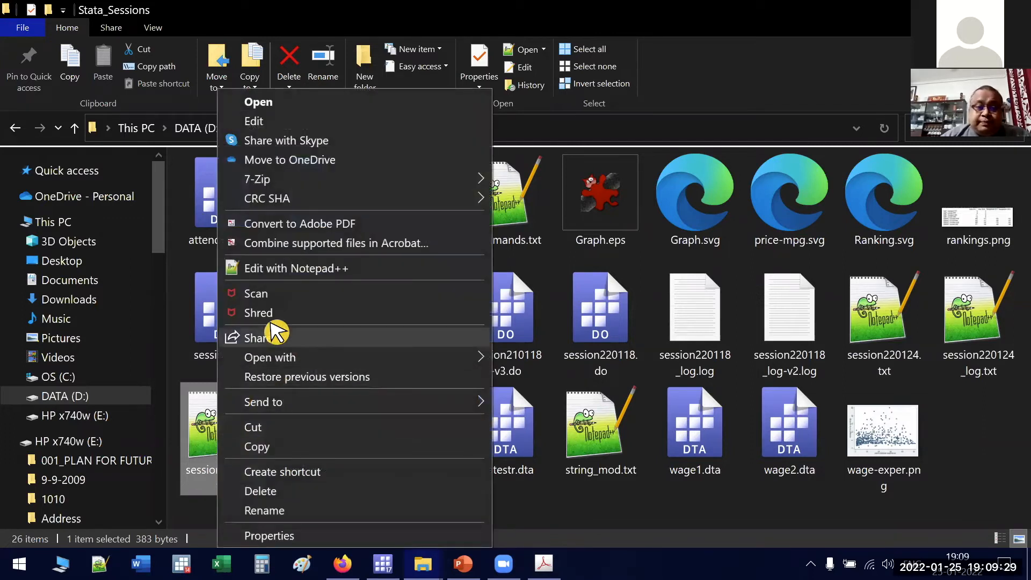
left_click(277, 269)
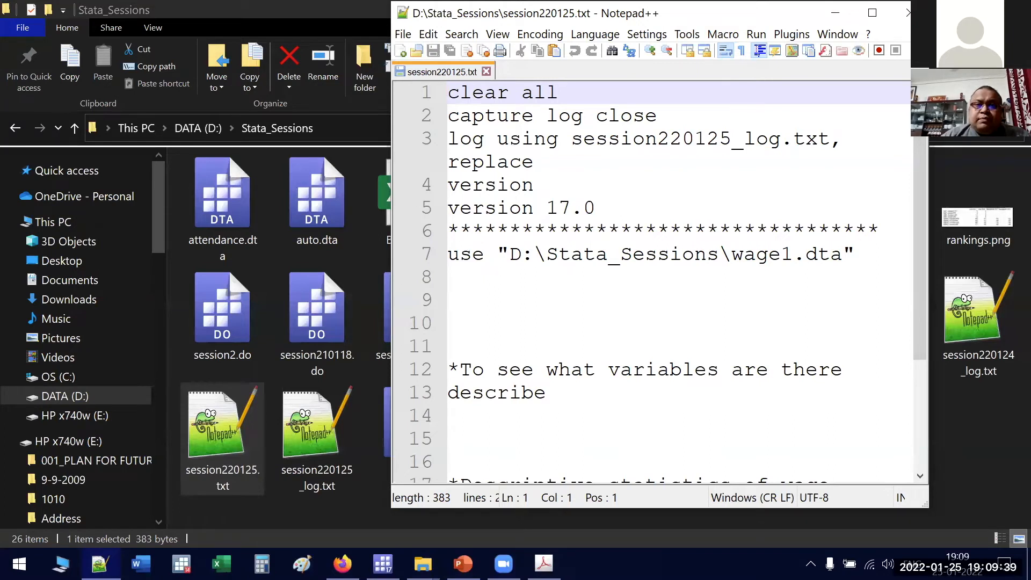
Bring the Notepad++ window with session220125.txt back to the front and maximize it
double_click(355, 9)
left_click(935, 348)
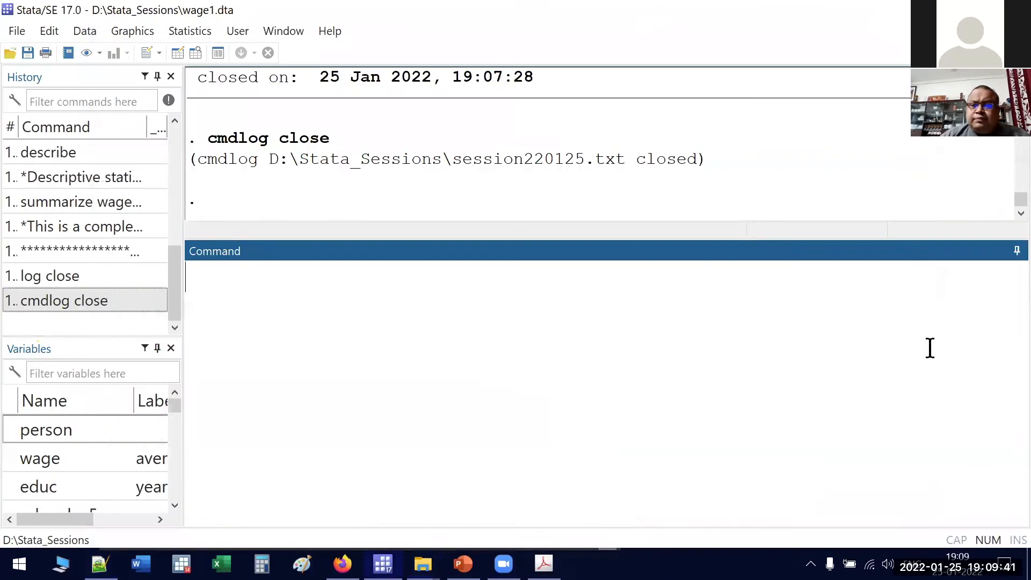
key("alt+Tab")
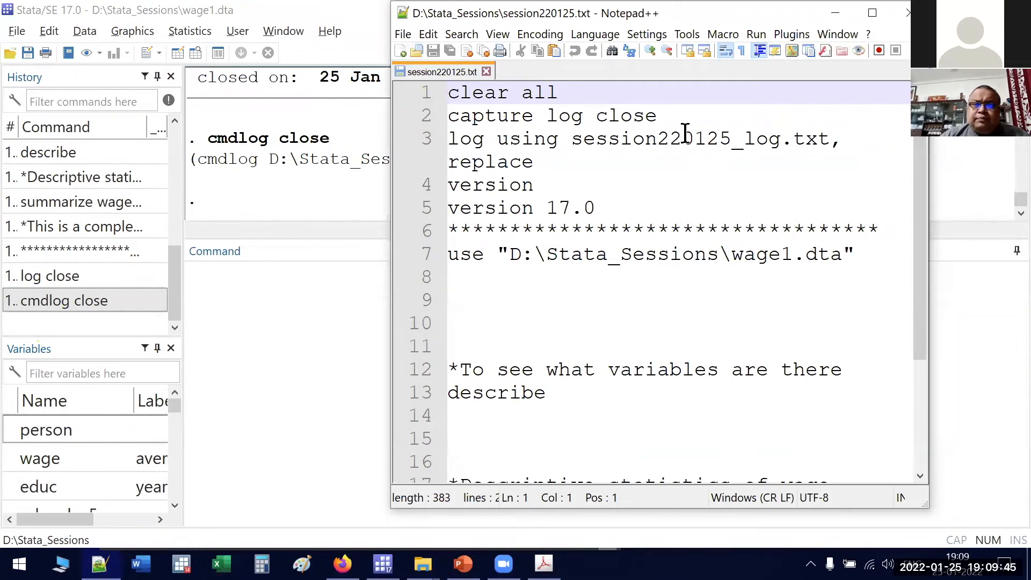
left_click(490, 69)
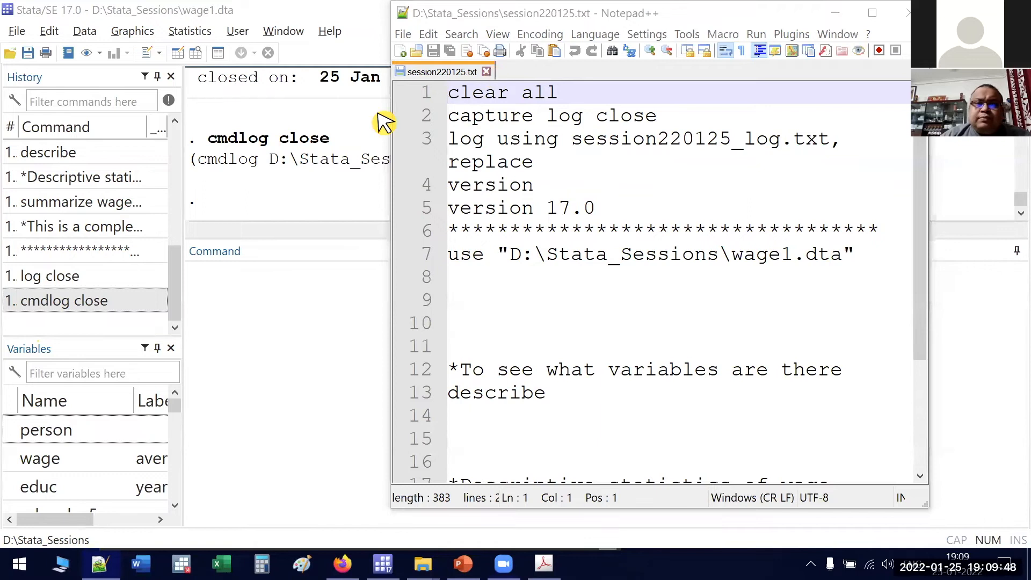
double_click(470, 14)
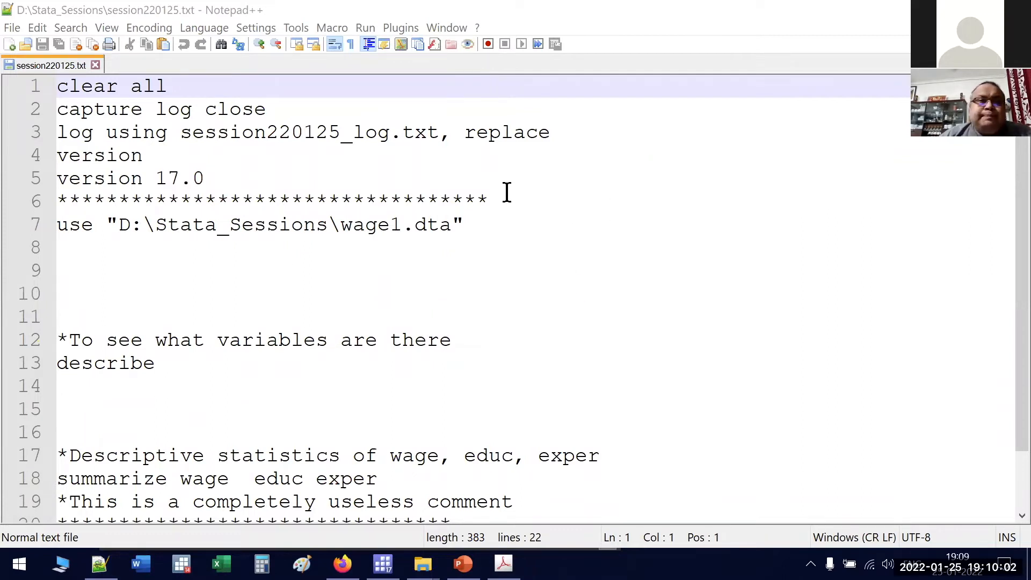
Review the setup commands from "clear all" to "version 17.0" and the blank lines below the use command by highlighting them
left_click(674, 220)
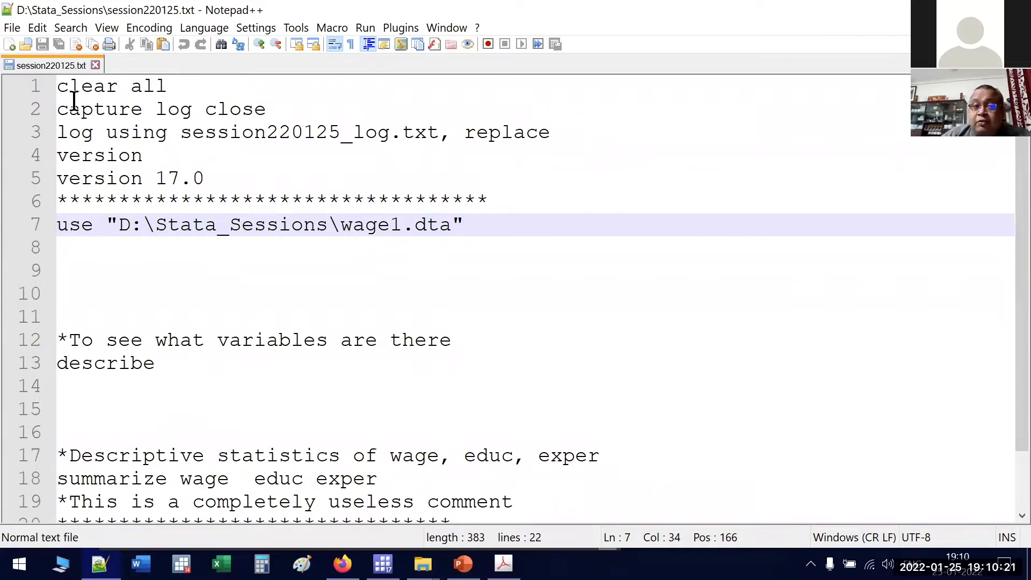
left_click_drag(69, 87, 168, 87)
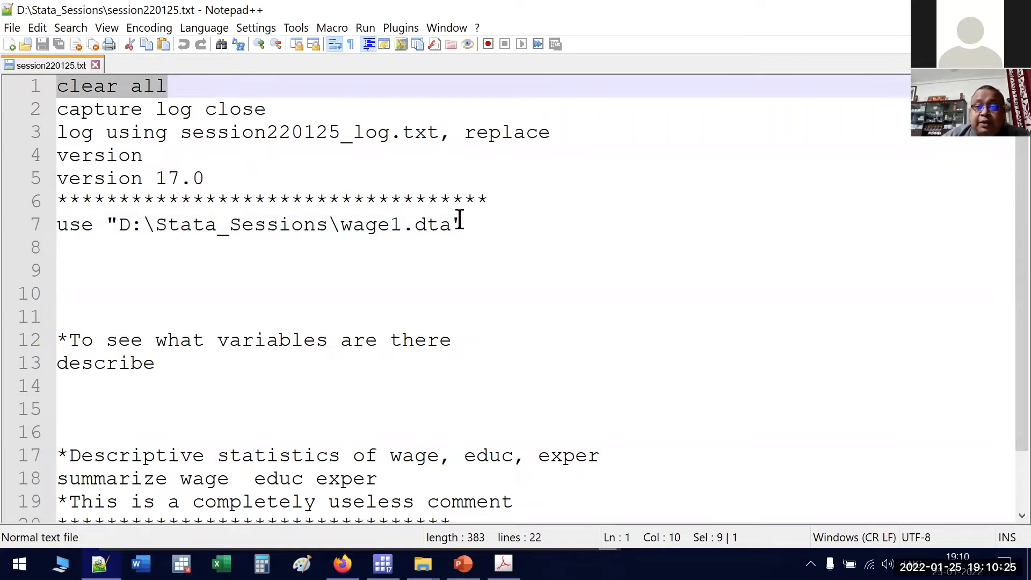
left_click_drag(214, 177, 58, 86)
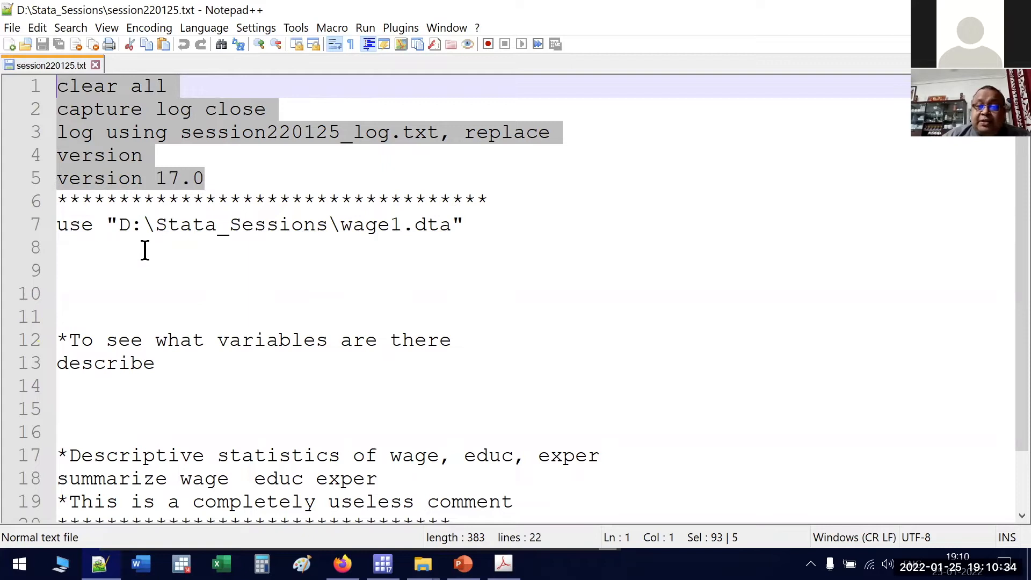
left_click_drag(145, 250, 152, 315)
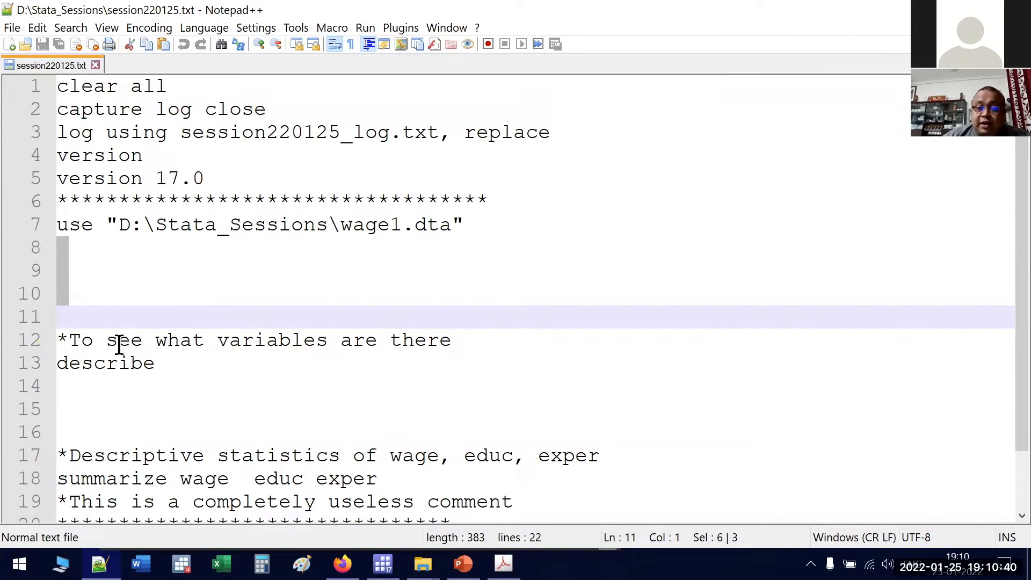
Add the clear option to the use command and remove its folder path so the line reads use "wage1.dta", clear
left_click(474, 226)
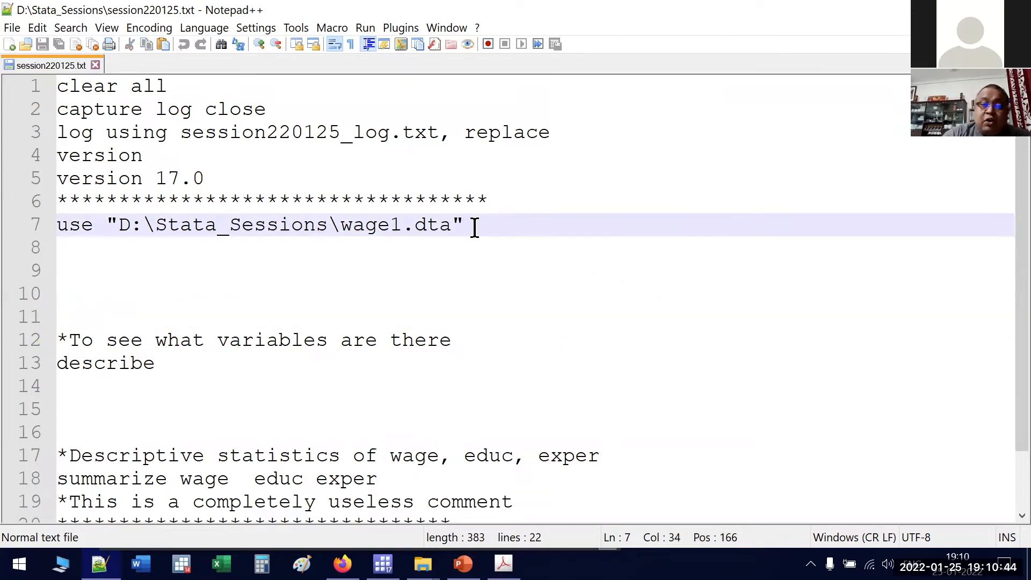
type(", re")
key("BackSpace")
key("BackSpace")
type("clear")
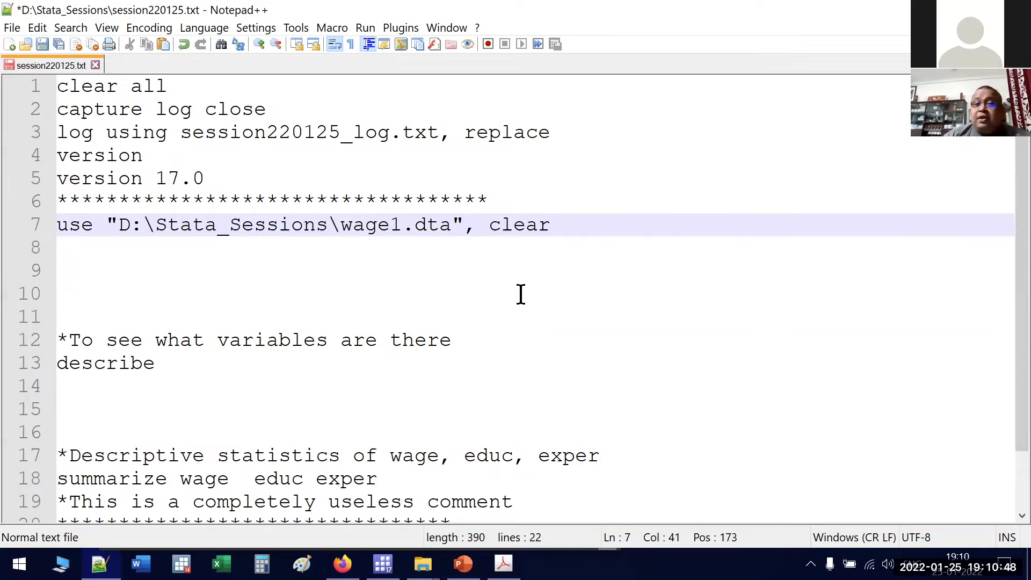
left_click(118, 225)
left_click_drag(118, 226, 340, 231)
key("Delete")
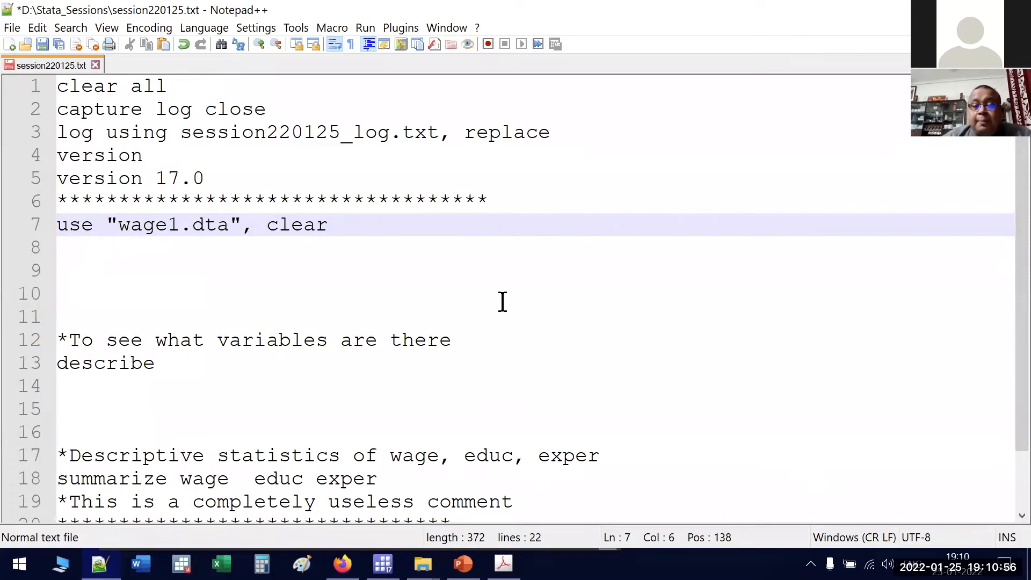
Insert two blank lines above the asterisk separator that precedes "log close"
scroll(502, 301, "down", 1)
scroll(502, 302, "up", 1)
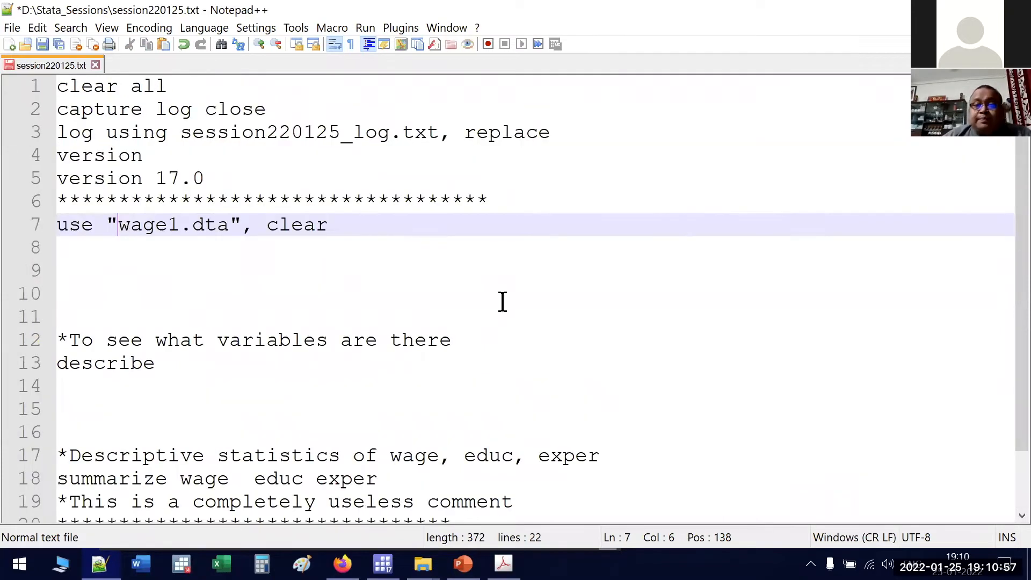
scroll(502, 302, "down", 1)
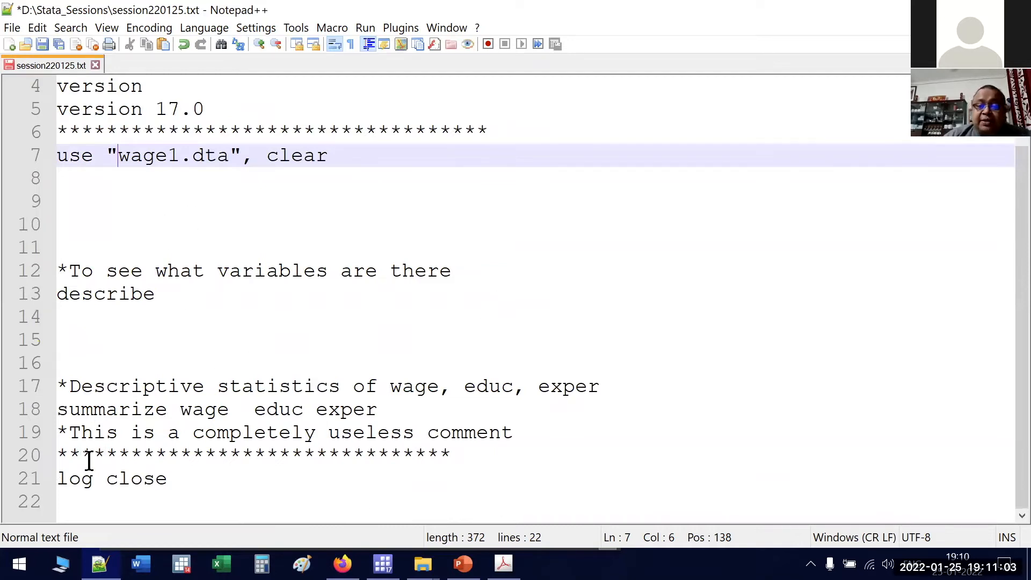
left_click(57, 454)
key("Return")
key("Return")
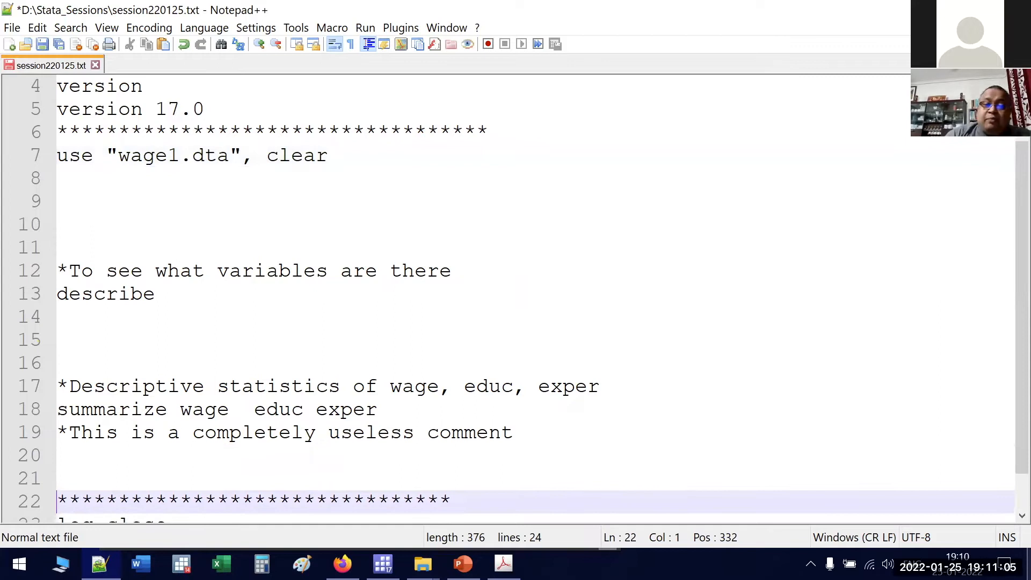
Insert two blank lines between the summarize command and the comment "*This is a completely useless comment"
scroll(862, 387, "down", 1)
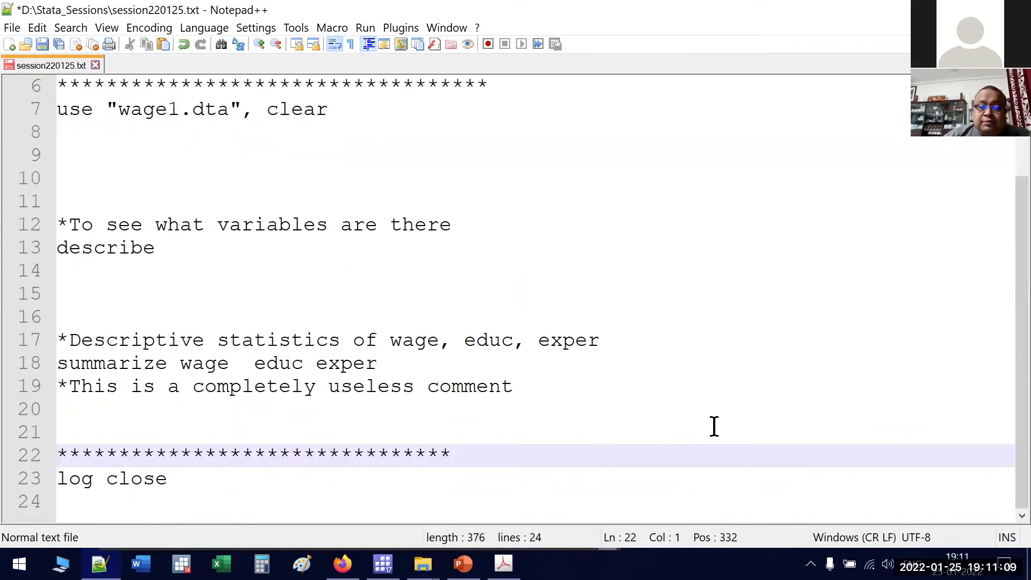
left_click(58, 385)
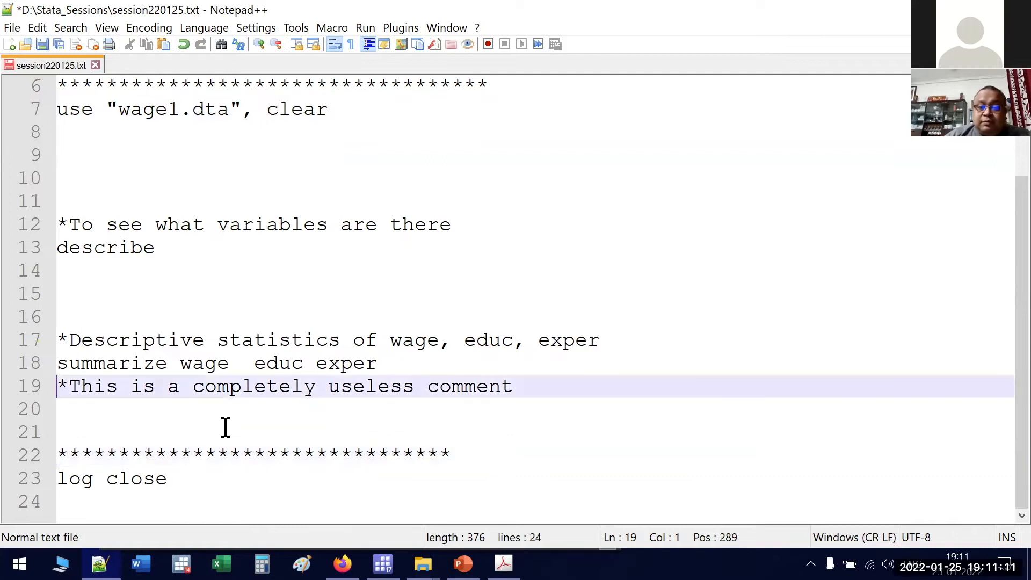
key("Return")
key("Return")
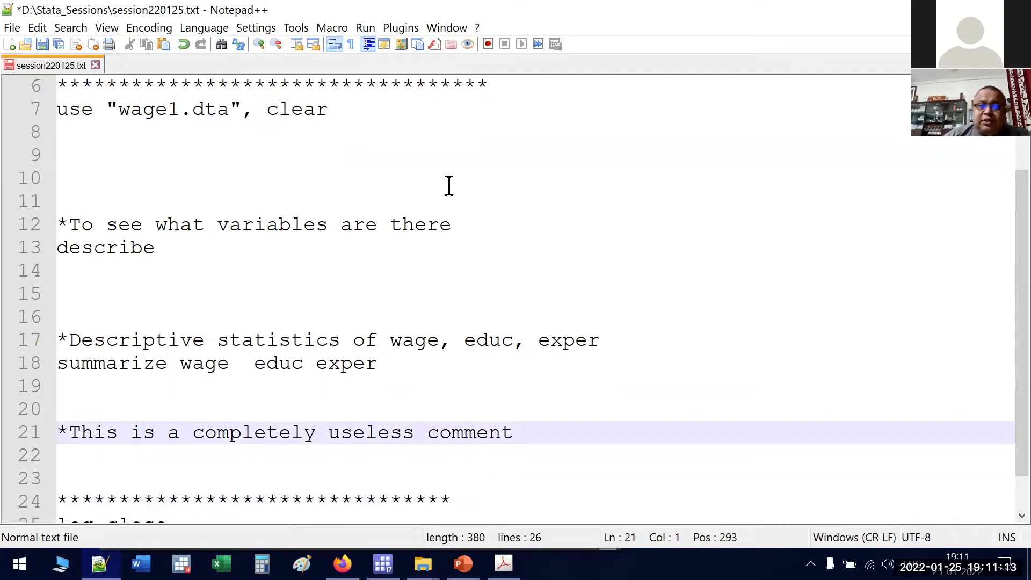
Save the edited command log session220125.txt
left_click(42, 44)
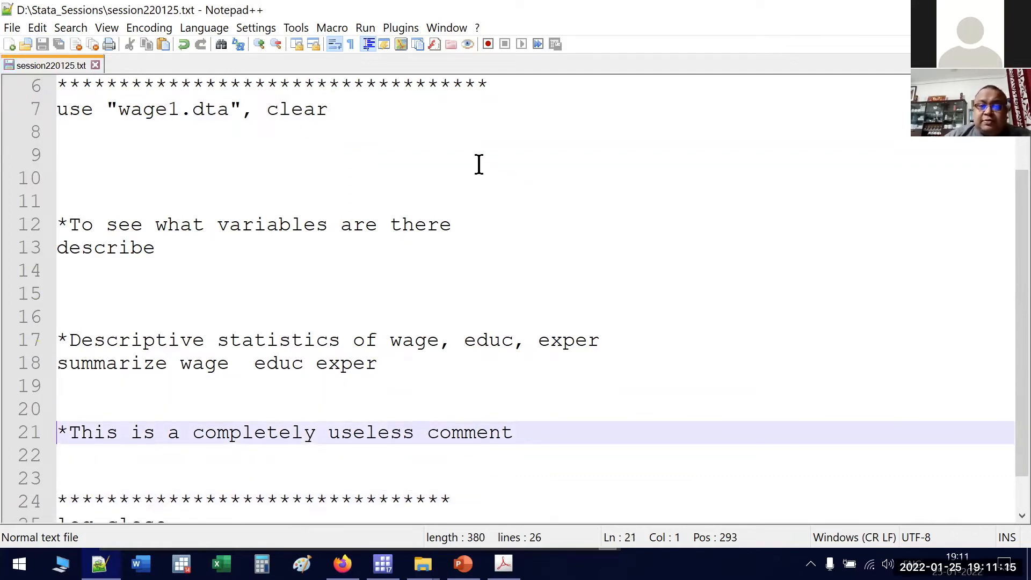
Review the saved command log from the setup commands through describe and summarize to the closing log close line
scroll(485, 200, "down", 1)
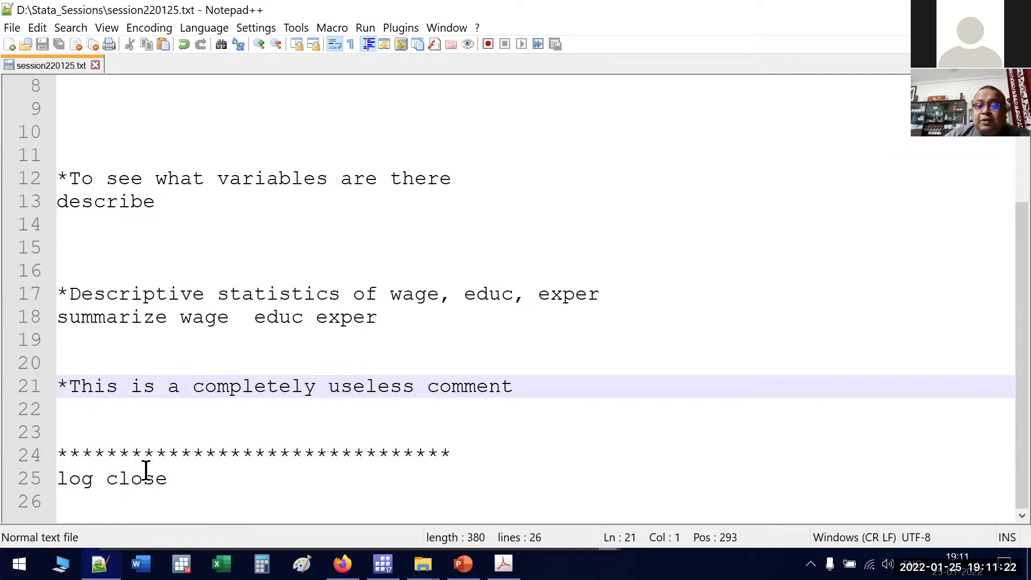
scroll(206, 478, "up", 3)
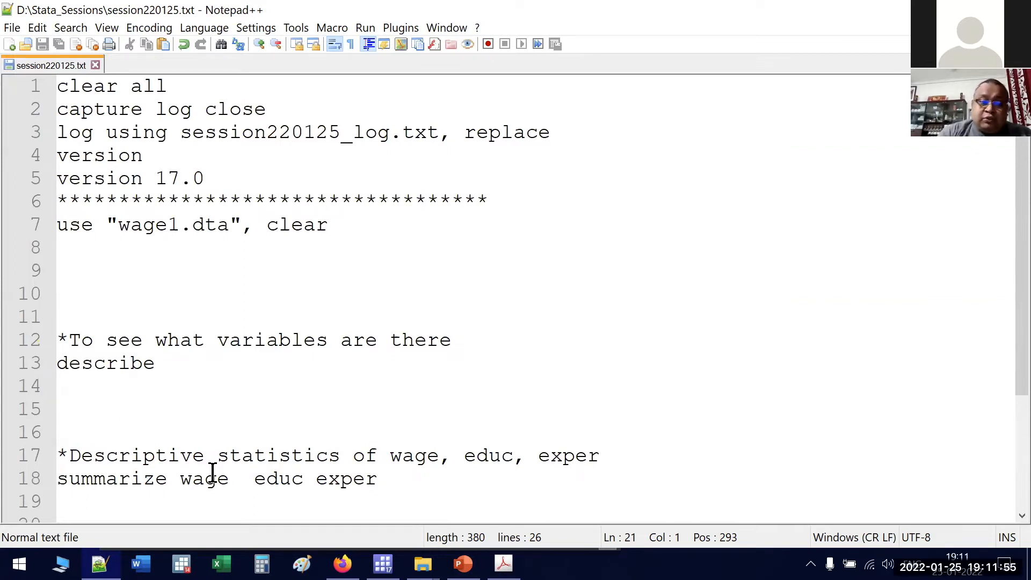
scroll(212, 473, "down", 2)
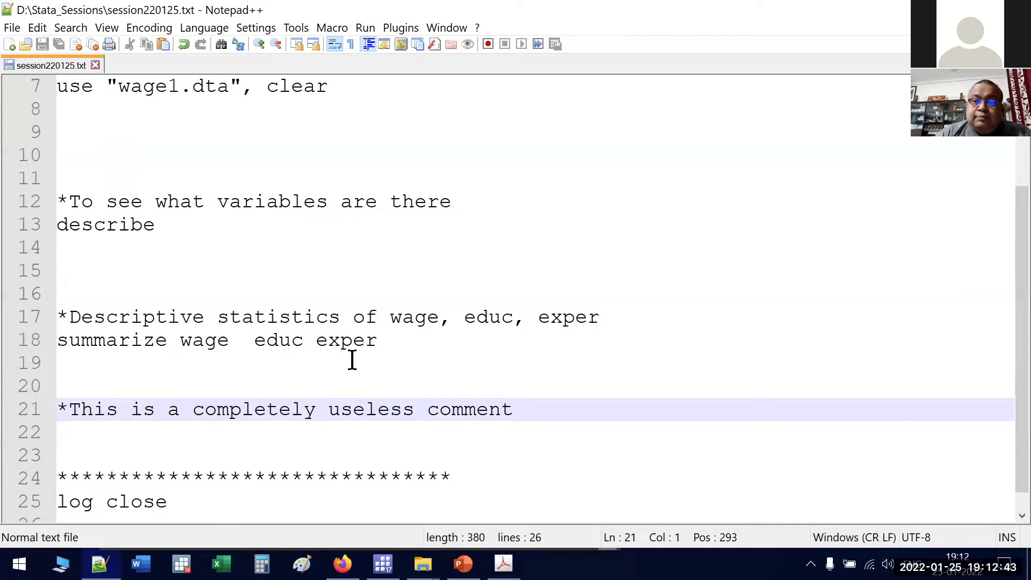
left_click(1022, 515)
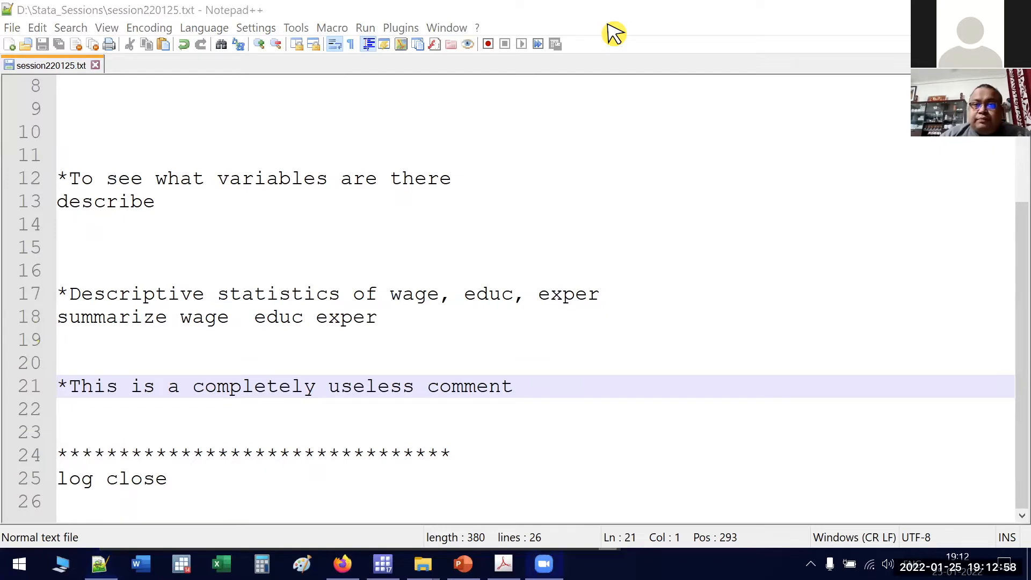
left_click(717, 203)
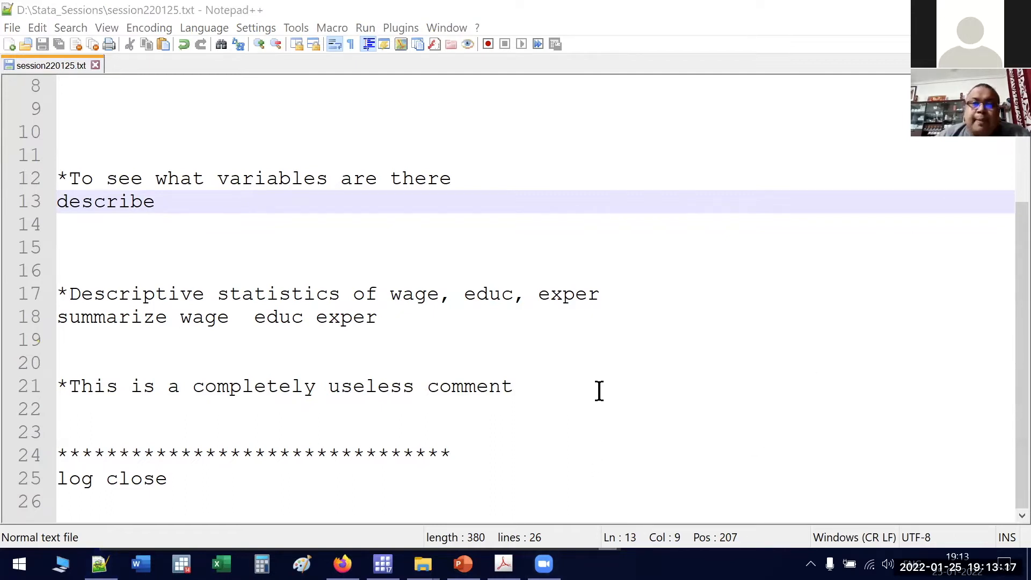
left_click(589, 188)
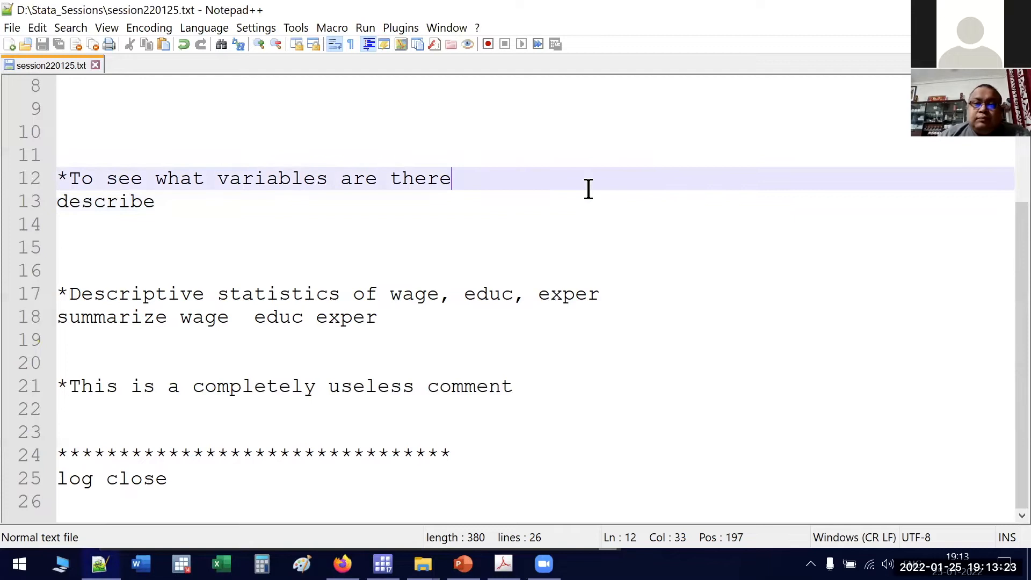
scroll(588, 188, "up", 3)
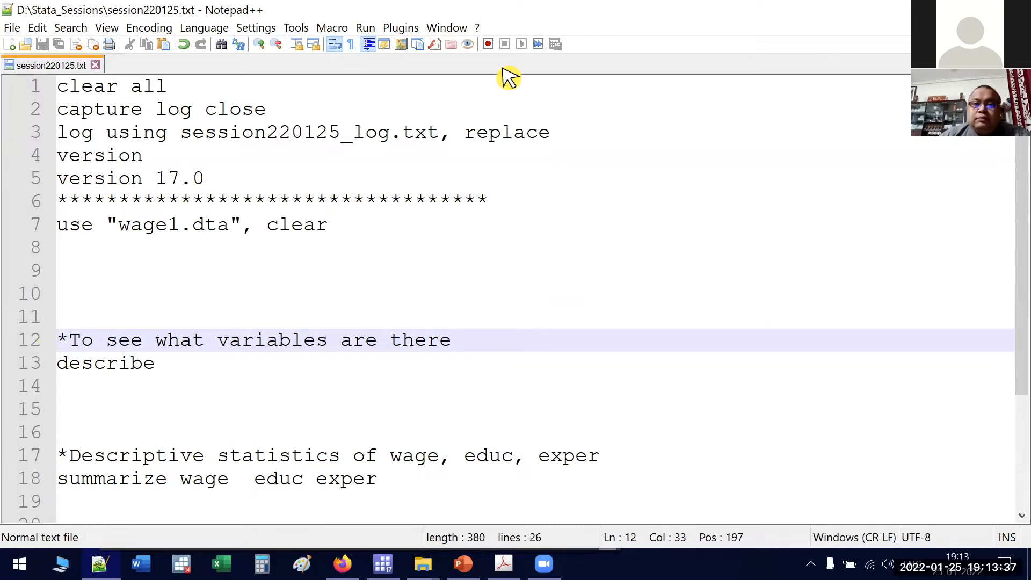
key("Up")
key("Up")
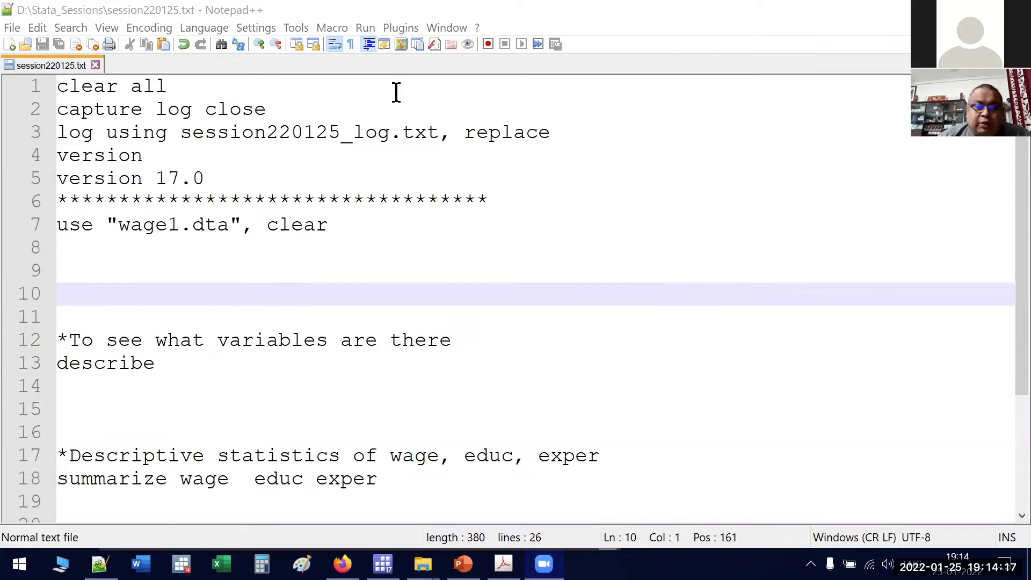
left_click(216, 408)
scroll(223, 398, "down", 2)
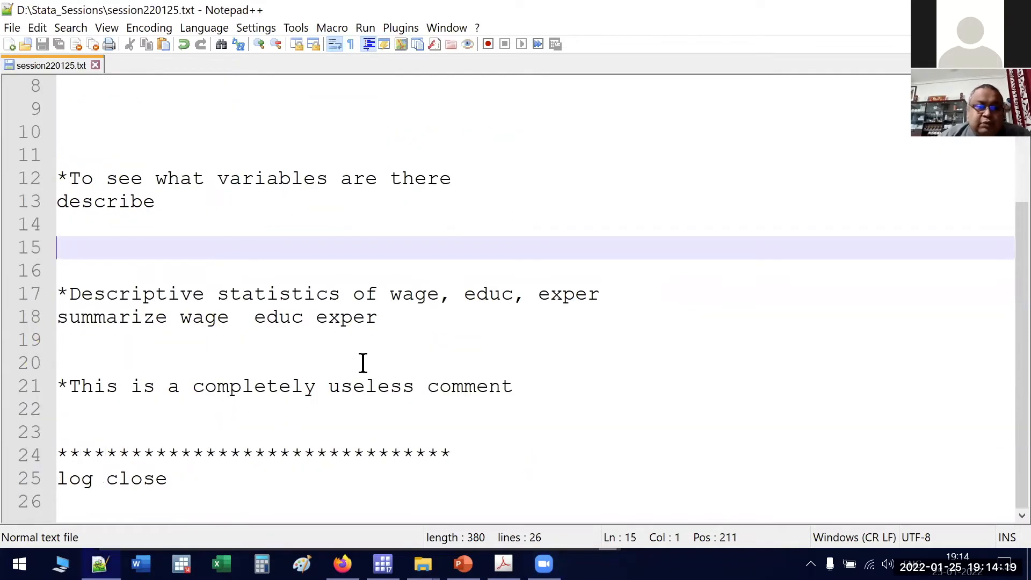
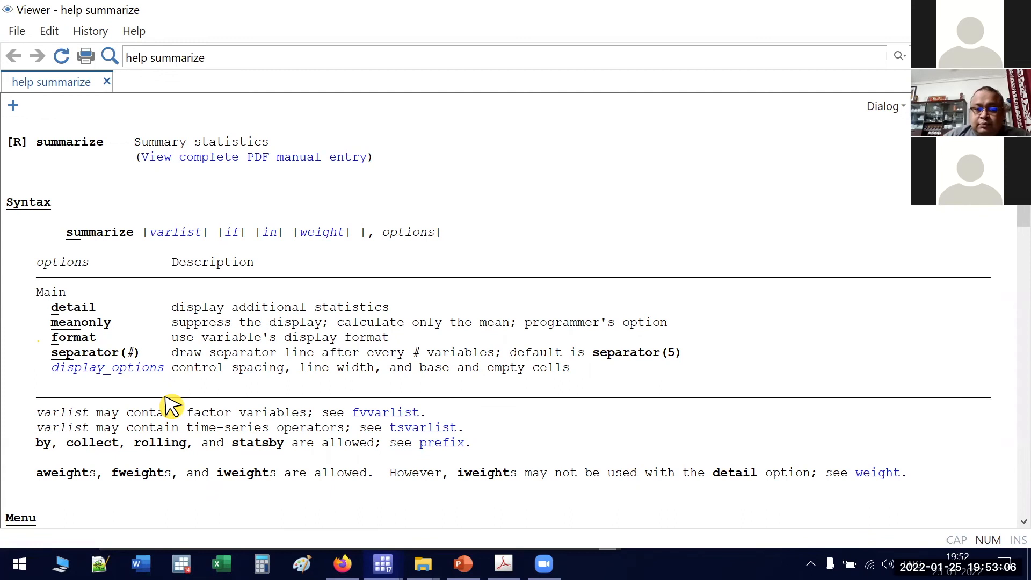
Look through the summarize help page in Stata, from its menu path and description to its options and examples
scroll(219, 317, "down", 9)
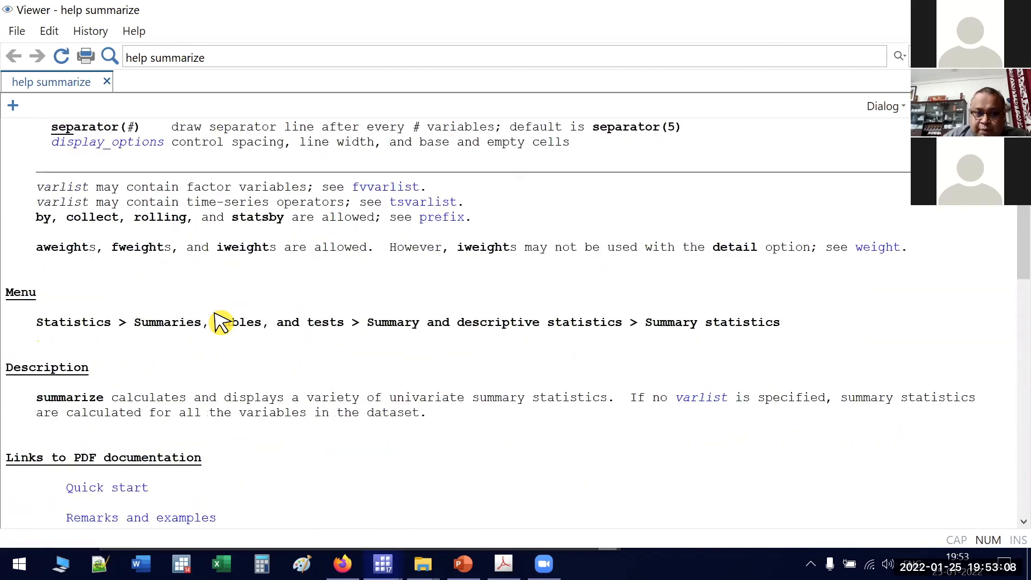
scroll(220, 322, "down", 8)
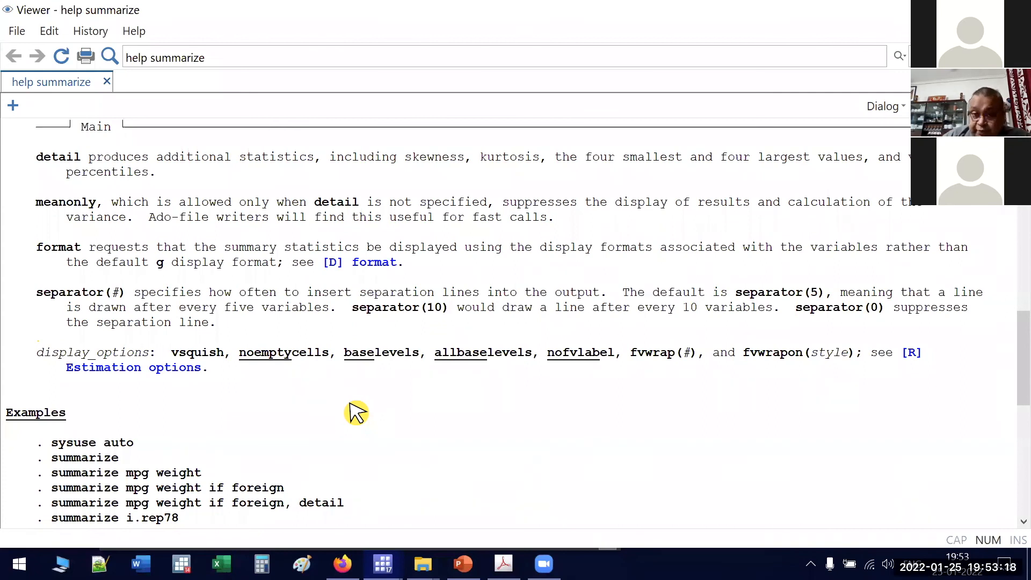
scroll(356, 413, "up", 5)
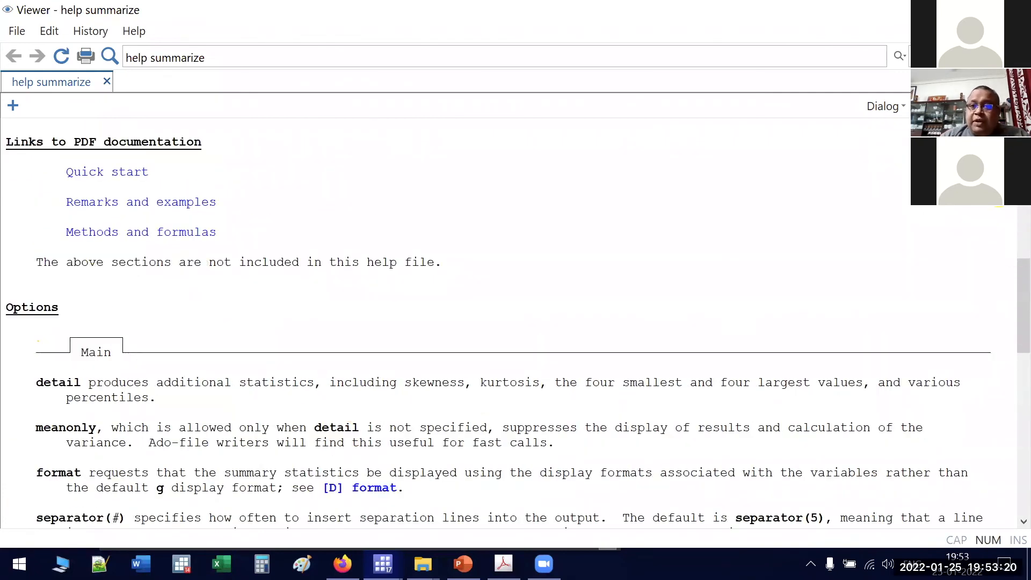
Return to Stata's main window and open the help page for the describe command with help describe
left_click(938, 10)
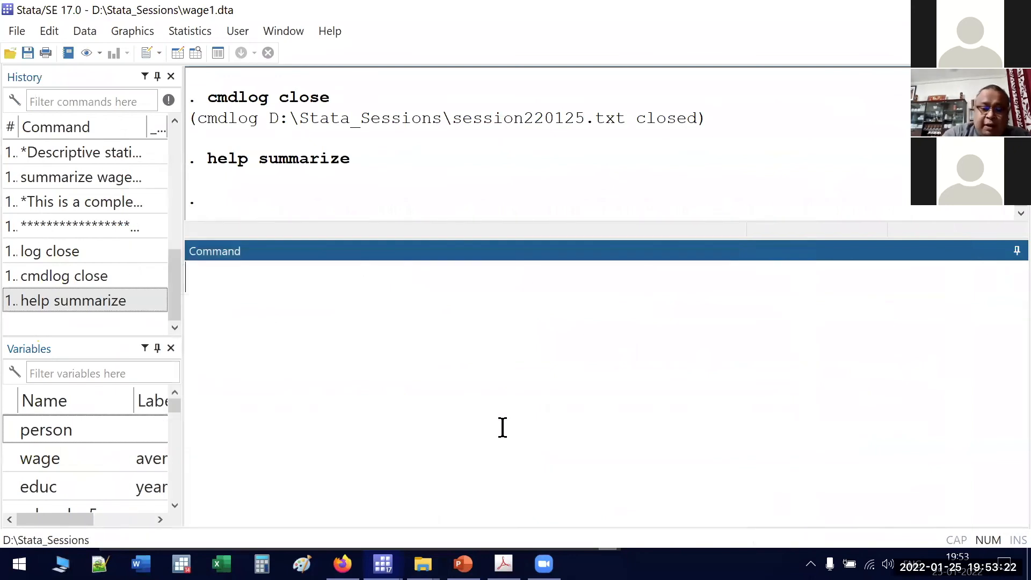
type("help")
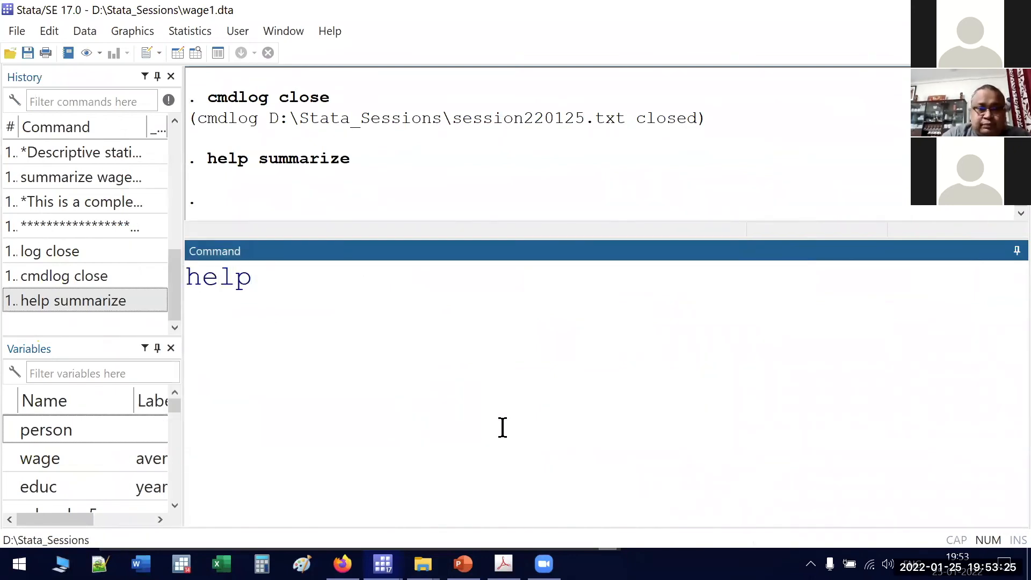
type(" describe")
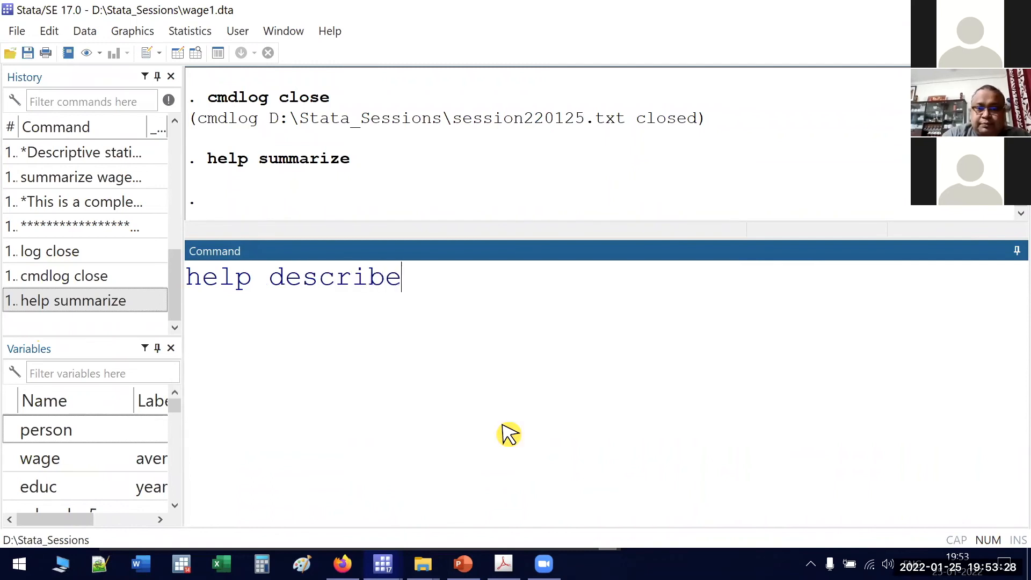
key("Return")
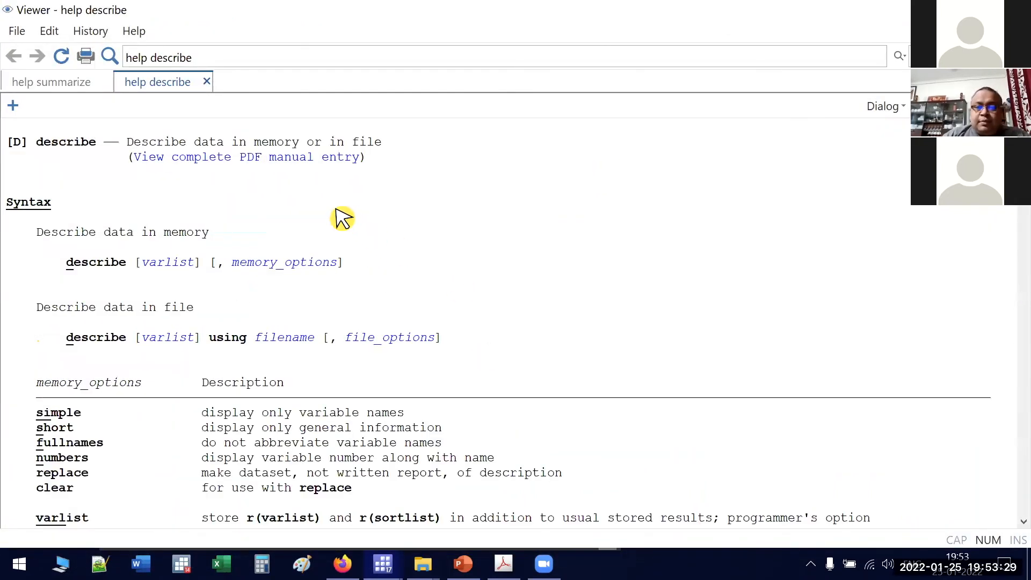
Examine the describe syntax for data in memory and in file, highlighting the in-memory syntax line and the memory_options table
scroll(185, 215, "down", 1)
left_click_drag(63, 223, 345, 237)
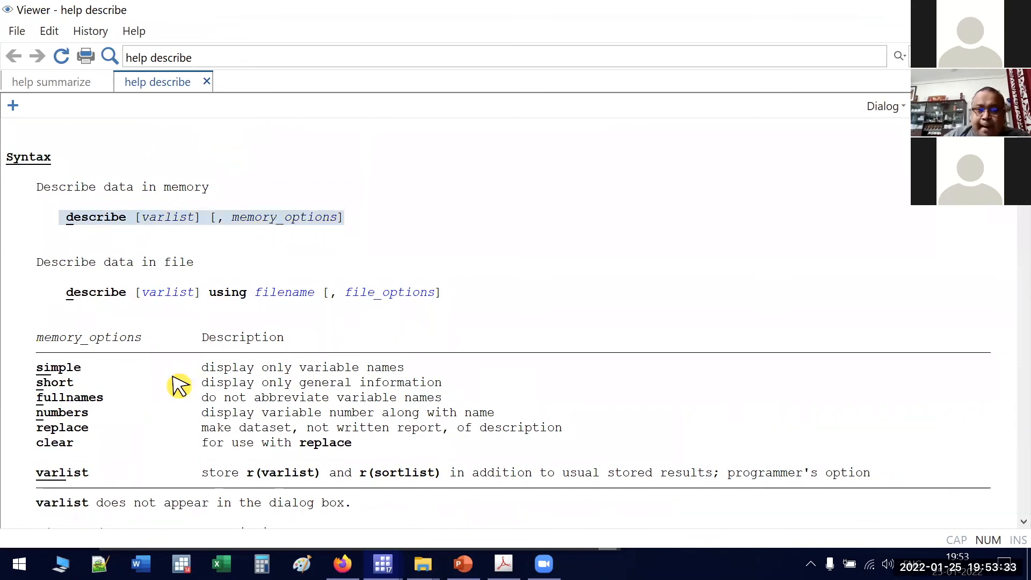
left_click(140, 376)
scroll(139, 370, "down", 1)
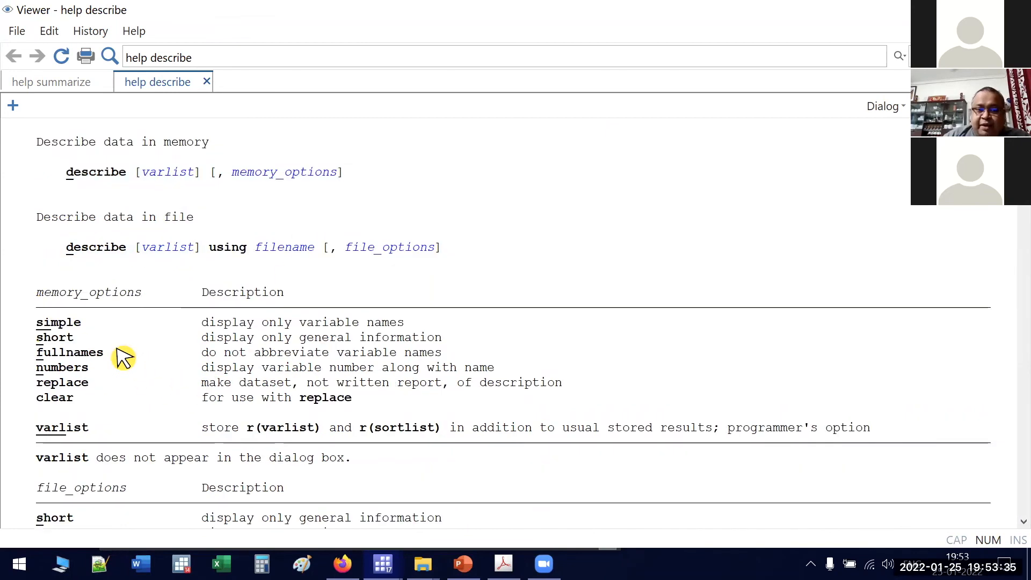
left_click_drag(52, 248, 64, 249)
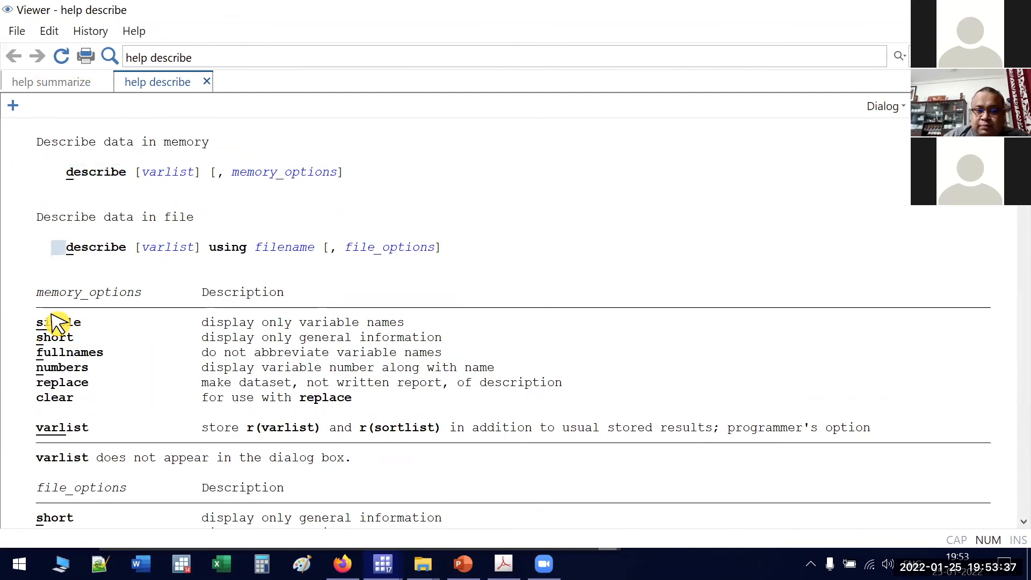
left_click_drag(51, 322, 102, 459)
scroll(316, 414, "down", 3)
scroll(316, 413, "down", 3)
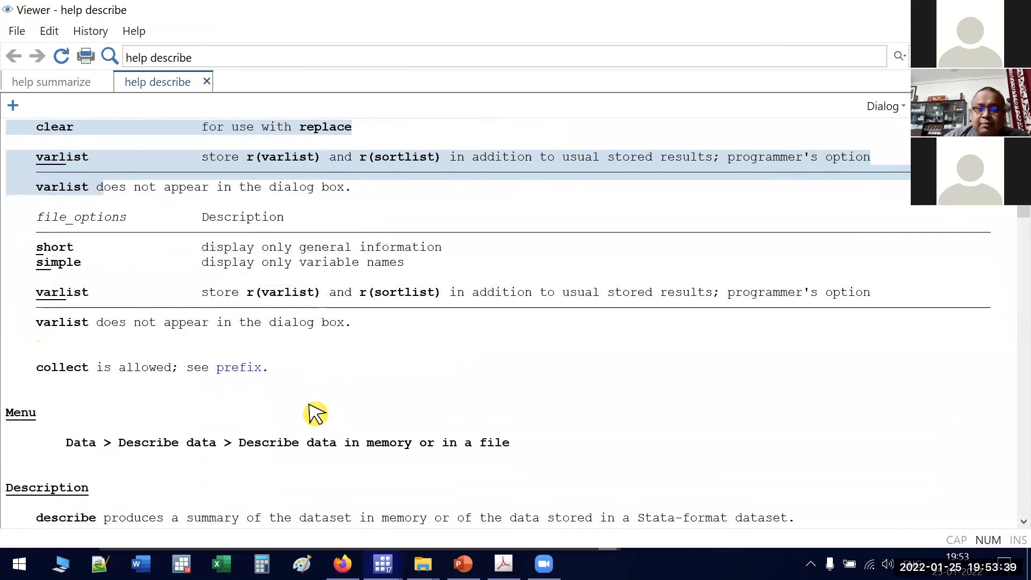
Read through the describe help page's option explanations, remarks, examples and stored results, and return to its beginning
scroll(315, 414, "down", 2)
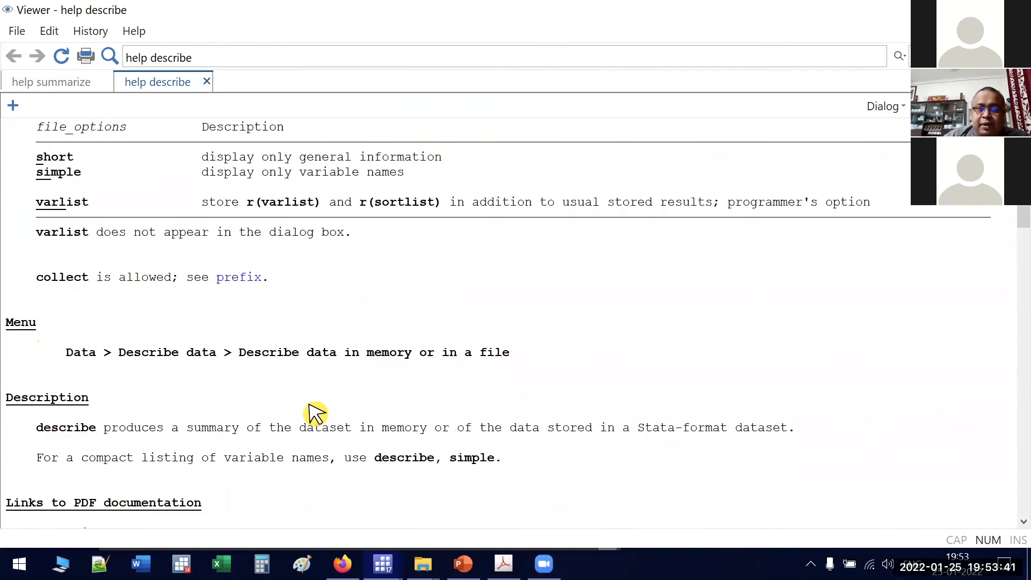
scroll(311, 406, "down", 6)
scroll(305, 396, "down", 7)
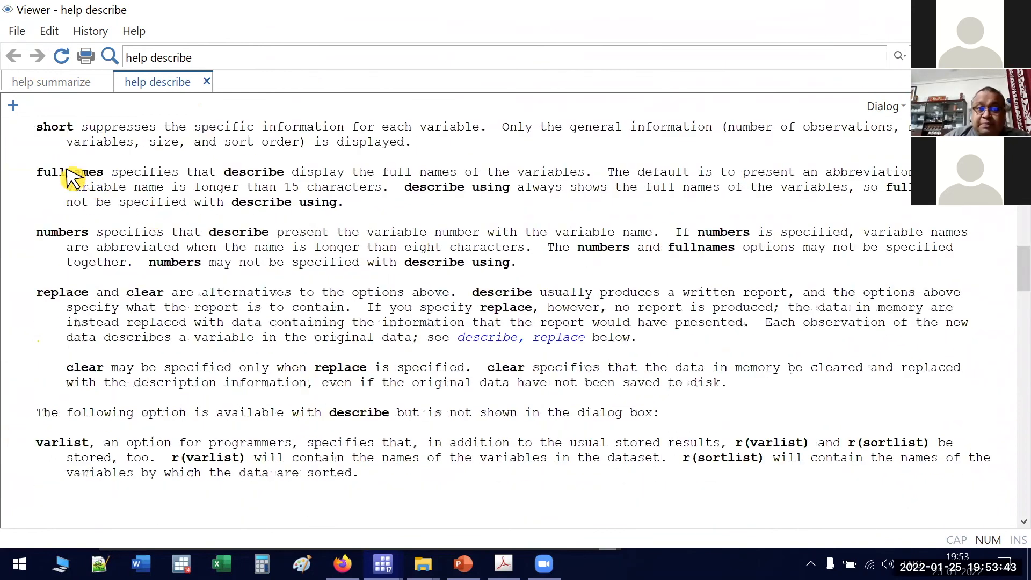
left_click(422, 460, "shift")
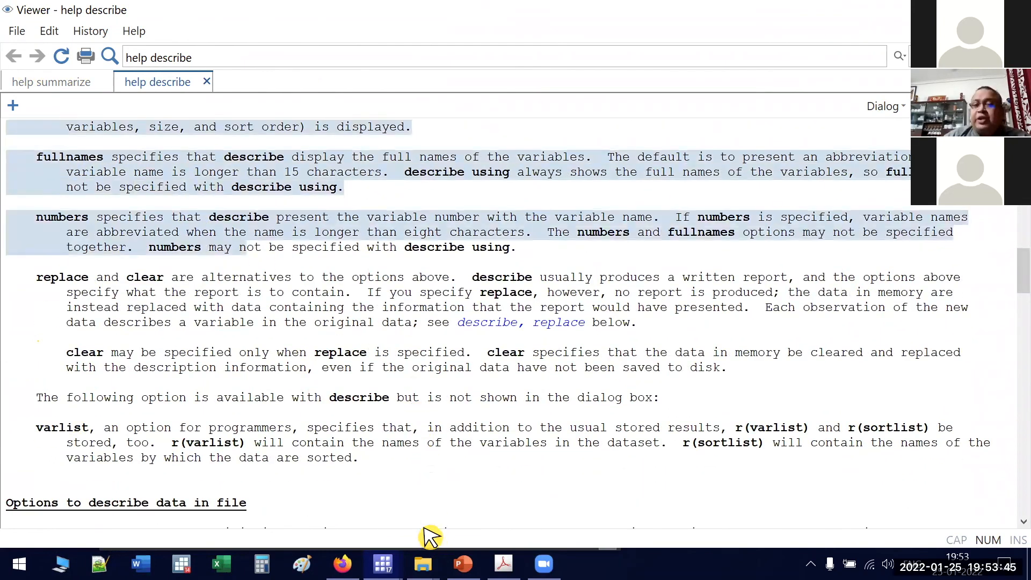
scroll(412, 505, "down", 19)
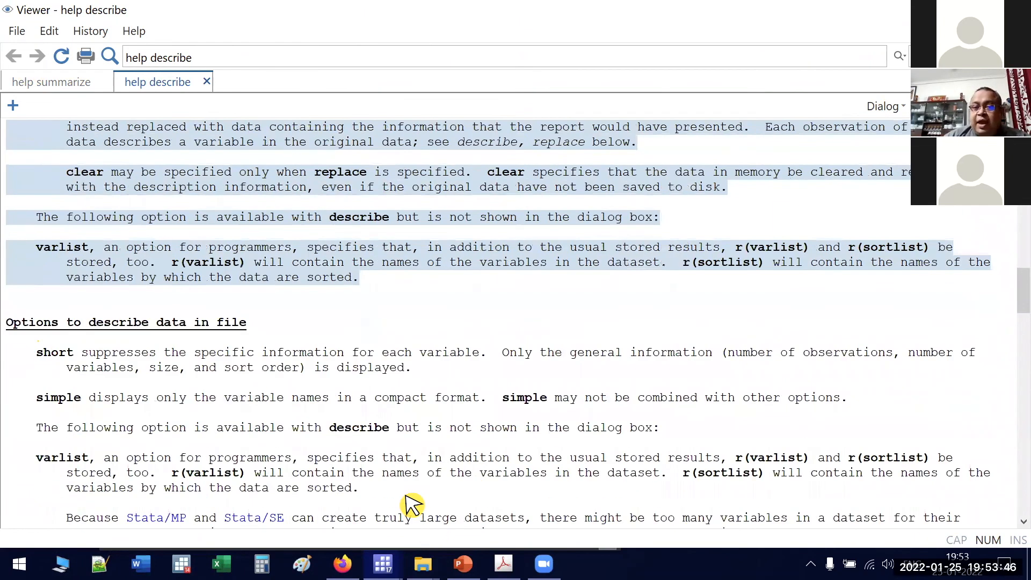
scroll(304, 341, "down", 19)
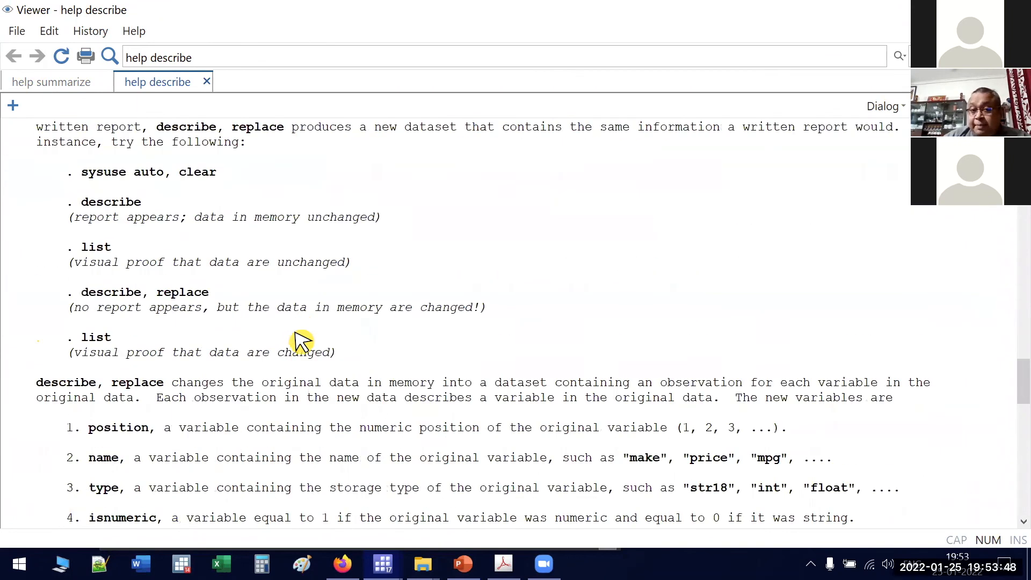
scroll(310, 376, "down", 10)
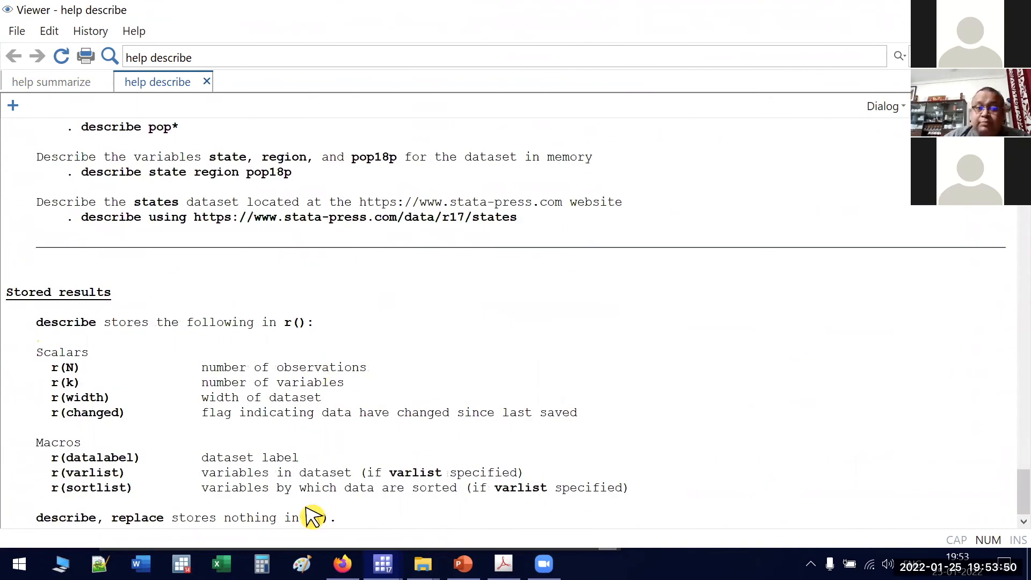
scroll(409, 409, "up", 5)
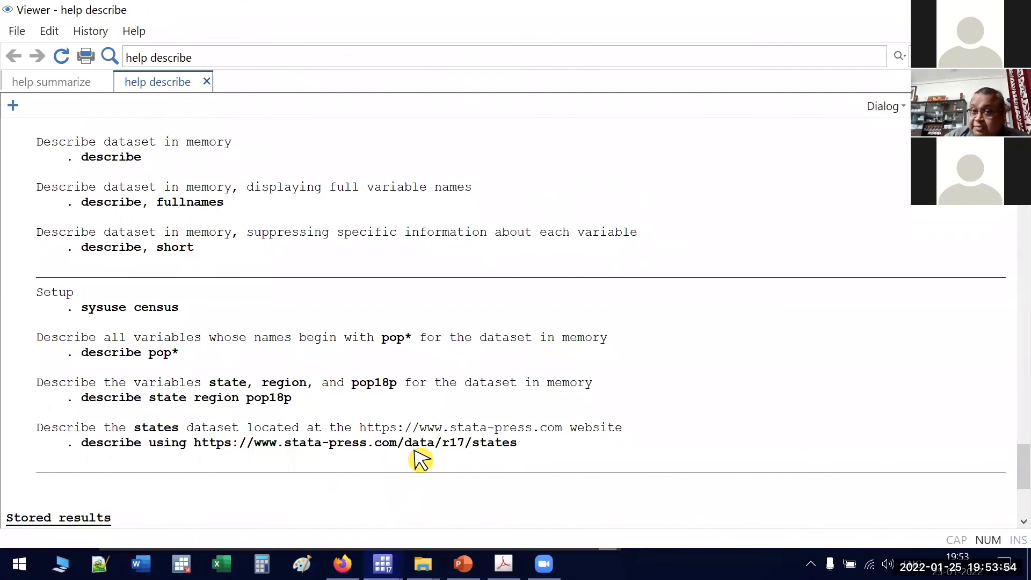
scroll(421, 461, "up", 20)
scroll(259, 259, "up", 20)
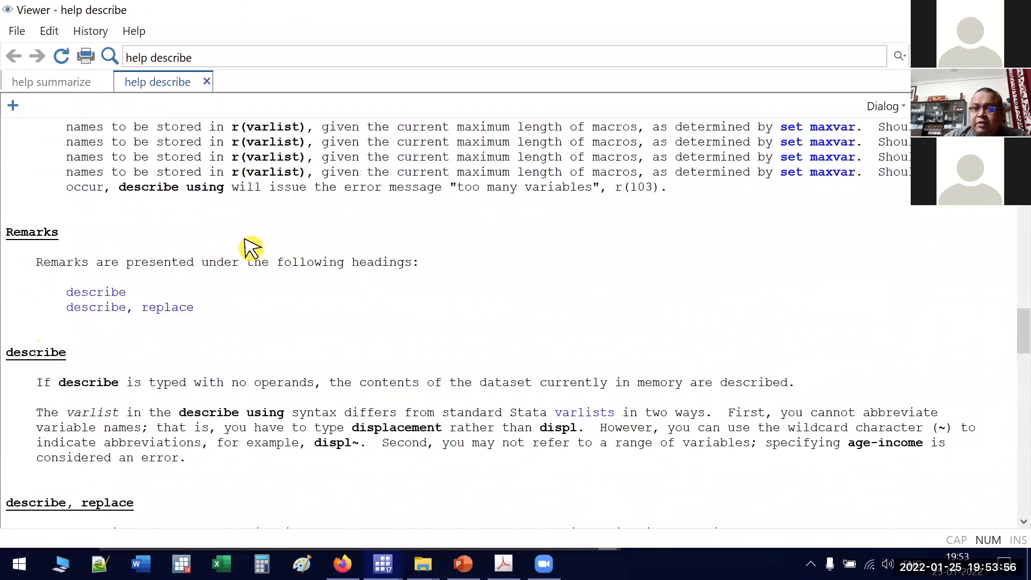
scroll(387, 301, "up", 5)
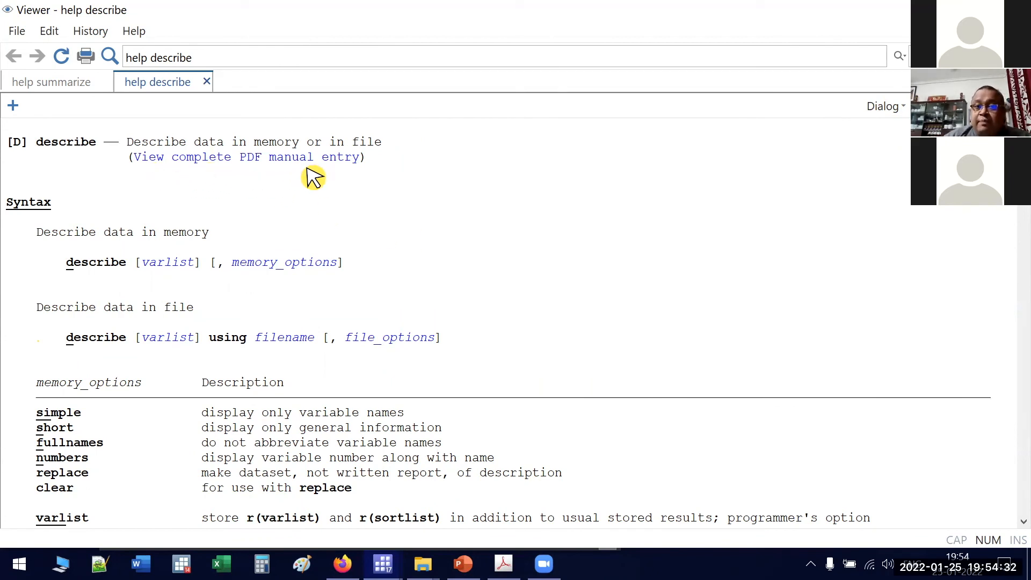
Open the complete PDF manual entry for describe and look through its title, quick start, menu and option tables
left_click(279, 159)
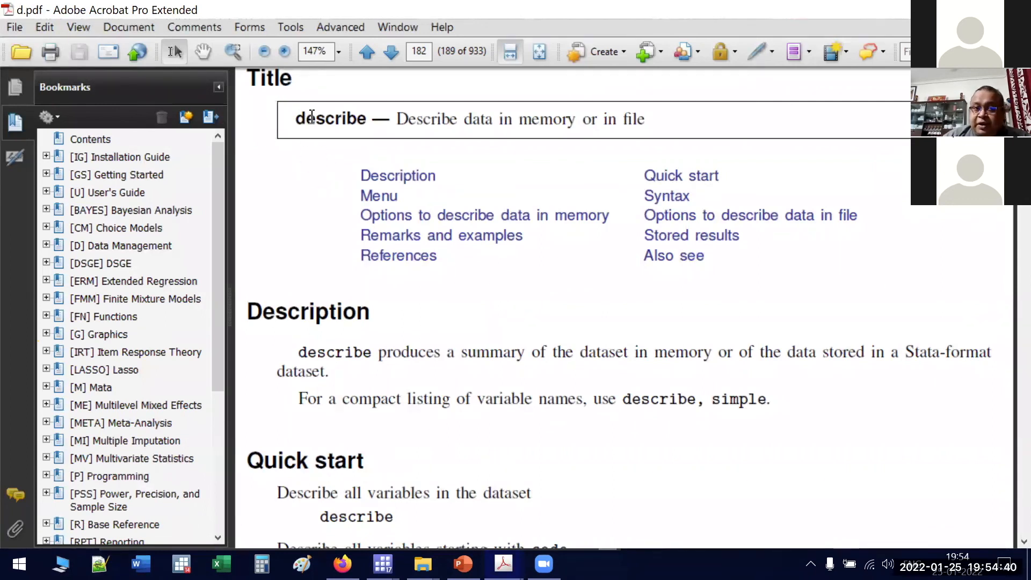
left_click_drag(295, 119, 373, 121)
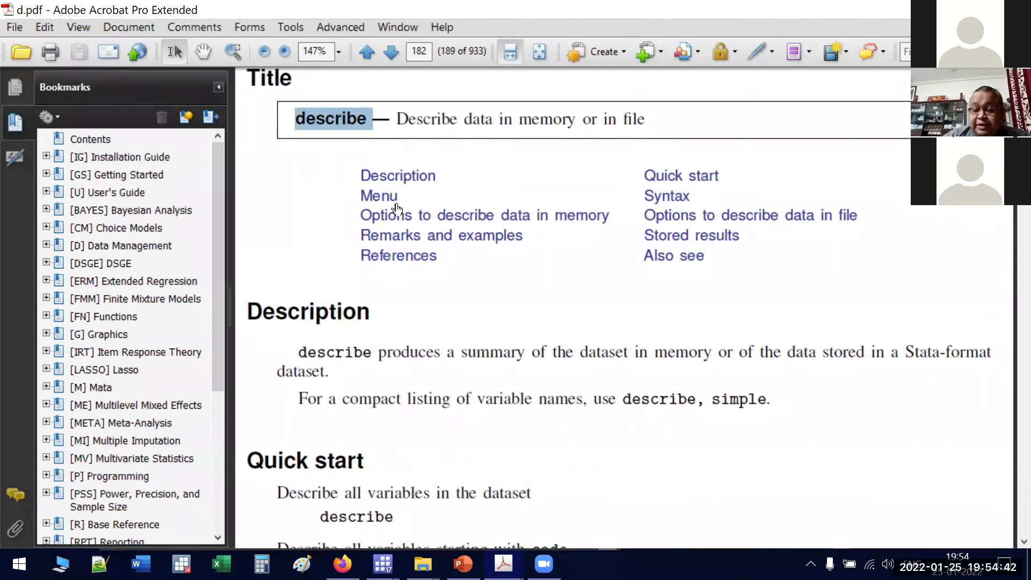
scroll(451, 218, "down", 4)
scroll(480, 232, "down", 15)
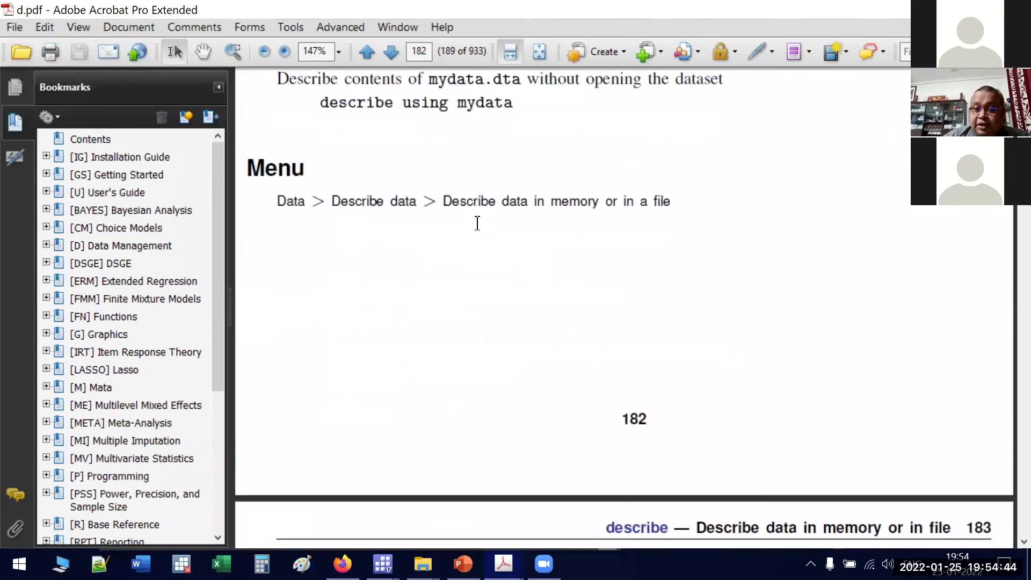
scroll(477, 222, "down", 2)
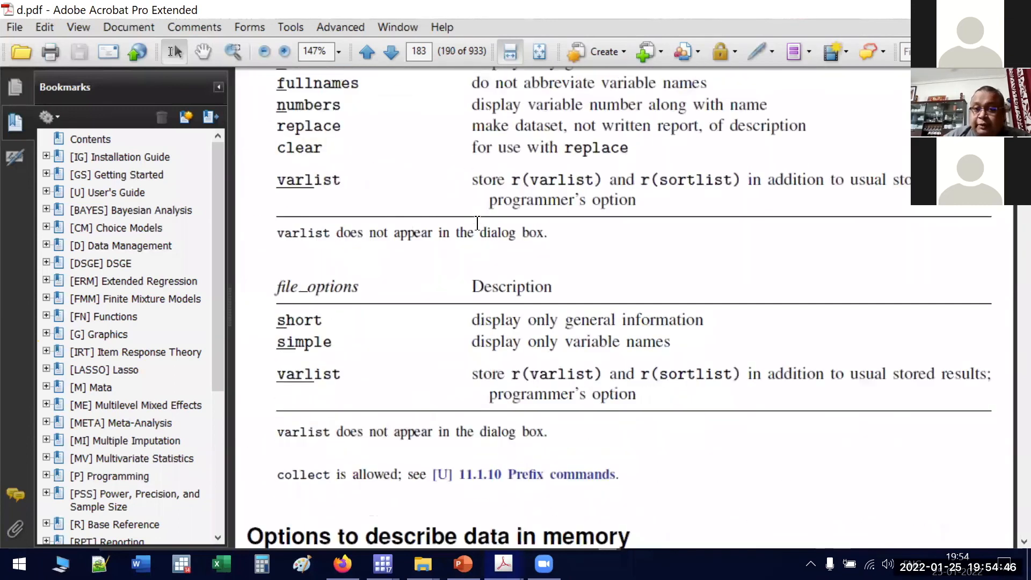
Read on through the describe manual entry, covering the option explanations, remarks, Examples 1 to 3 and the technical note
scroll(477, 223, "down", 12)
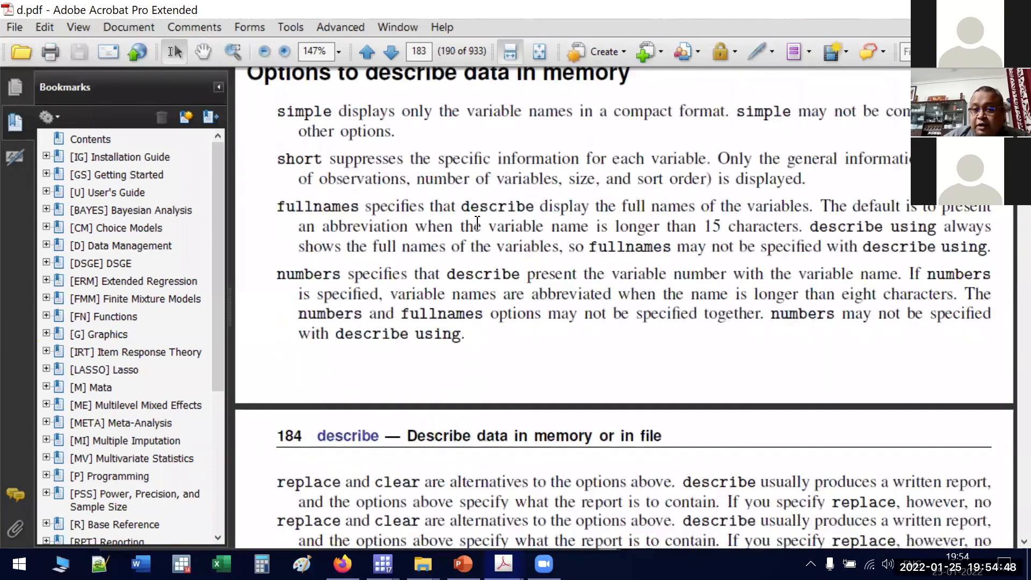
scroll(477, 222, "down", 20)
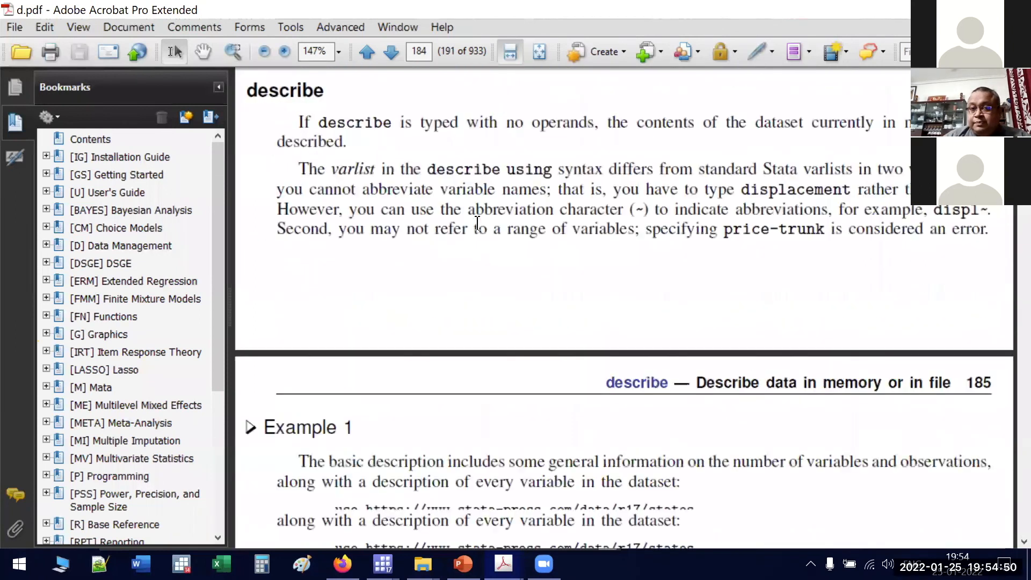
scroll(477, 222, "down", 12)
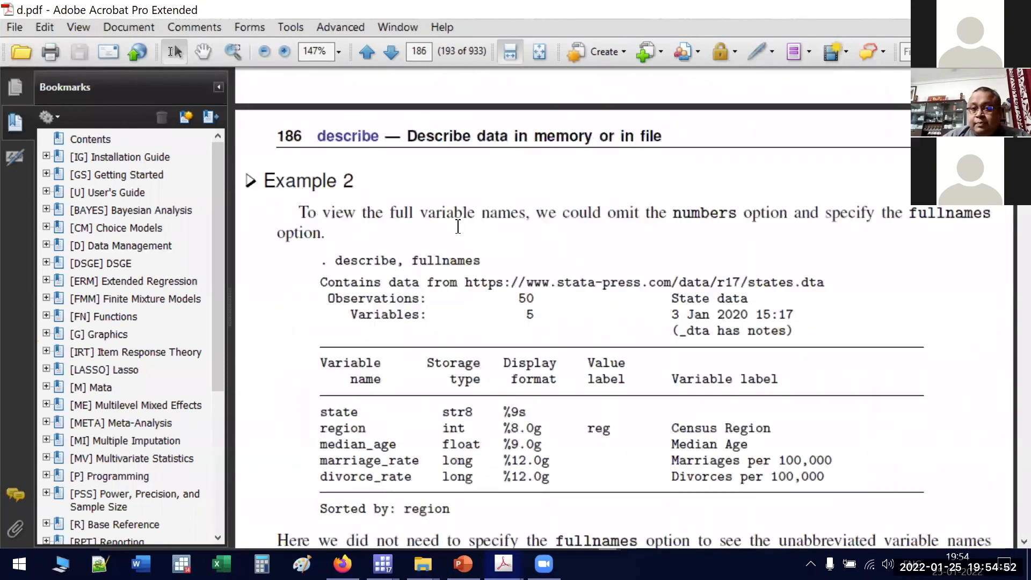
scroll(583, 338, "down", 8)
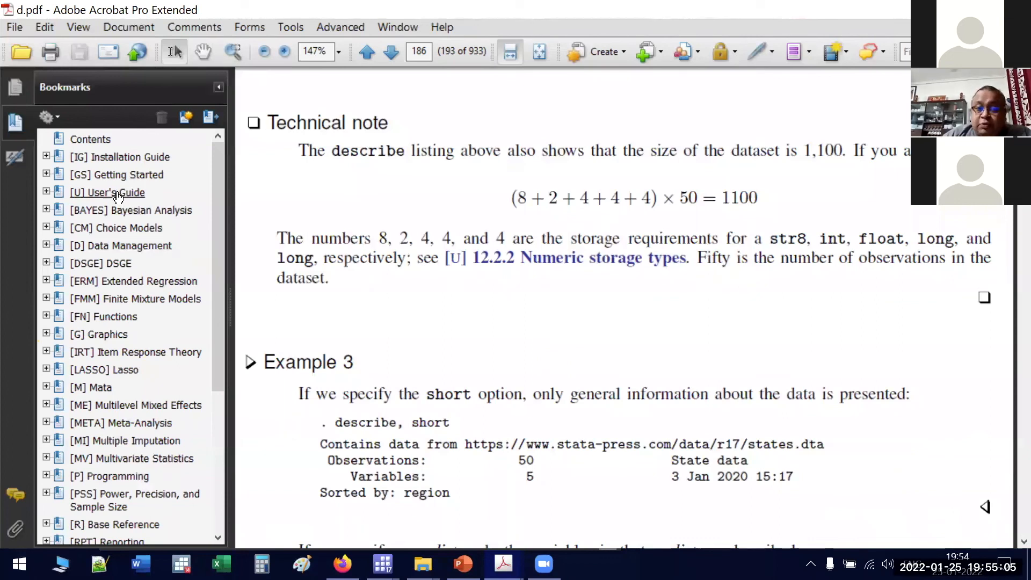
Open the [U] User's Guide manual and highlight the Language syntax chapter under Elements of Stata in its contents
left_click(117, 193)
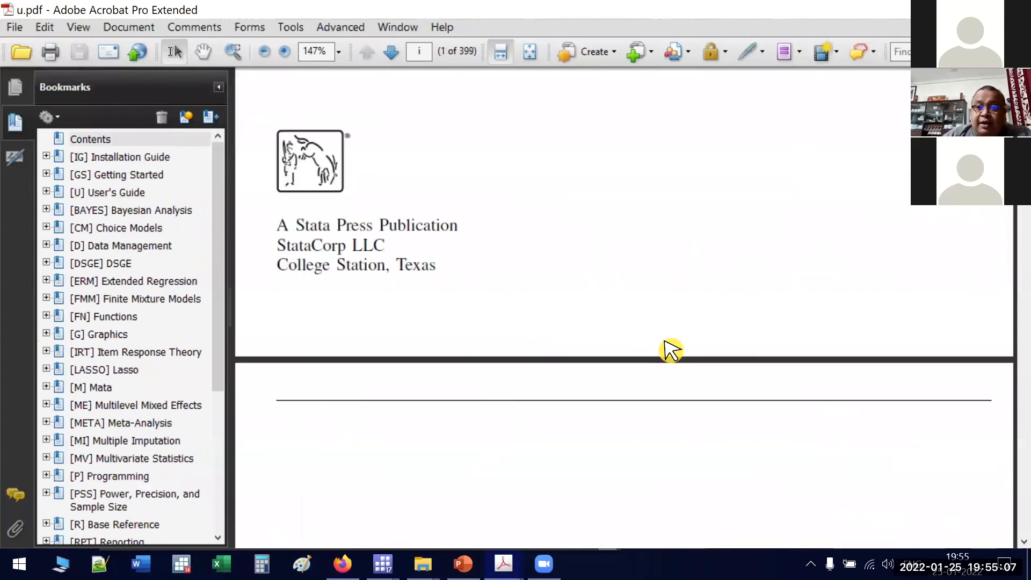
scroll(672, 350, "down", 5)
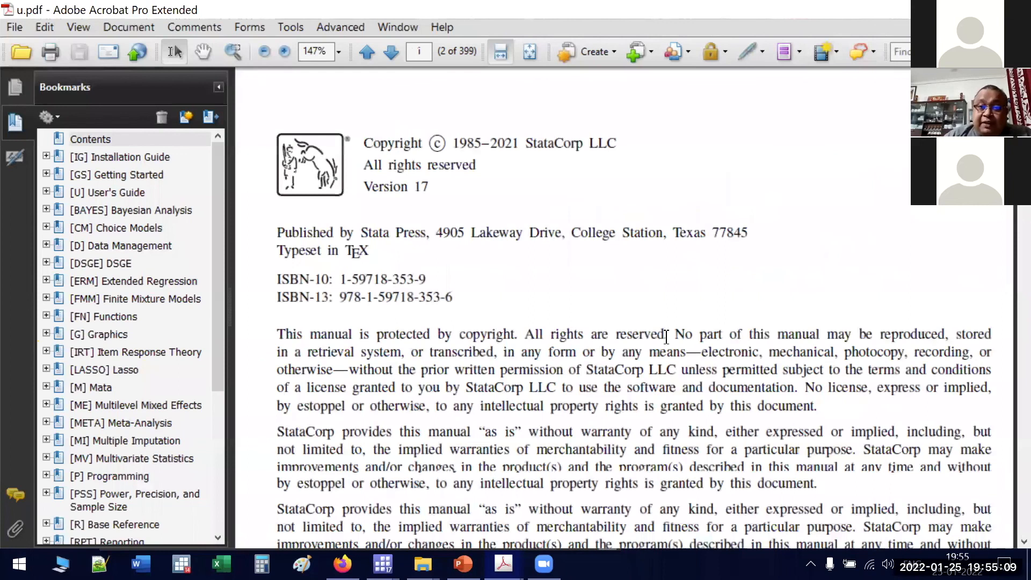
scroll(667, 338, "down", 2)
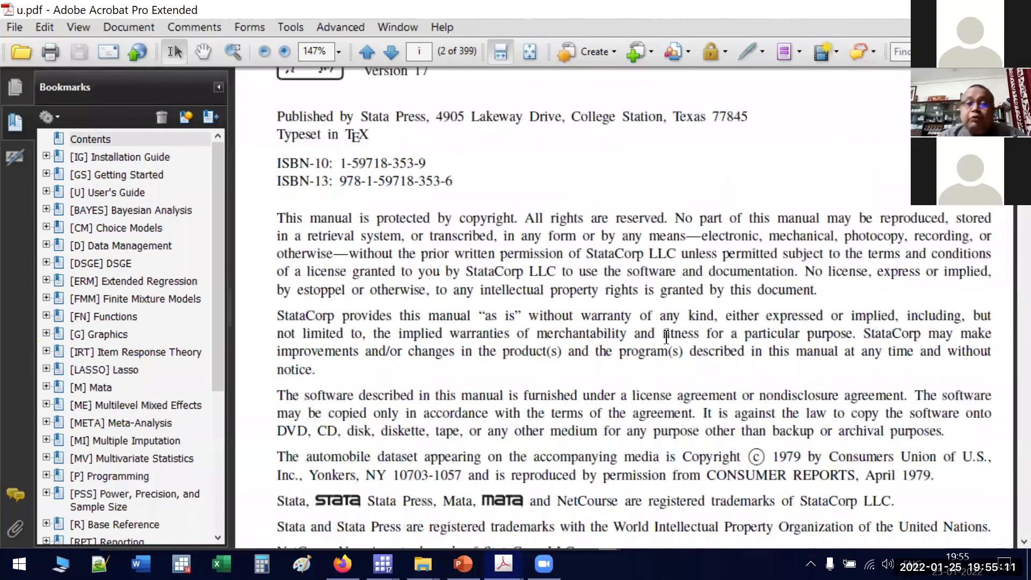
scroll(666, 338, "down", 3)
scroll(667, 338, "down", 10)
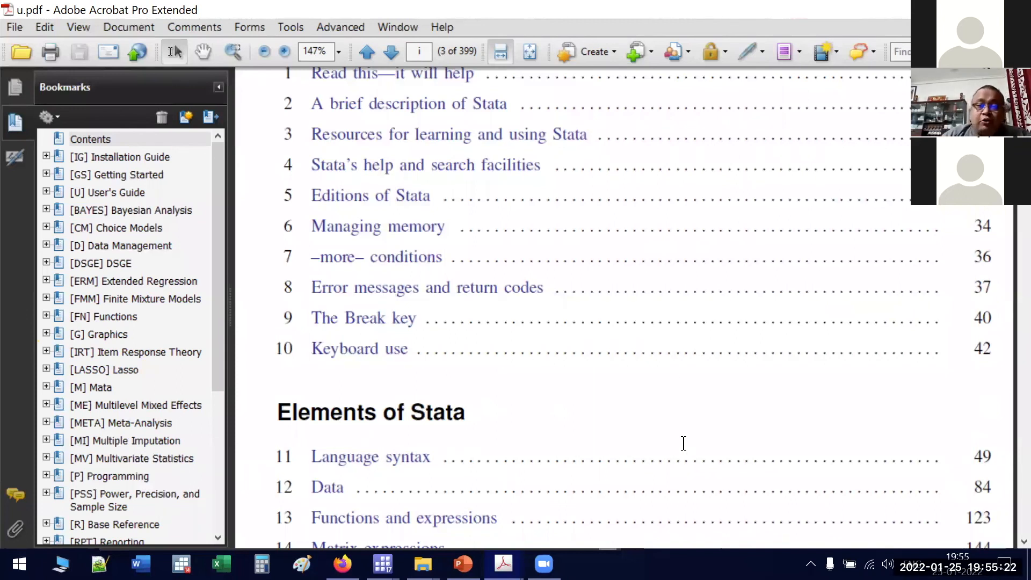
scroll(524, 329, "down", 5)
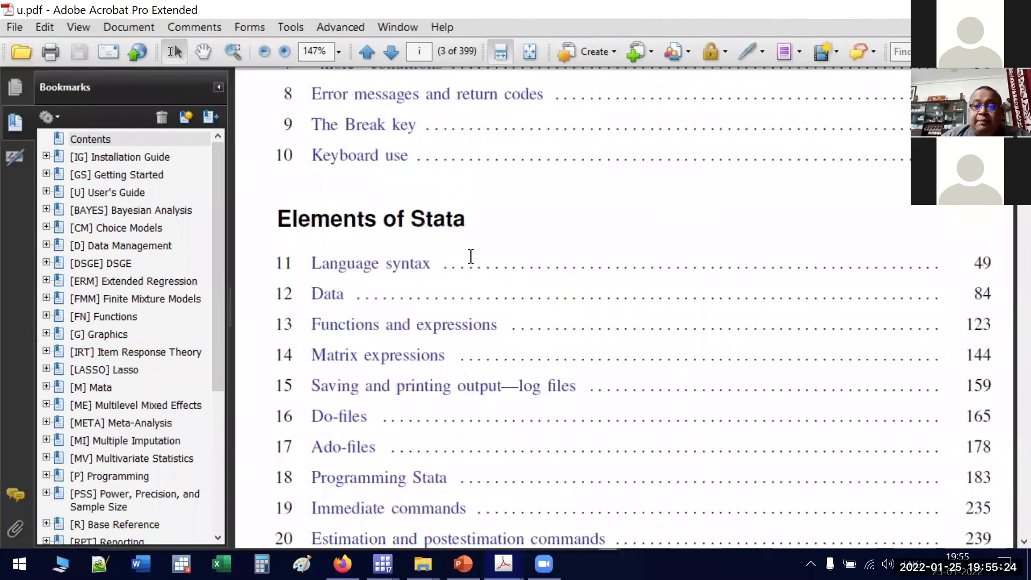
left_click_drag(312, 263, 431, 265)
left_click(521, 229)
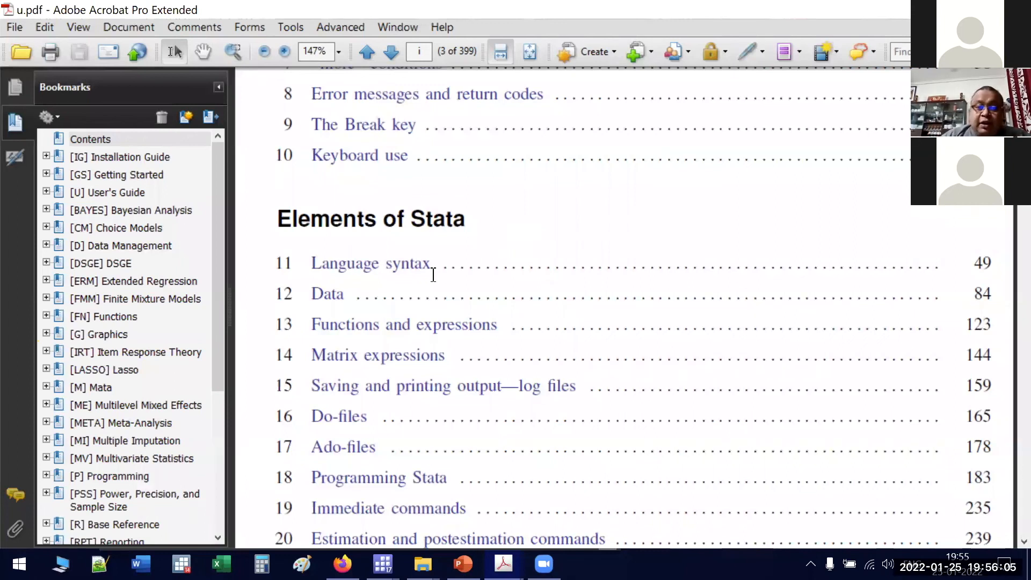
left_click_drag(311, 263, 430, 264)
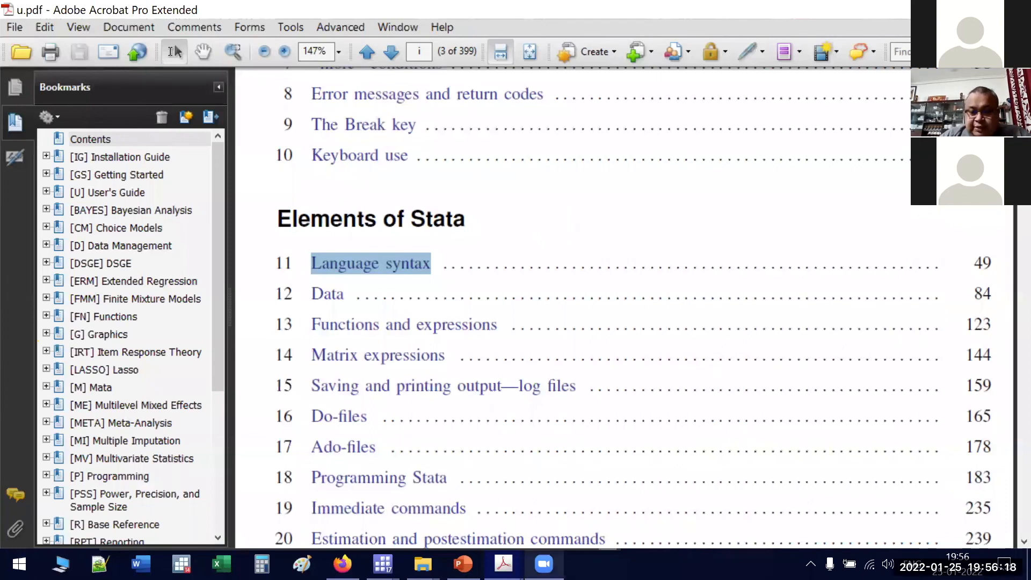
Switch to PowerPoint to view the command syntax slide 40, and return to Stata's main window
left_click(463, 564)
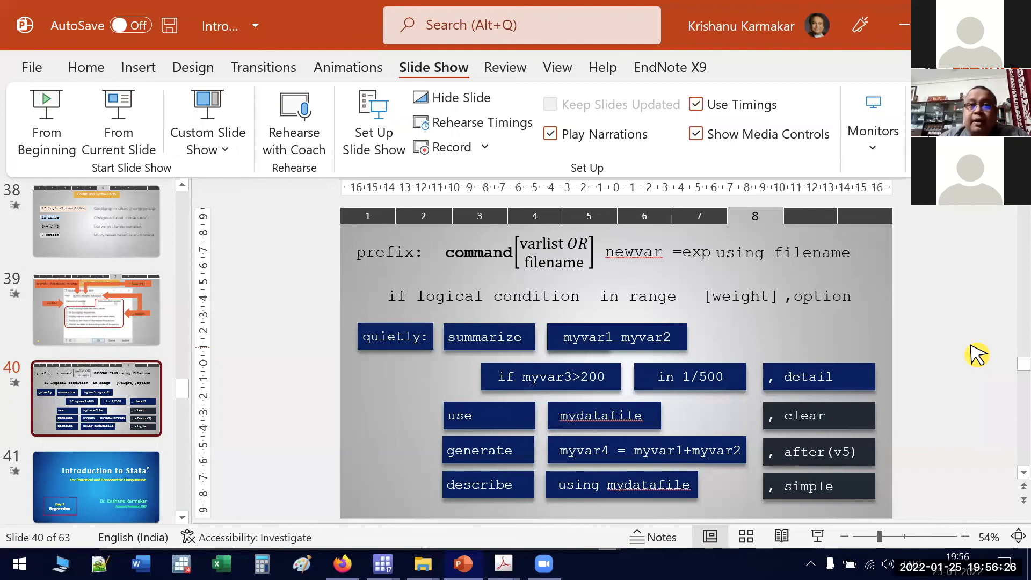
left_click(520, 67)
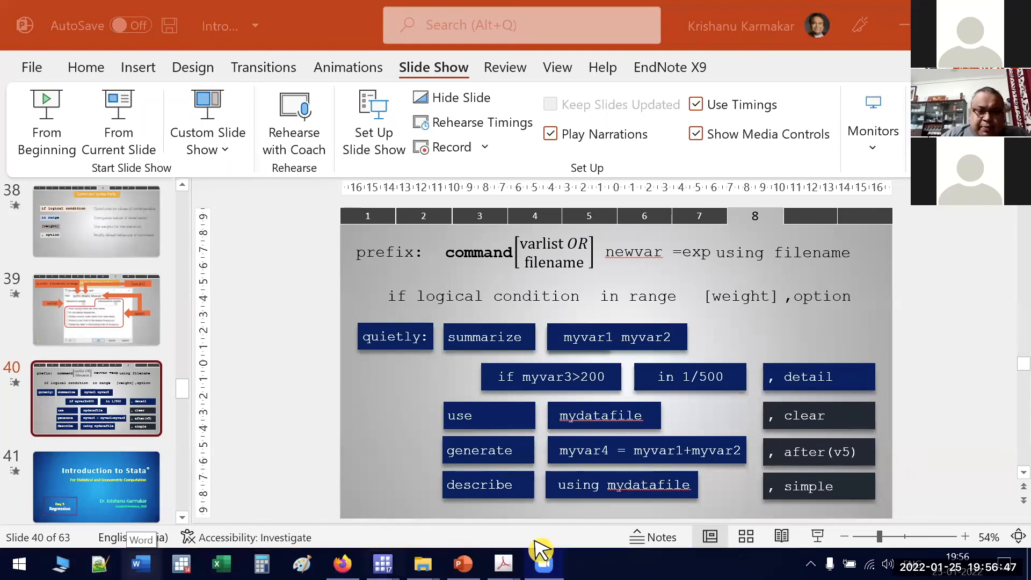
mouse_move(343, 564)
mouse_move(383, 564)
left_click(352, 490)
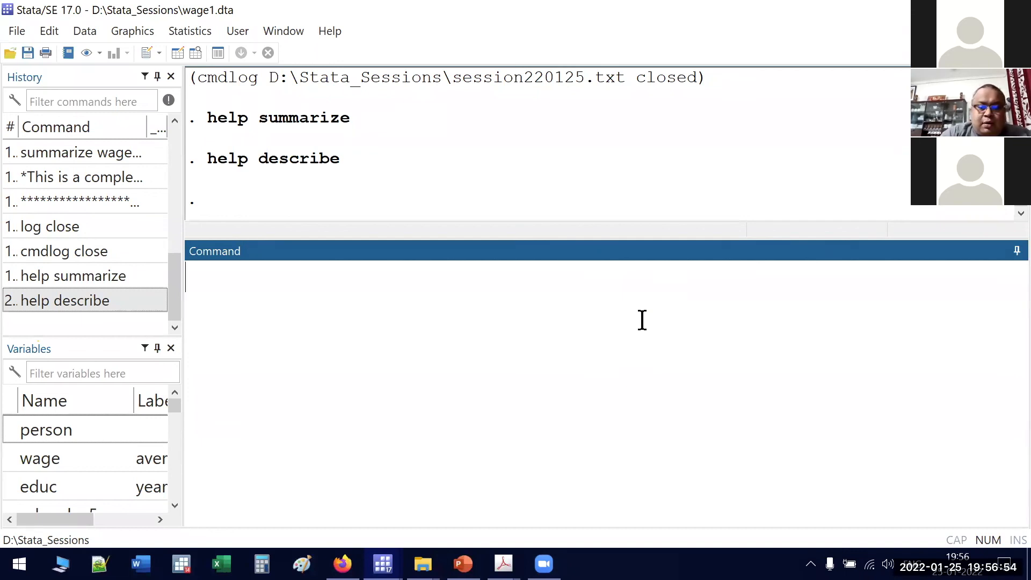
Run summarize wage to get summary statistics for wage over all observations
type("summ")
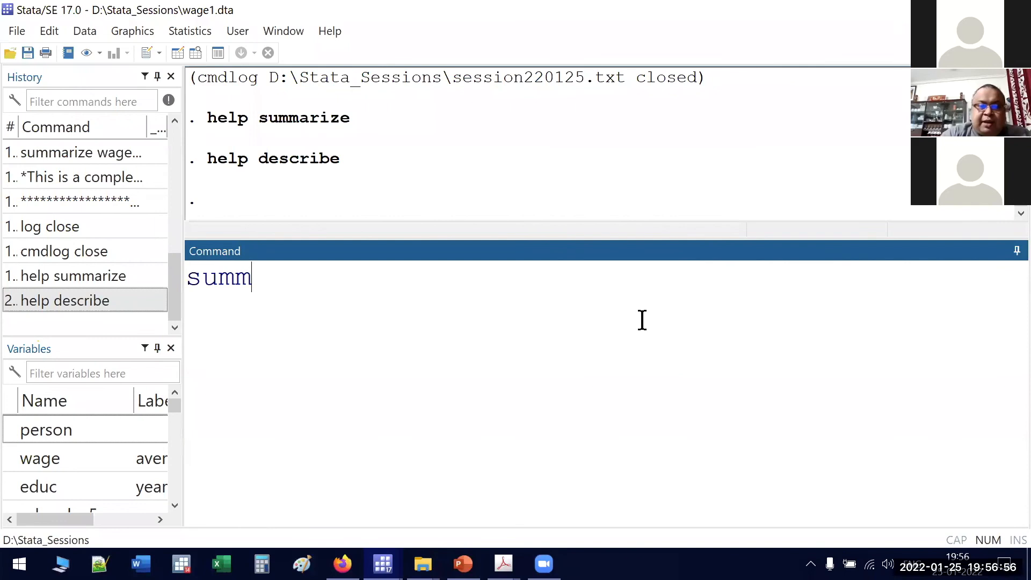
type("arize ")
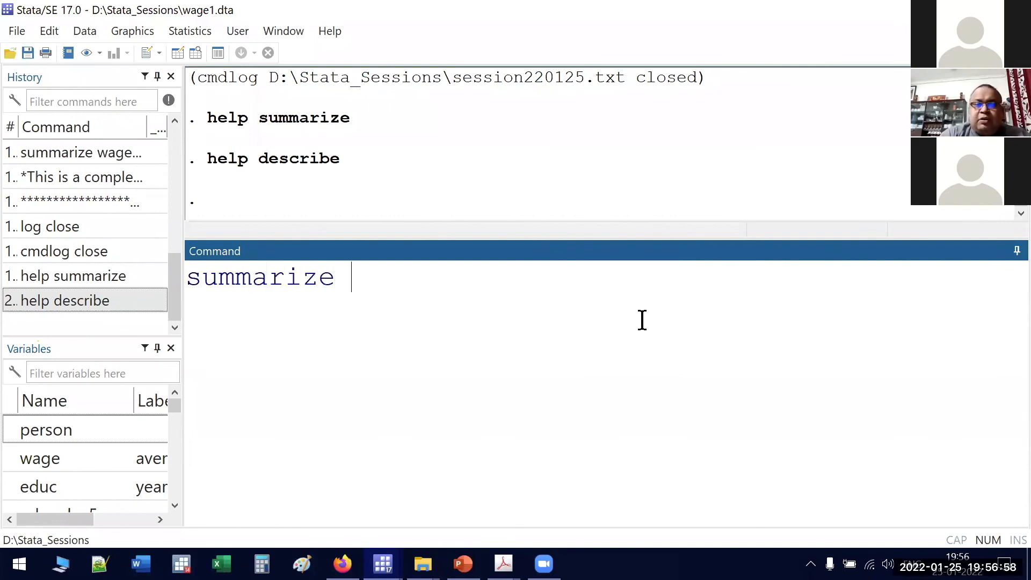
type("wage")
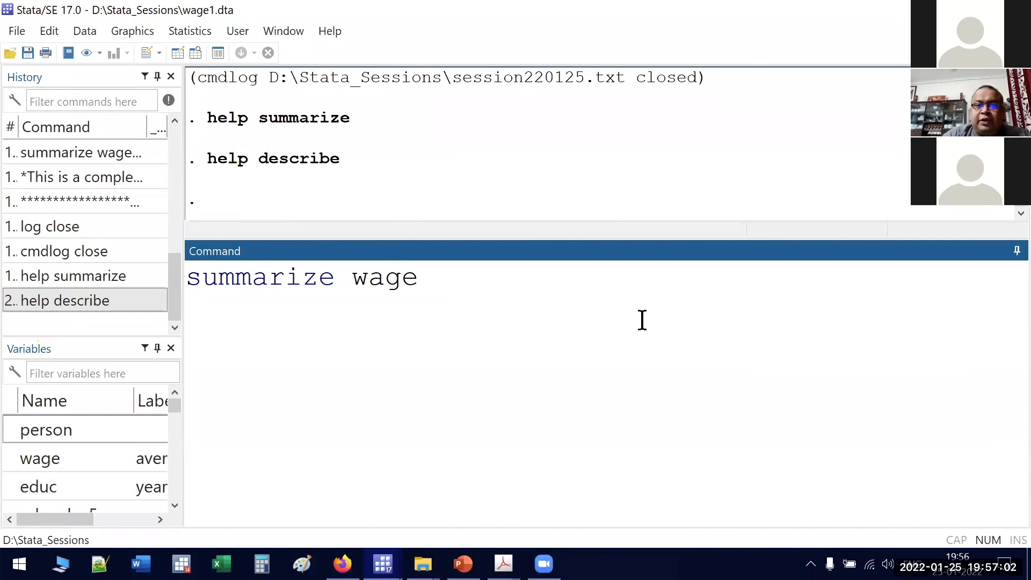
key("Return")
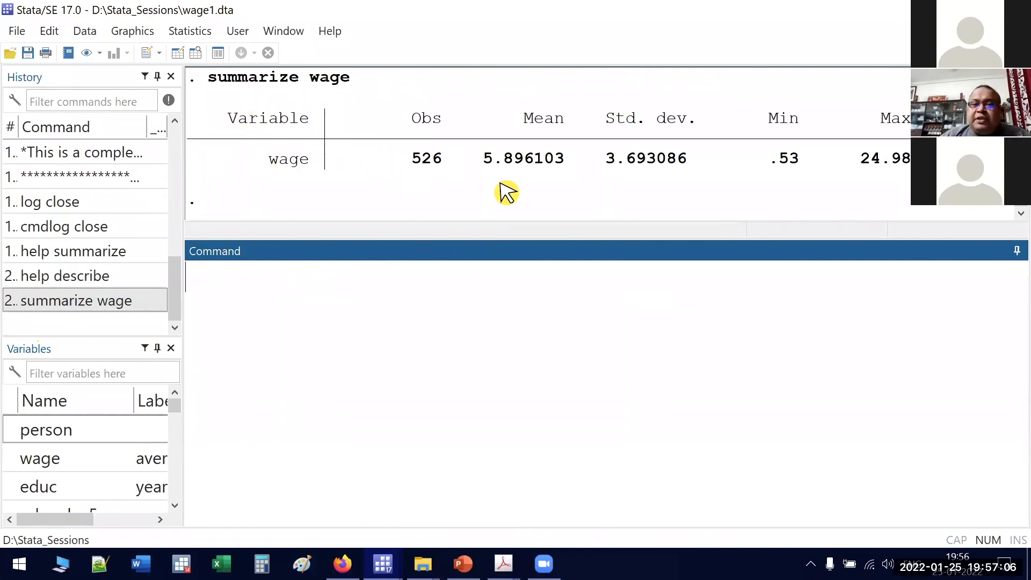
Examine the full-sample wage summary, highlighting the observation count, mean, standard deviation, minimum and maximum in turn
left_click_drag(404, 161, 438, 161)
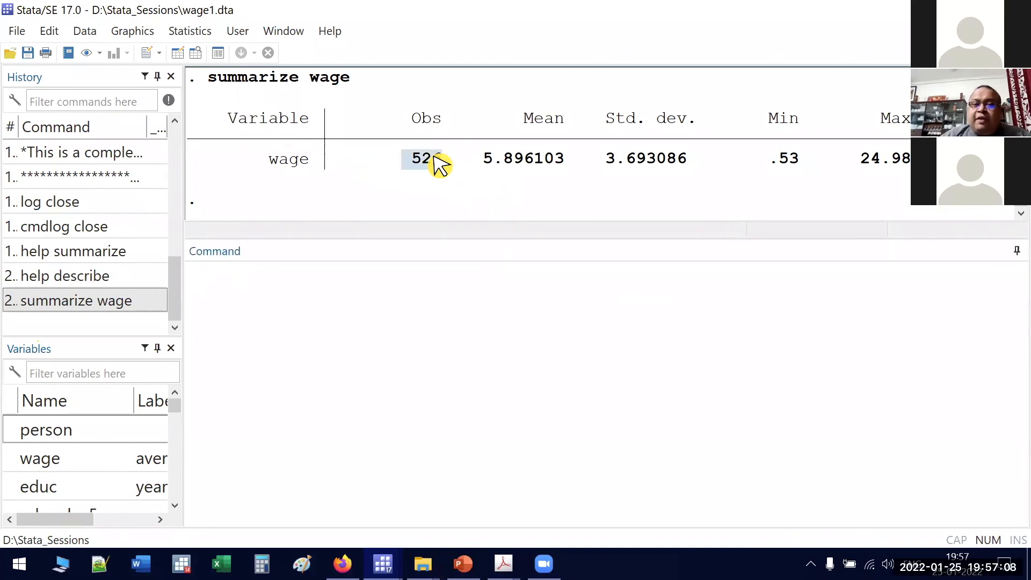
left_click(553, 157)
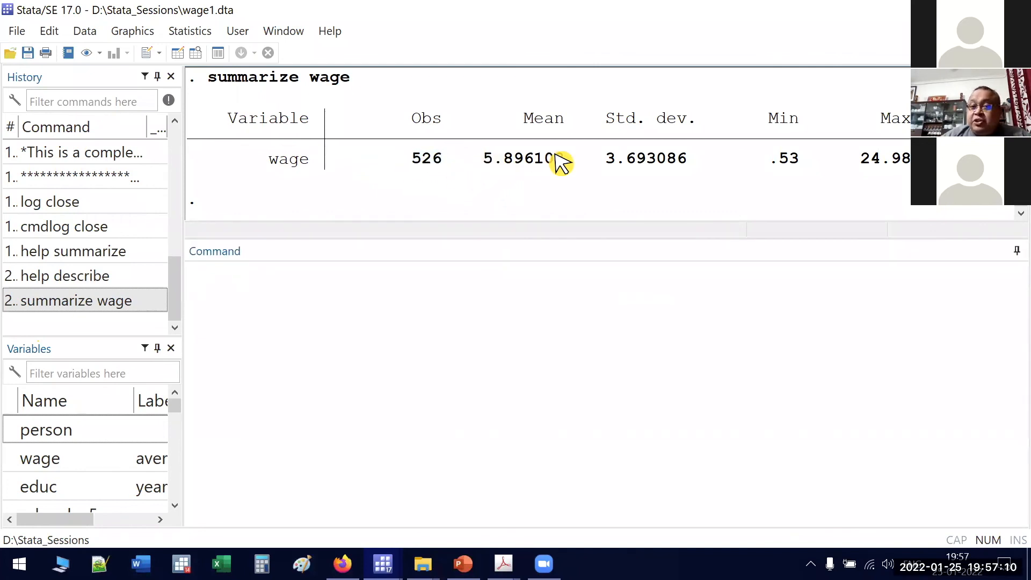
left_click_drag(498, 162, 535, 162)
left_click_drag(607, 158, 707, 173)
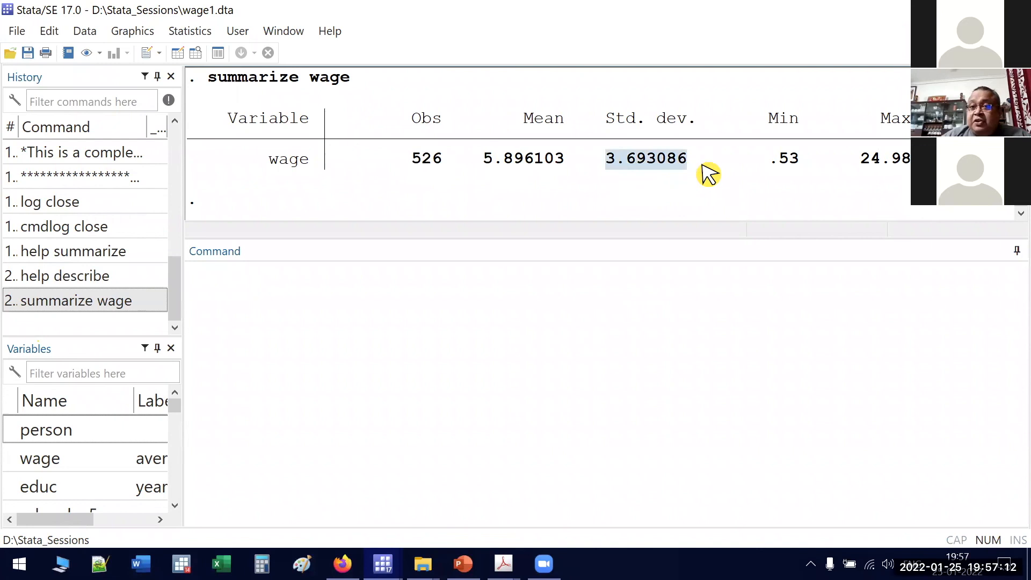
left_click_drag(768, 158, 911, 161)
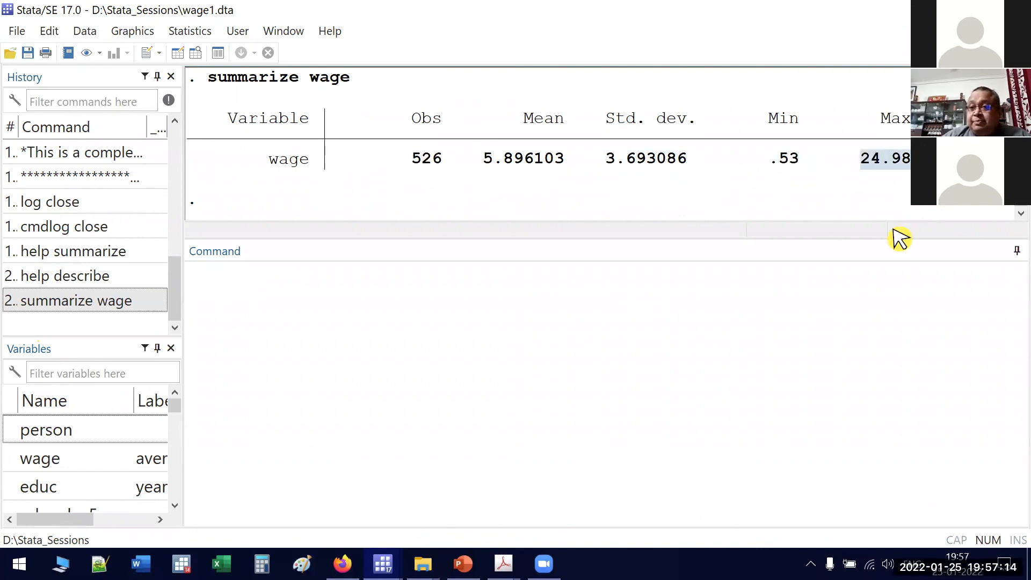
Summarize wage for only the first ten observations with summarize wage in 1/10
left_click(672, 357)
type("su")
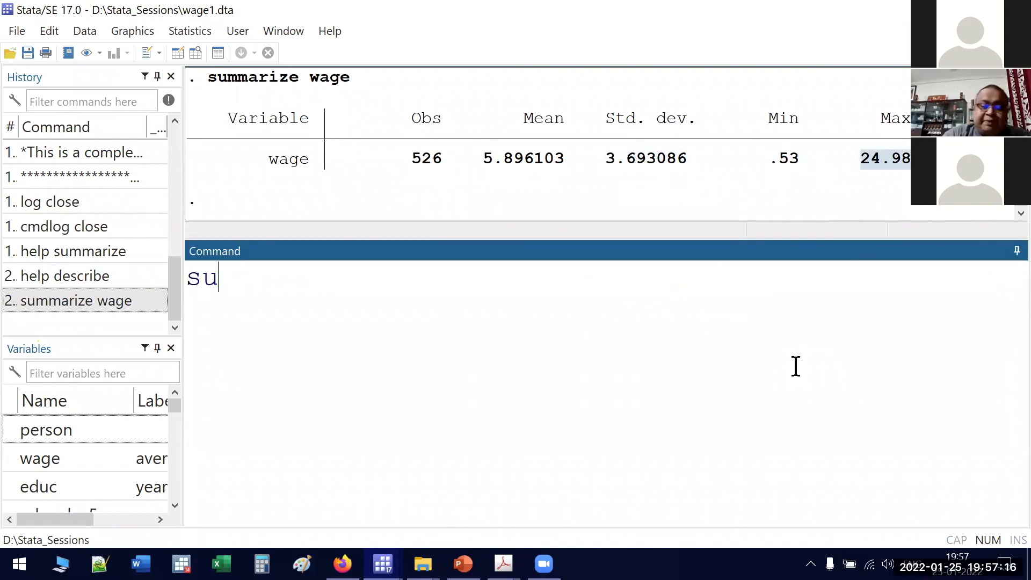
type("mmarize wa")
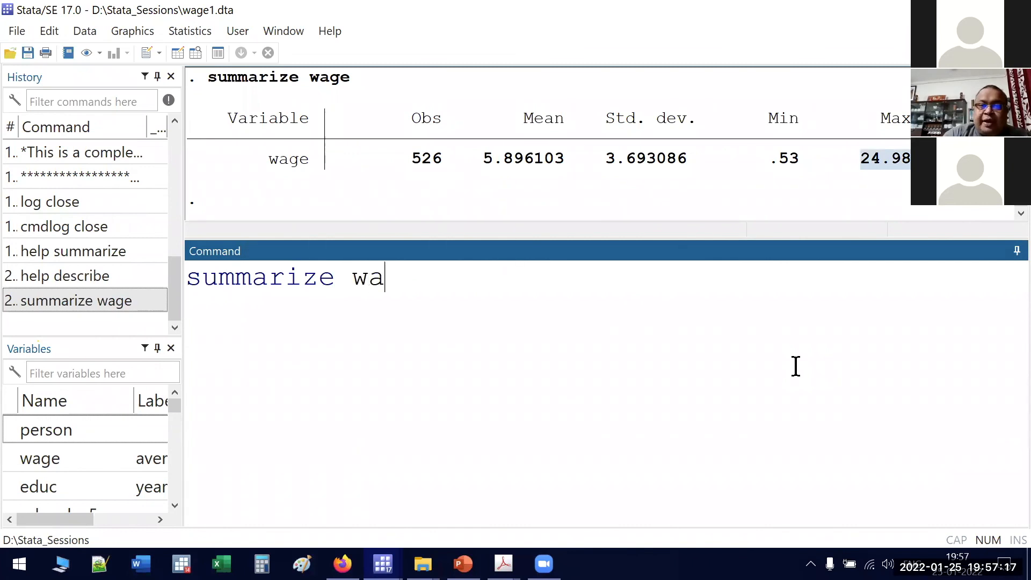
type("ge in 1/10")
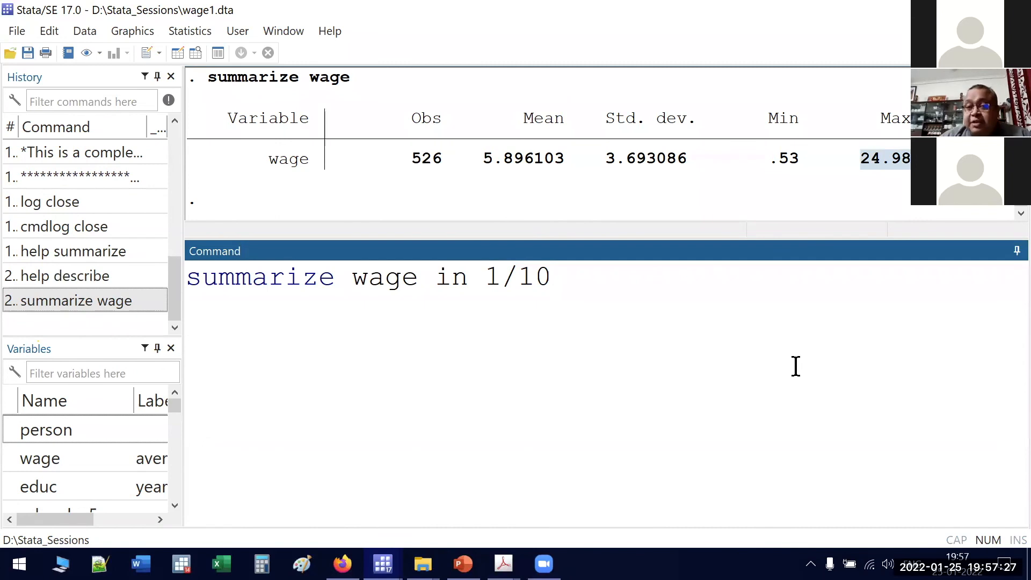
key("Return")
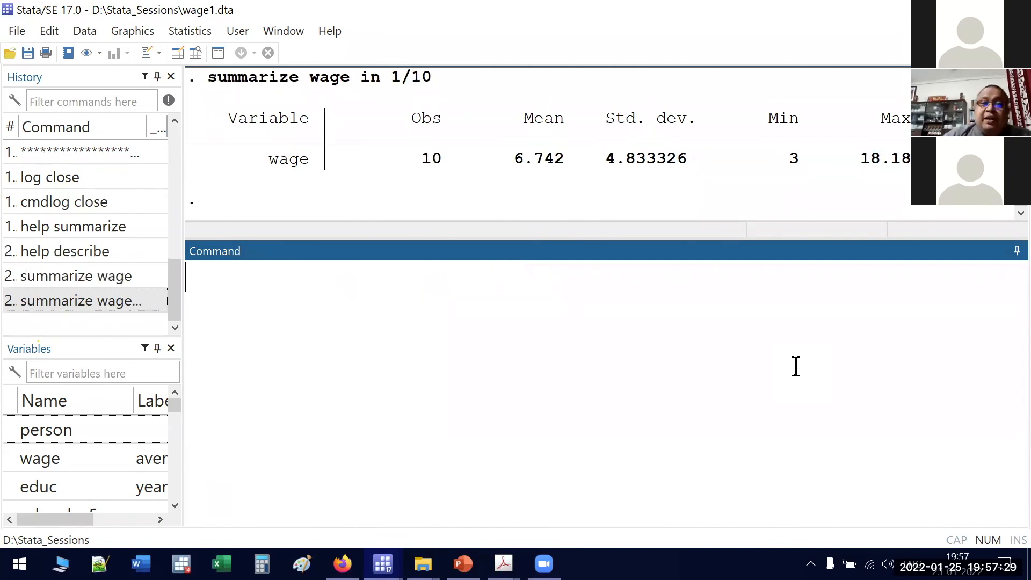
Examine the ten-observation wage summary, highlighting its observation count, mean, standard deviation, minimum and maximum
left_click_drag(412, 161, 443, 164)
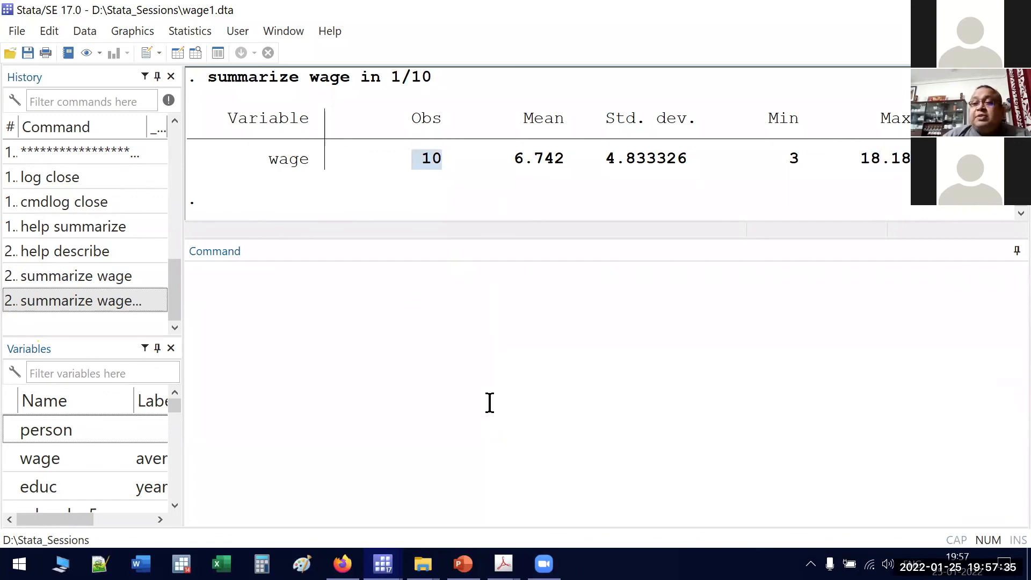
left_click_drag(505, 159, 677, 161)
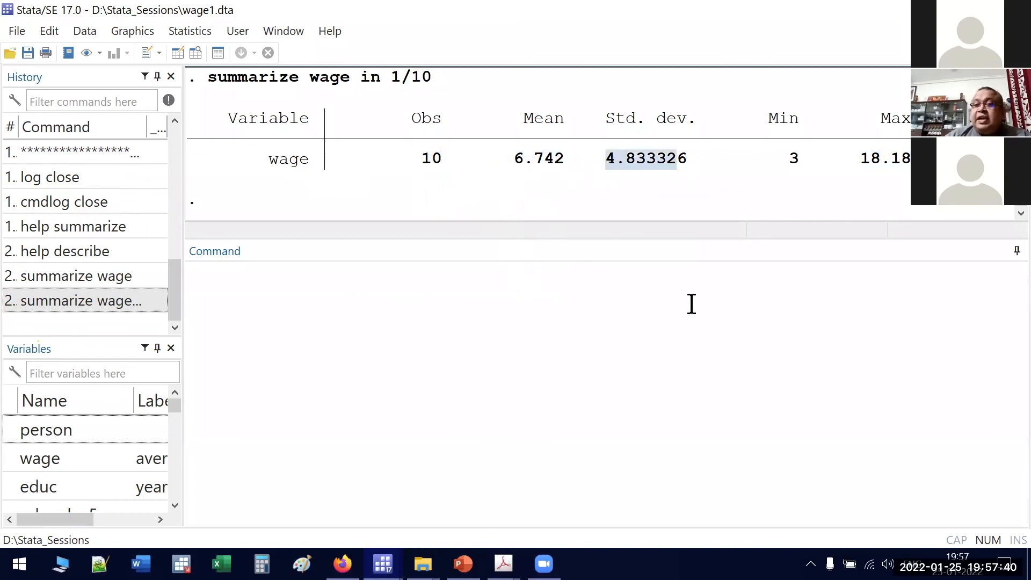
left_click_drag(787, 159, 910, 160)
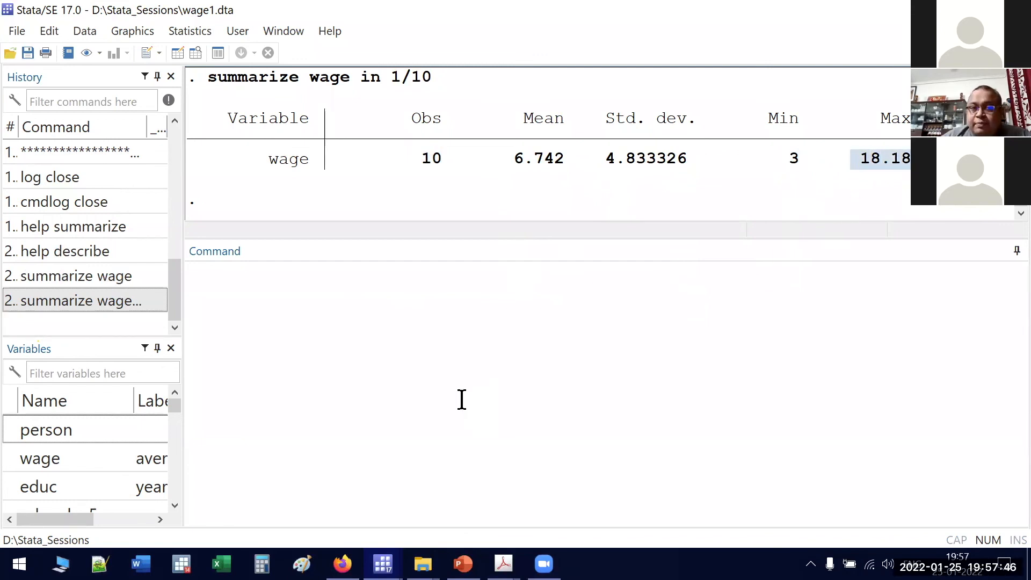
Reuse the previous command with the range 20/40 to run summarize wage in 20/40, and highlight the observation count
left_click(462, 402)
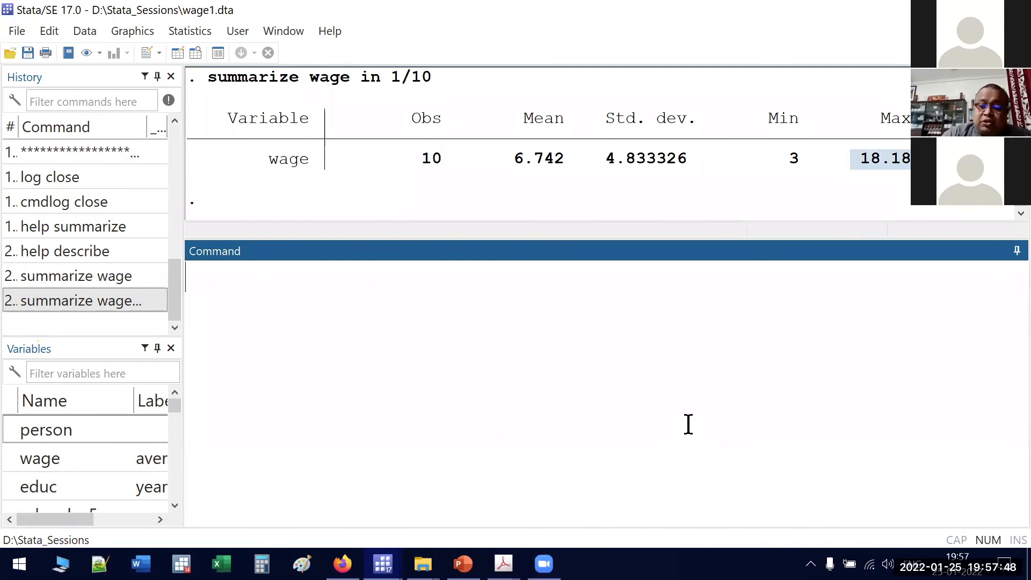
key("Page_Up")
key("BackSpace")
key("BackSpace")
key("BackSpace")
key("BackSpace")
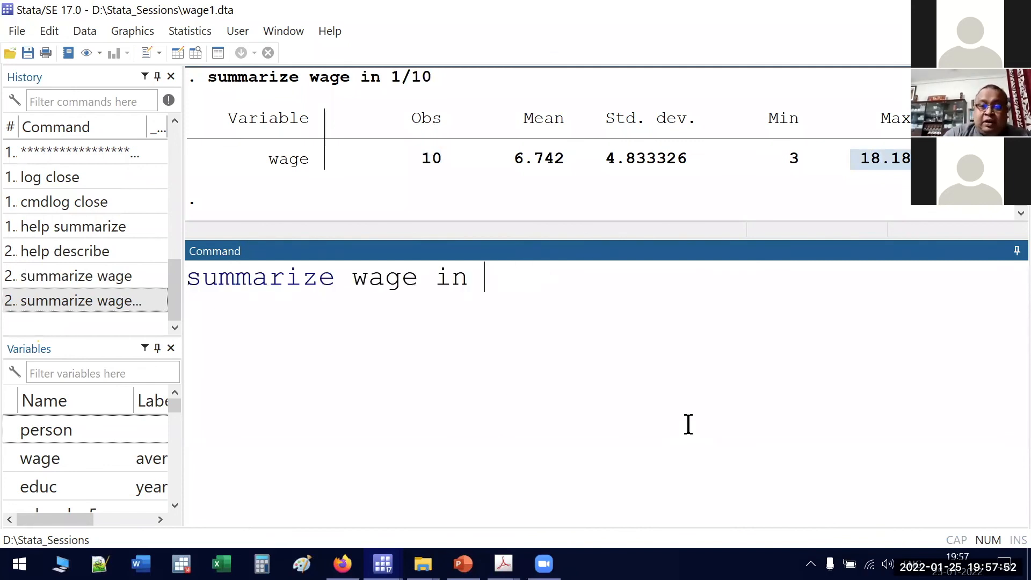
type("20/")
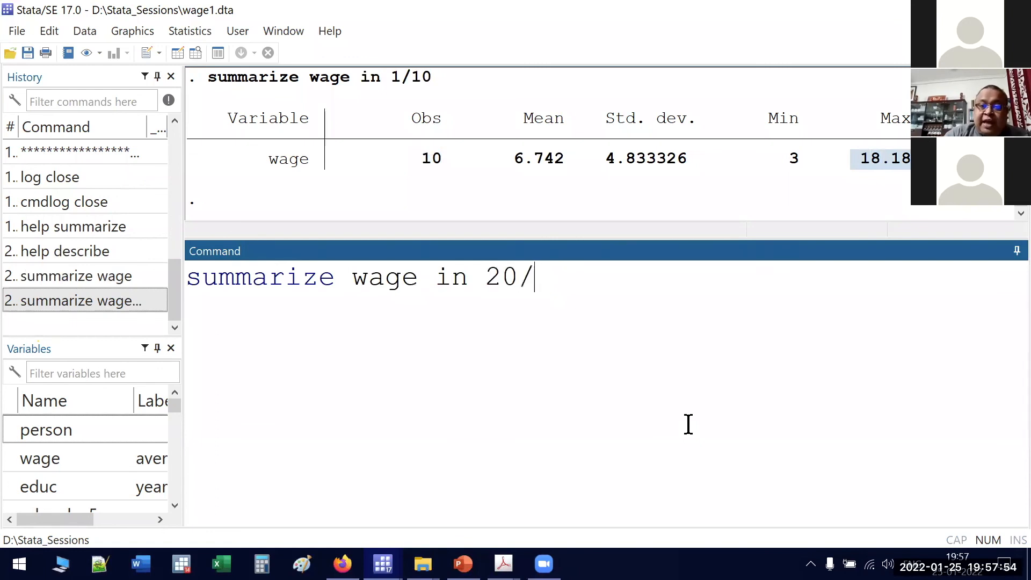
type("40")
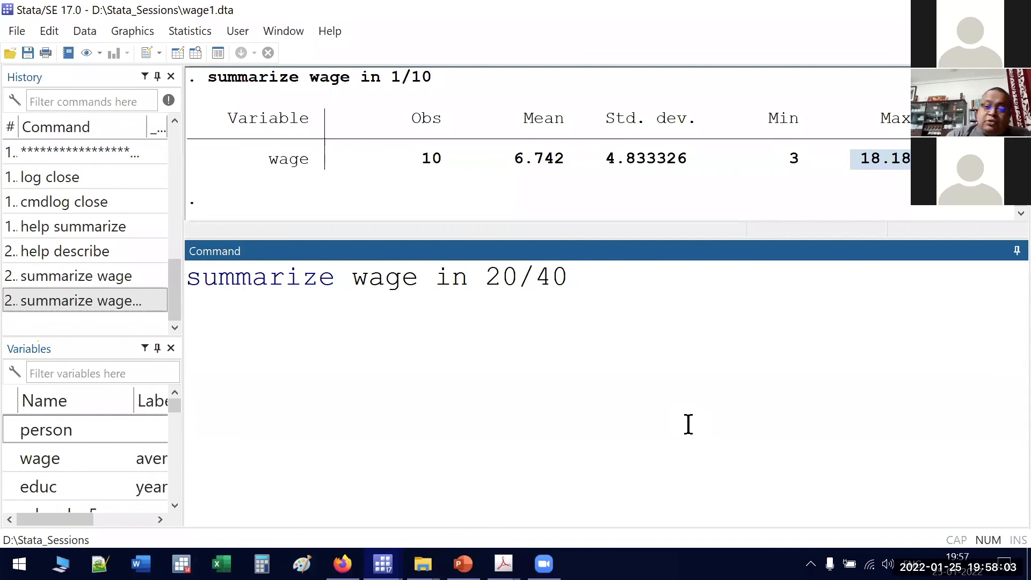
key("Return")
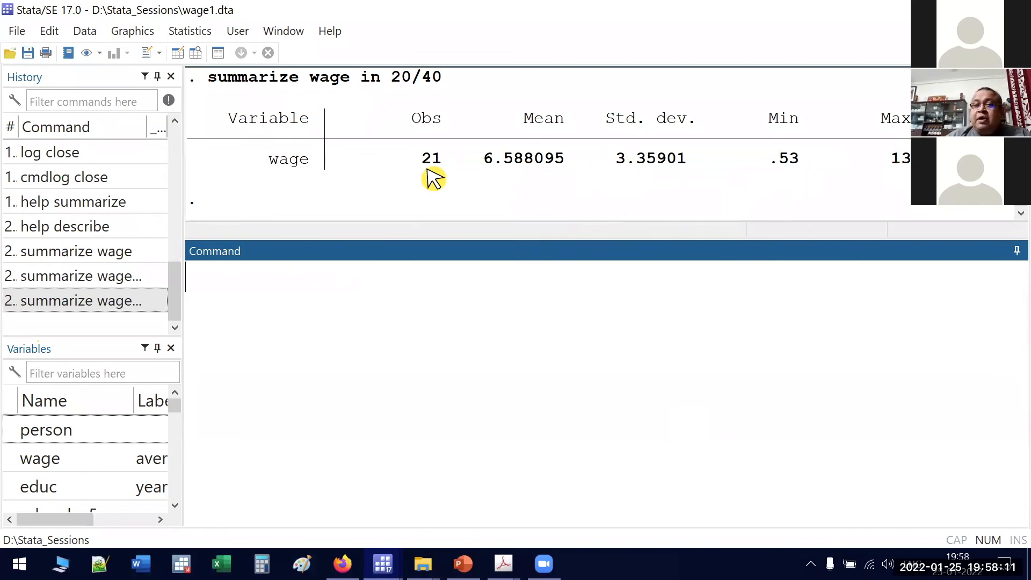
left_click_drag(423, 160, 437, 160)
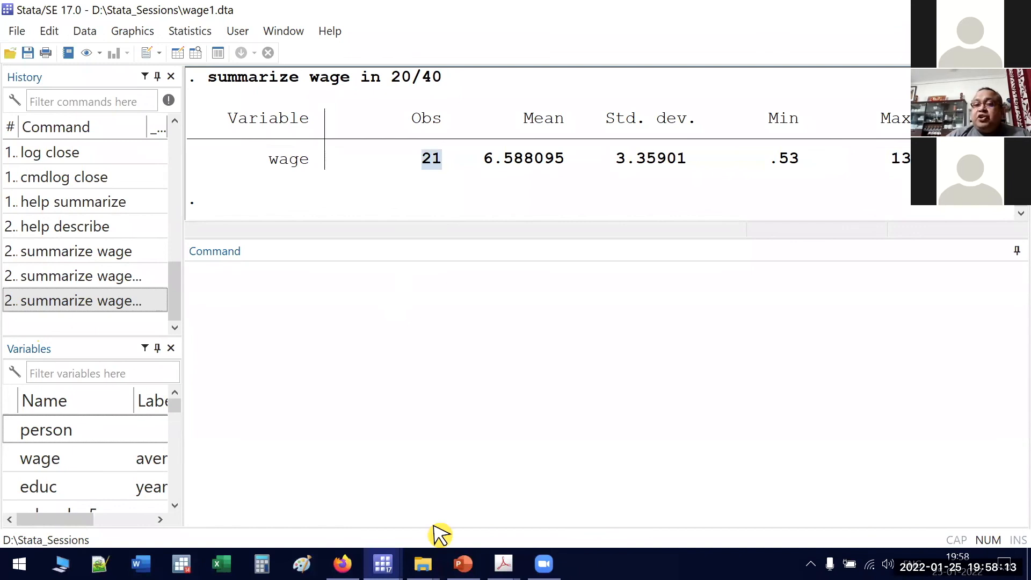
Reuse the previous command with the range 500/526 to run summarize wage in 500/526
left_click_drag(388, 75, 435, 79)
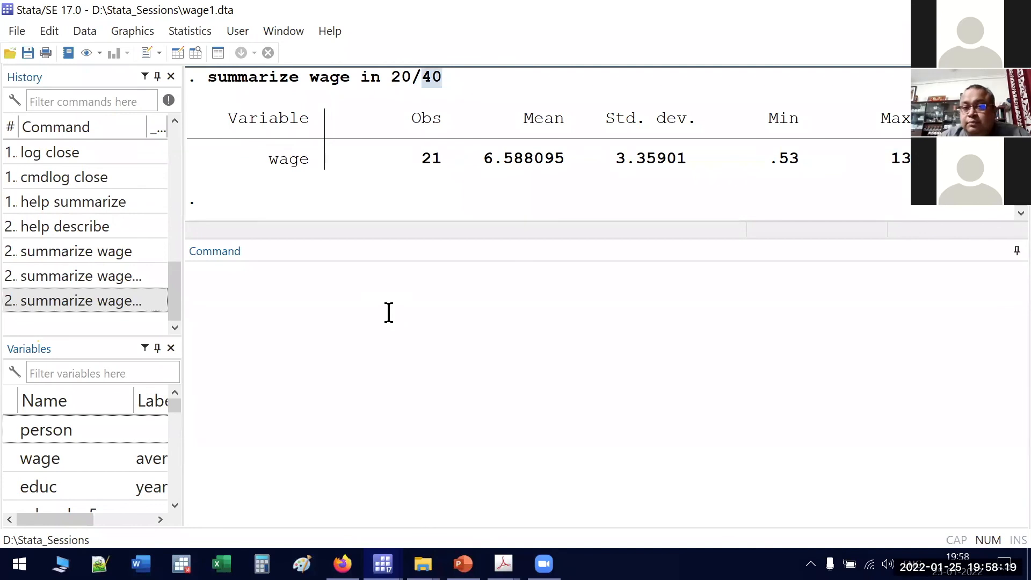
left_click(389, 312)
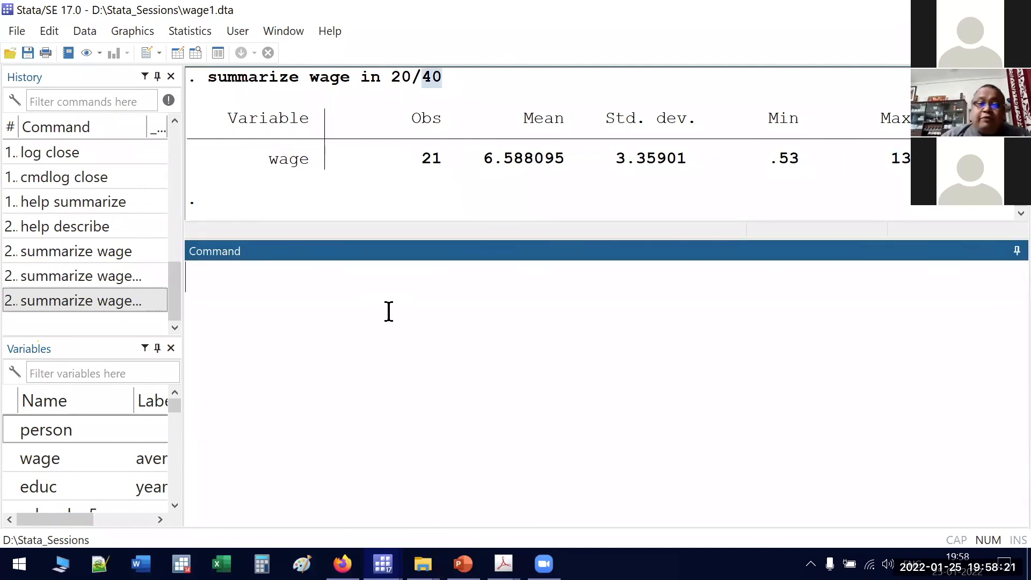
key("Page_Up")
key("BackSpace")
key("BackSpace")
key("BackSpace")
key("BackSpace")
key("BackSpace")
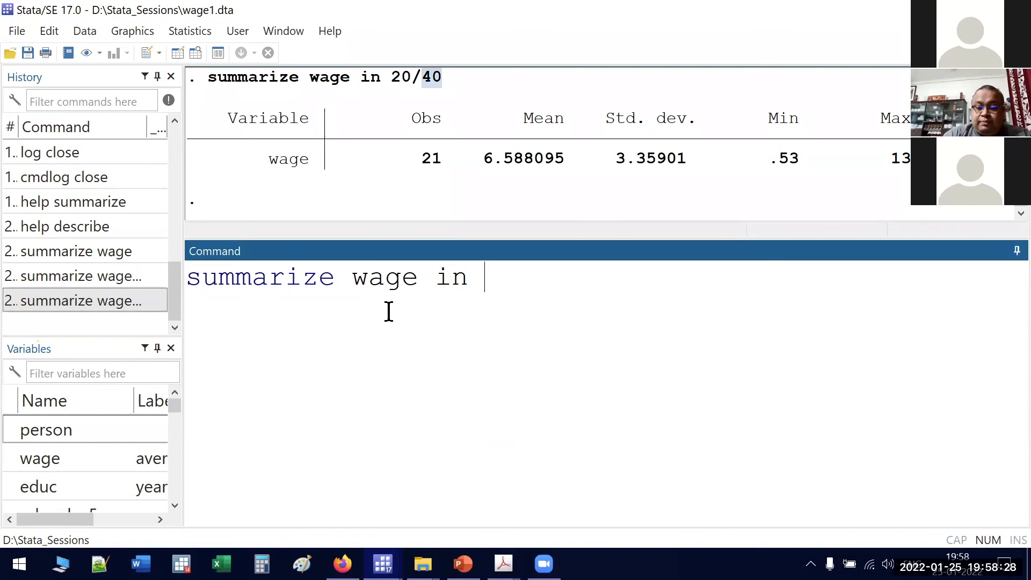
type("500/")
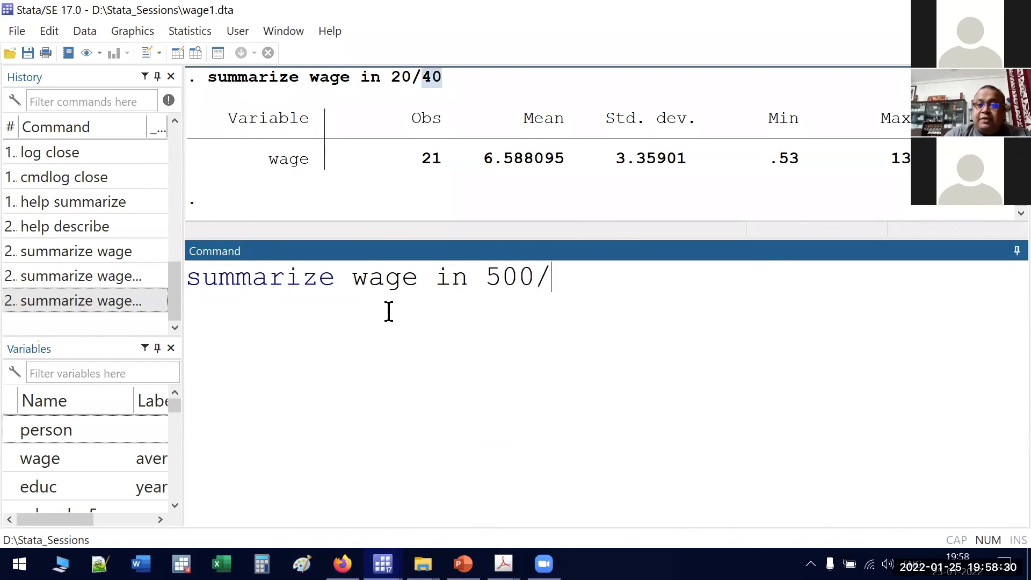
type("52")
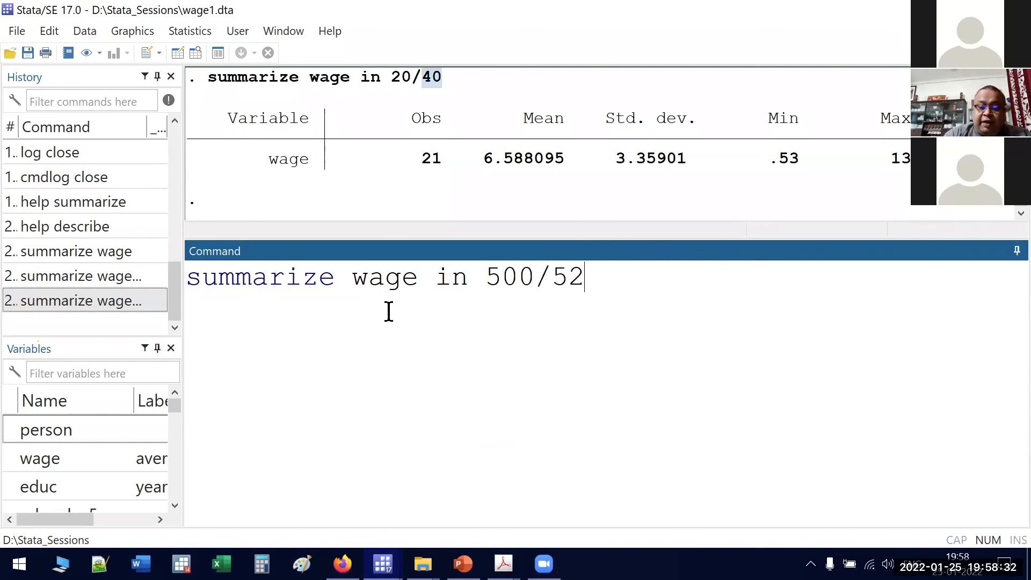
type("6")
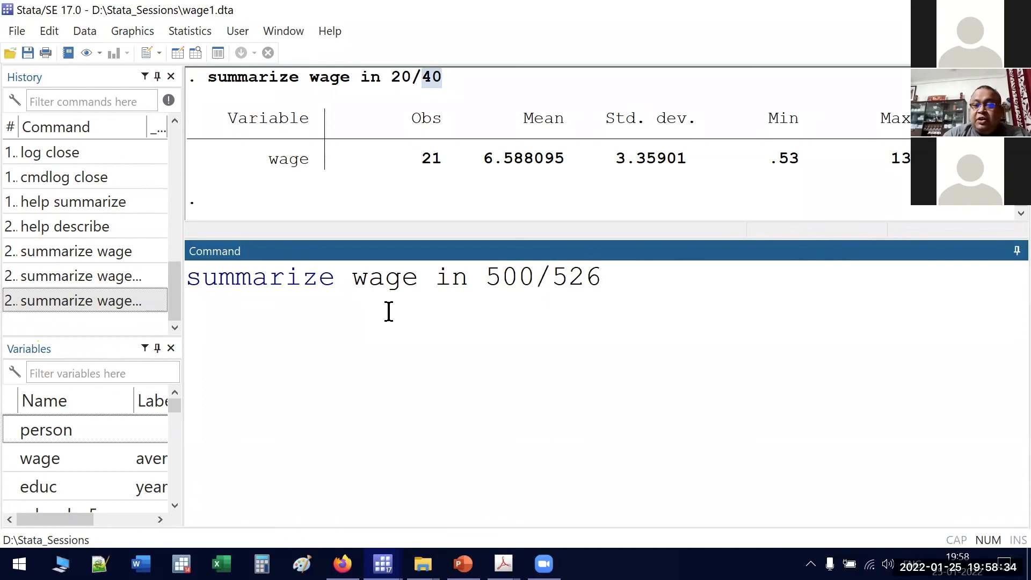
key("Return")
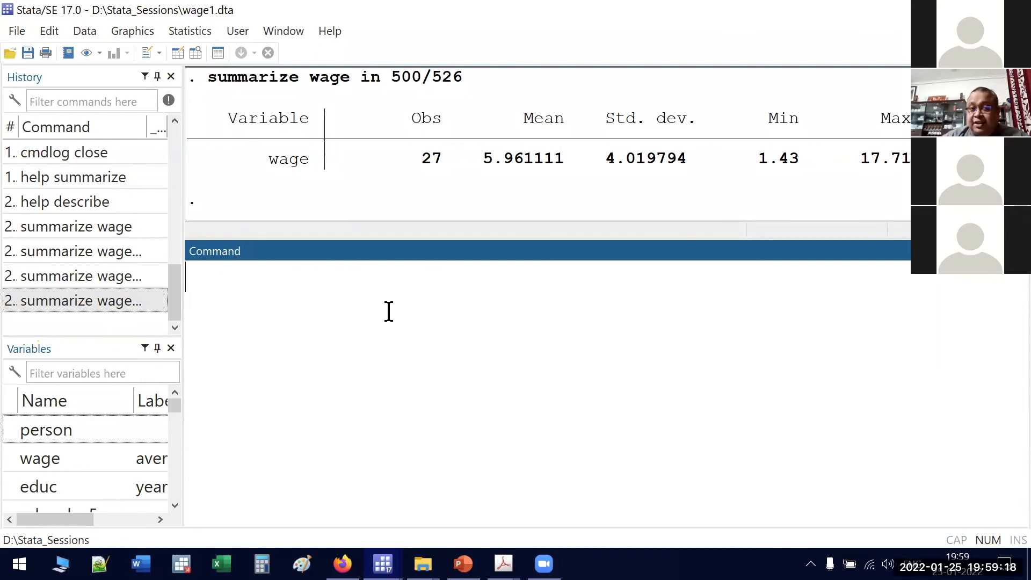
Summarize wage from observation 400 through the last one with summarize wage in 400/l
type("sum")
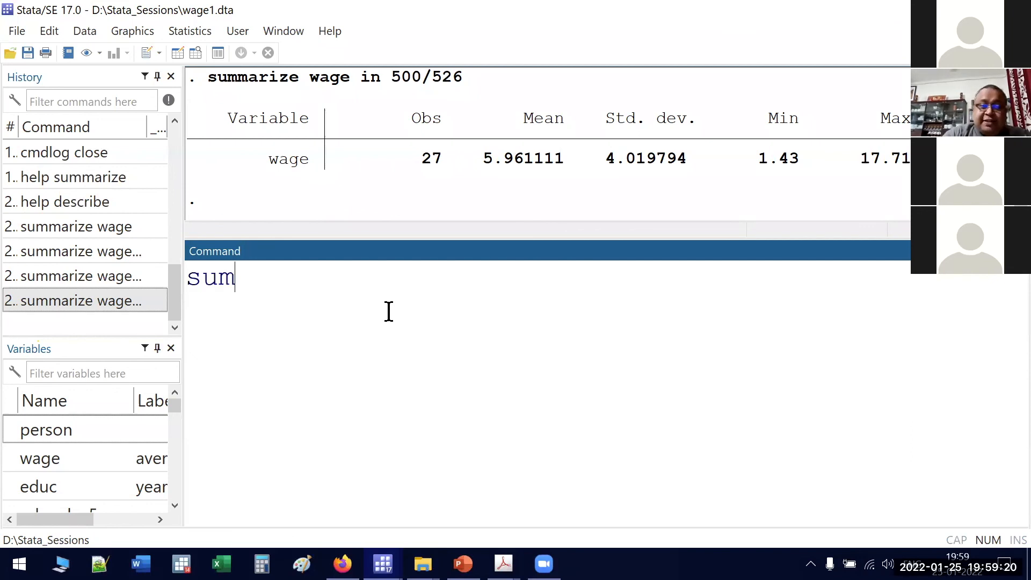
type("marize wage in 400/")
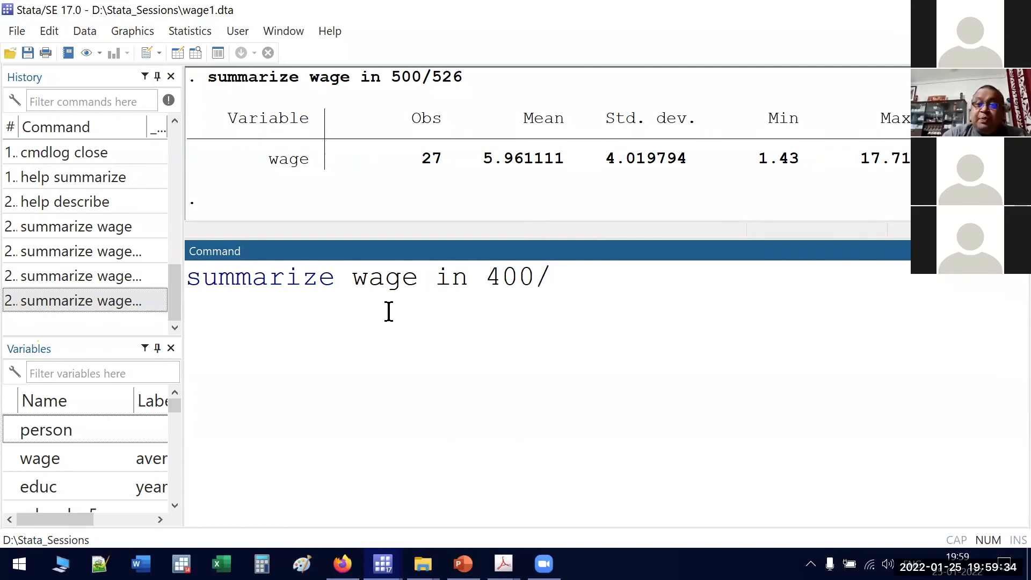
type("l")
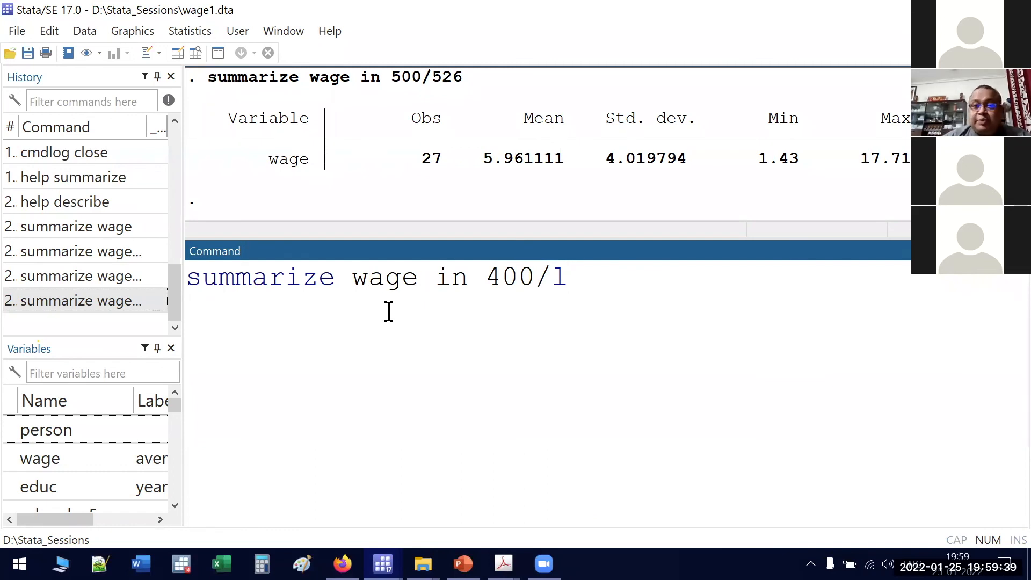
key("Return")
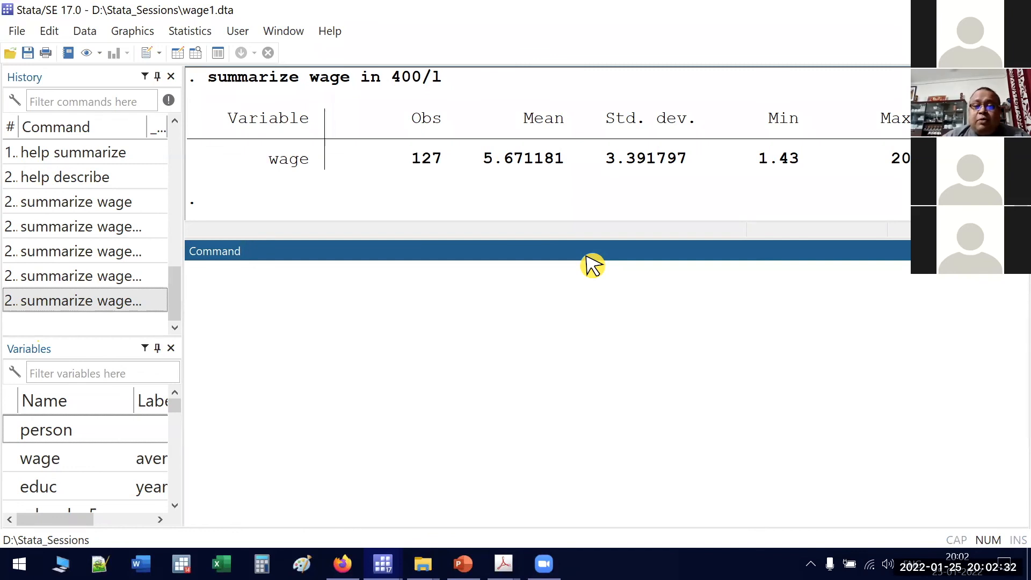
left_click(541, 69)
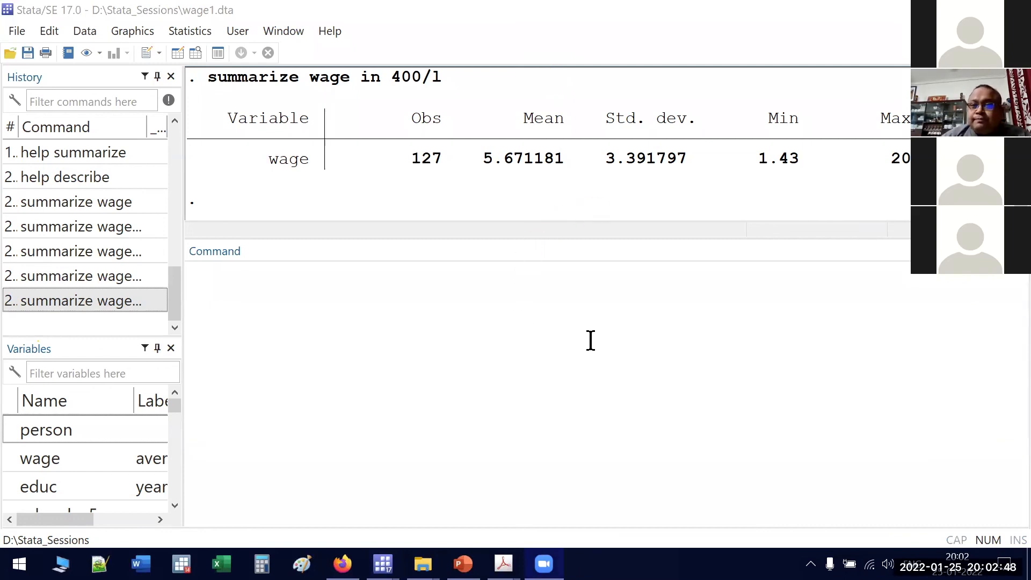
left_click(401, 297)
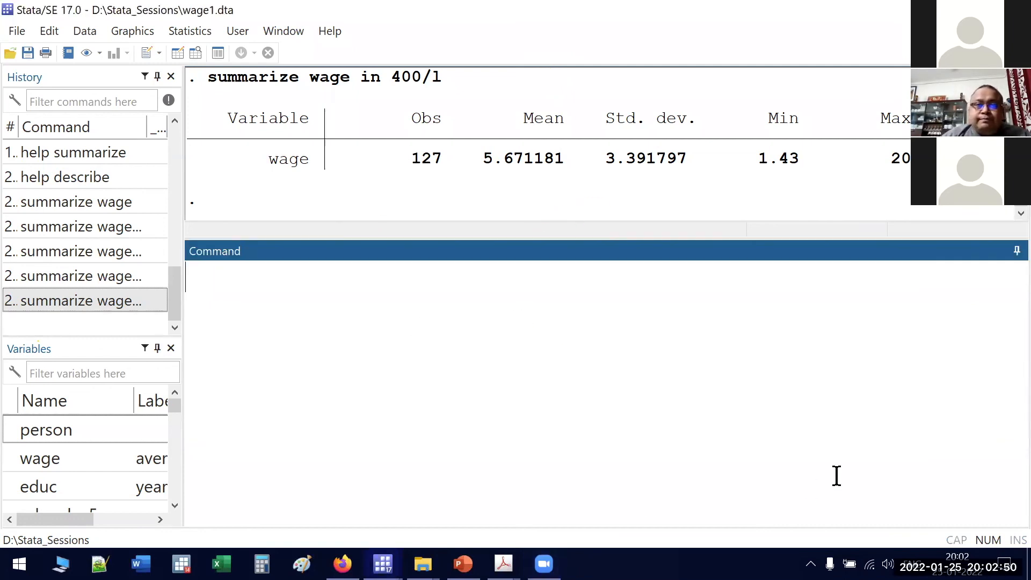
left_click(562, 210)
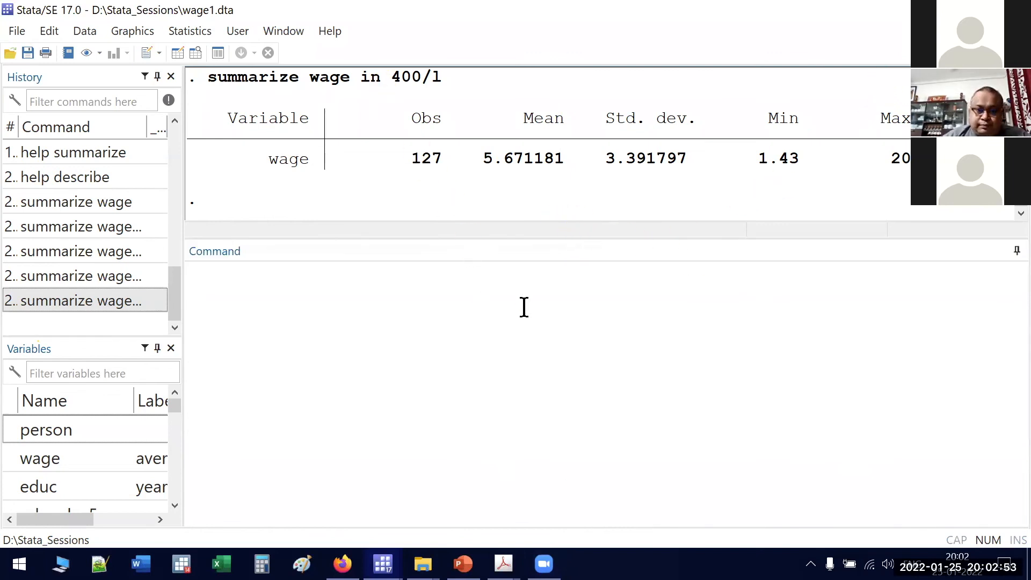
left_click(481, 304)
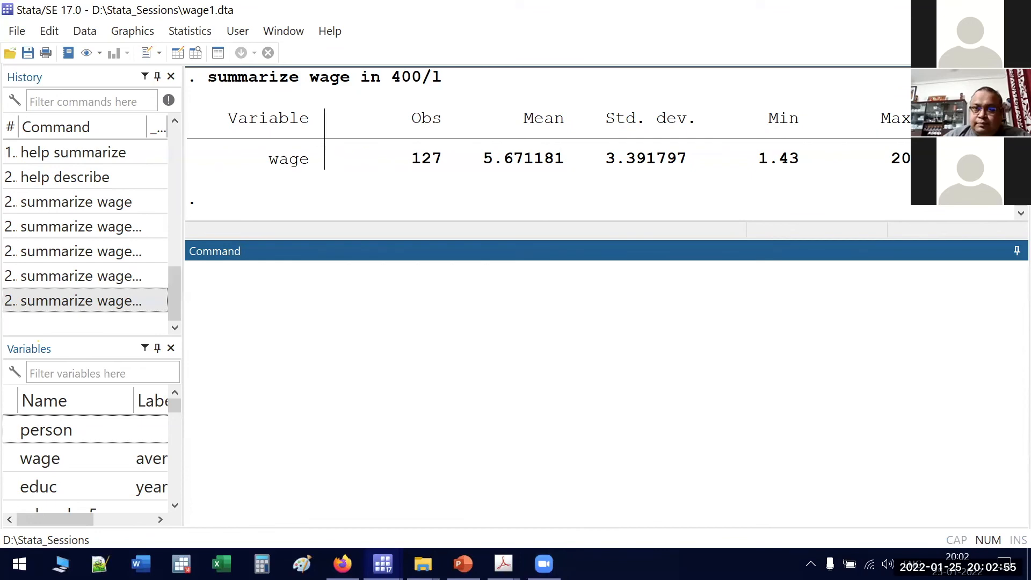